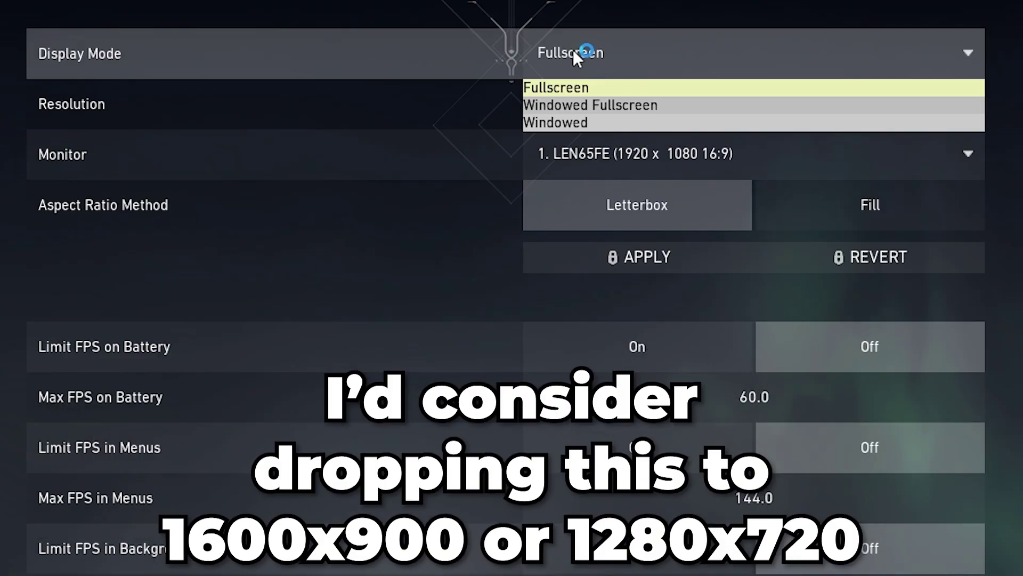
# Step: Keep Fullscreen display mode and set the resolution to 1280 x 720
pyautogui.click(573, 52)
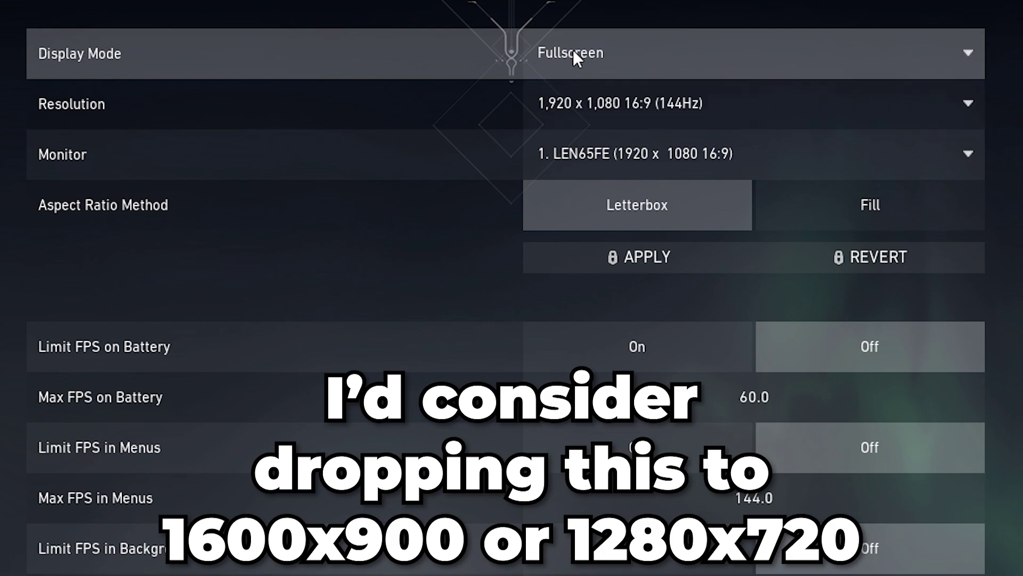
pyautogui.click(608, 110)
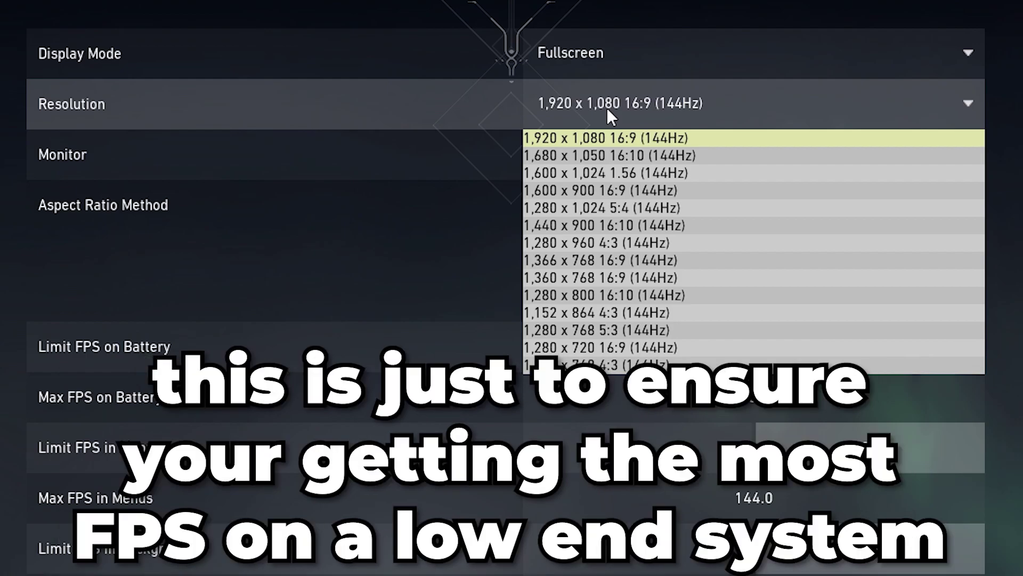
pyautogui.click(591, 191)
pyautogui.click(617, 112)
pyautogui.click(573, 348)
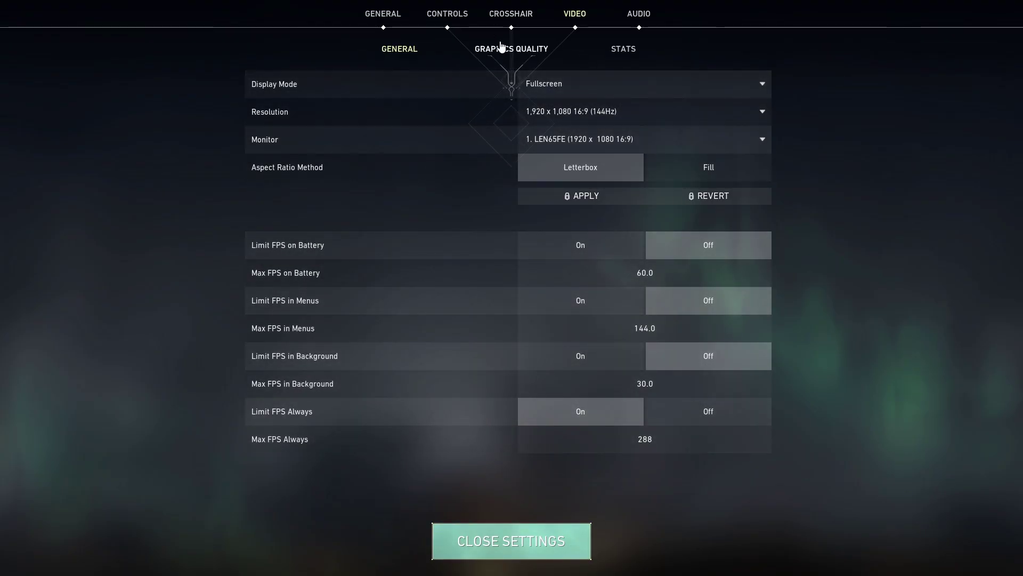
# Step: Set Material, Texture, Detail and UI Quality to Low
pyautogui.click(501, 47)
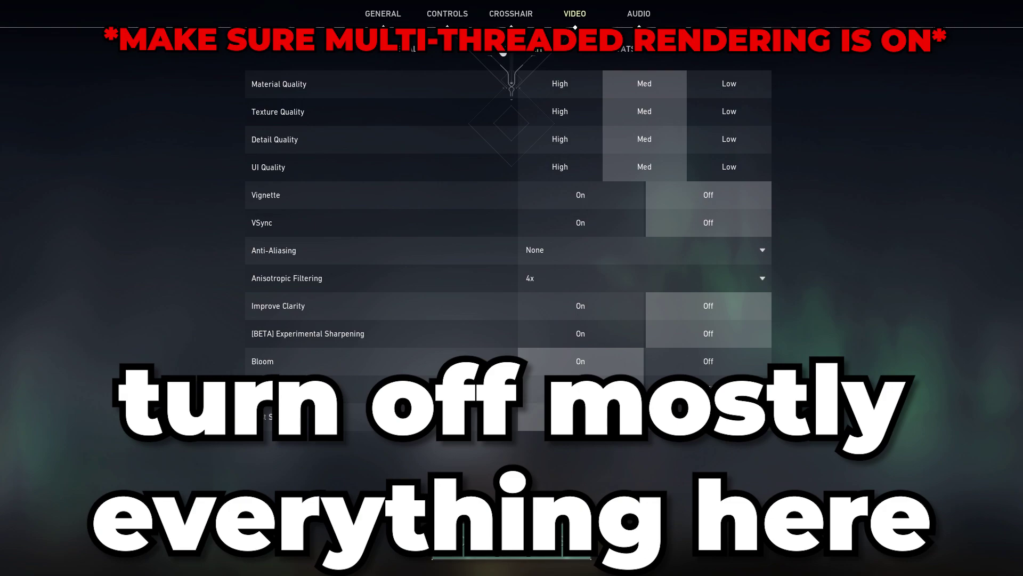
pyautogui.click(732, 83)
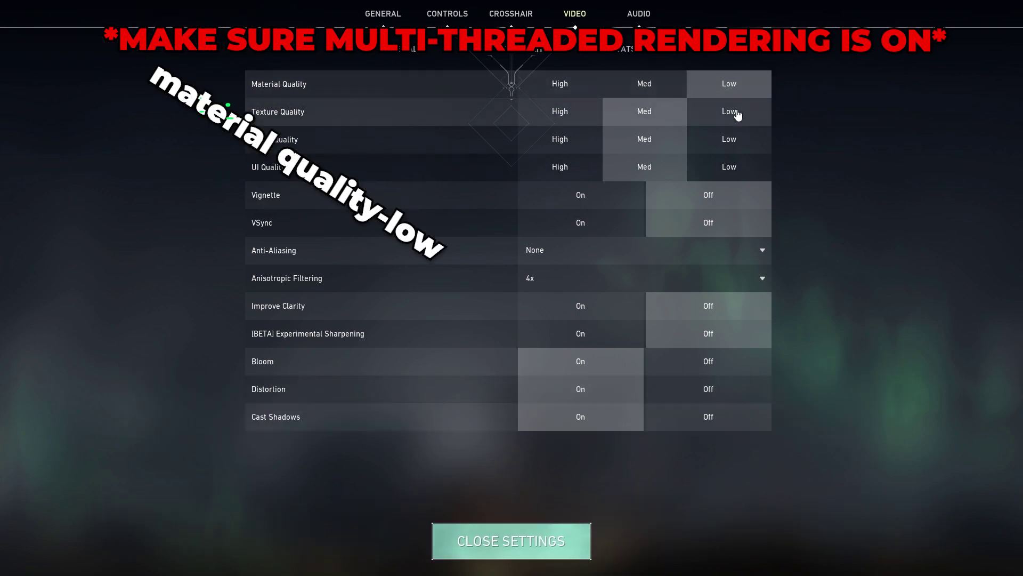
pyautogui.click(741, 113)
pyautogui.click(735, 140)
pyautogui.click(730, 168)
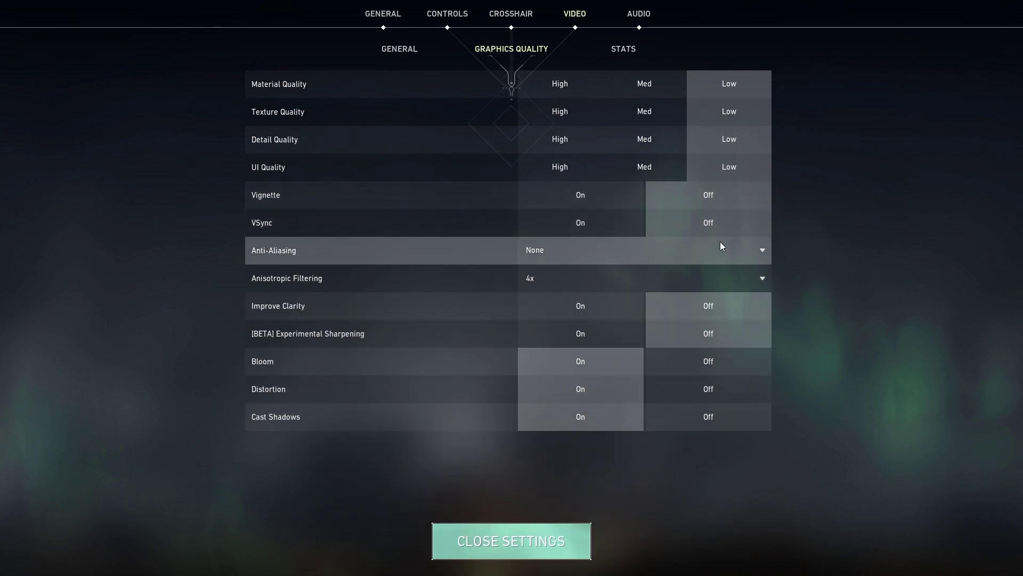
# Step: Keep anti-aliasing at None and turn Distortion and Cast Shadows off
pyautogui.click(577, 251)
pyautogui.click(542, 269)
pyautogui.click(545, 274)
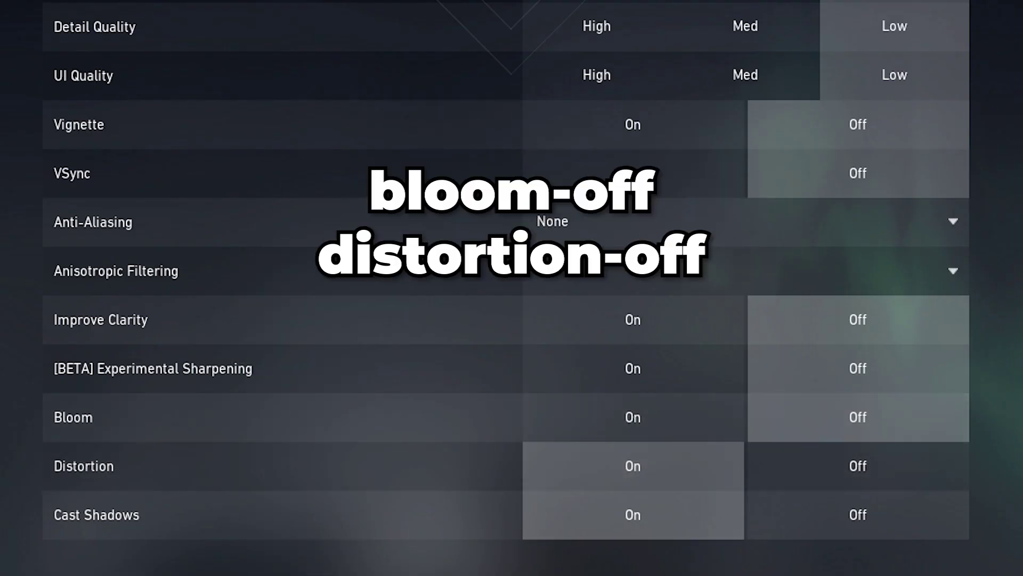
pyautogui.click(711, 396)
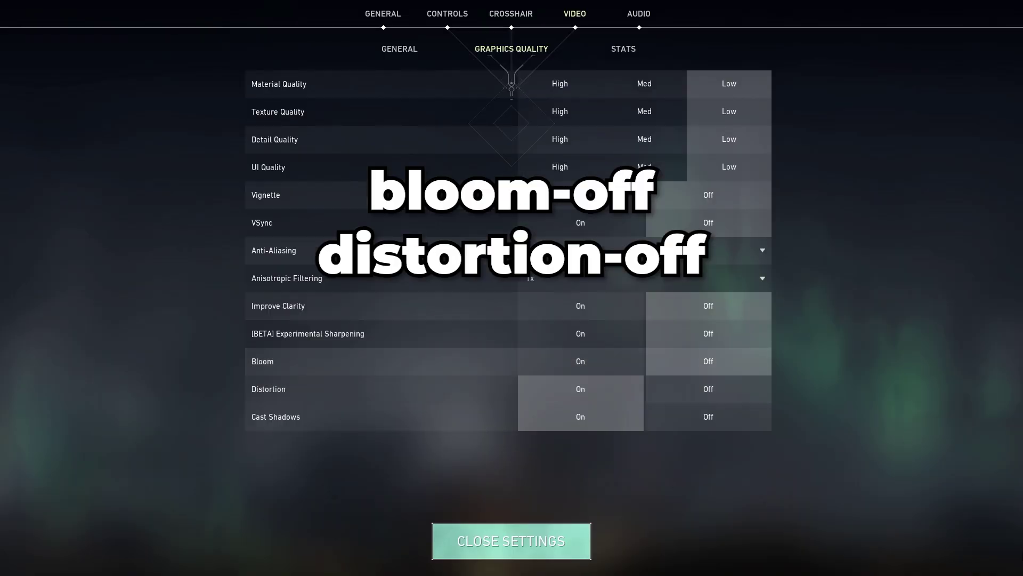
pyautogui.click(737, 421)
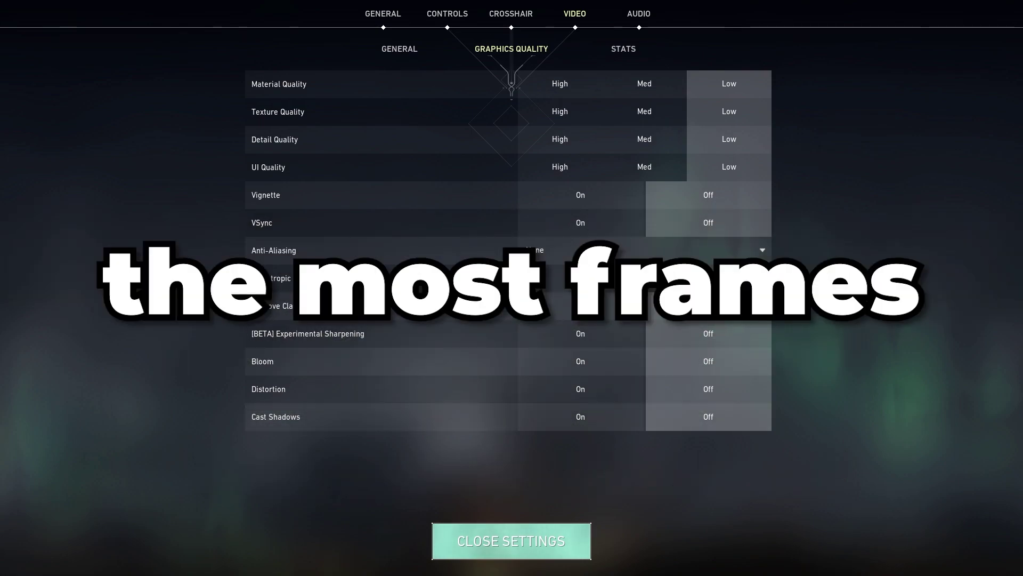
pyautogui.click(610, 58)
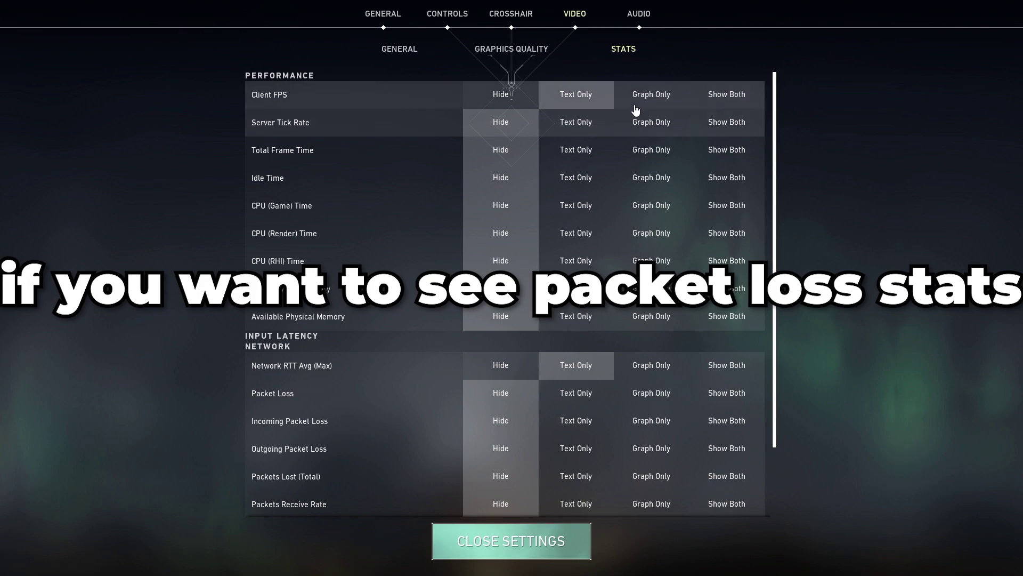
# Step: Scroll through the Stats list to review the performance display options
pyautogui.scroll(-3, 567, 394)
pyautogui.scroll(3, 567, 395)
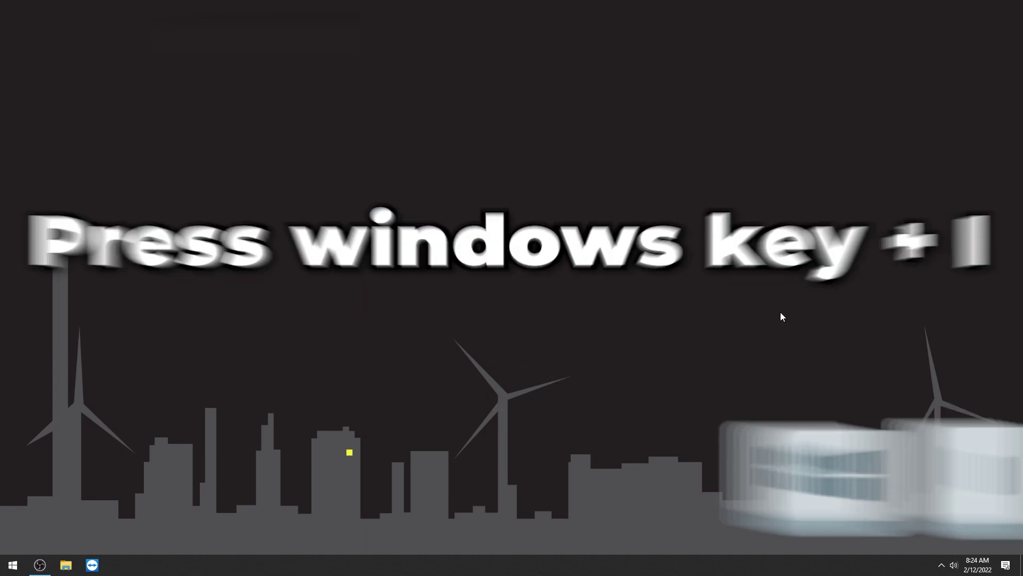
# Step: Turn off app notifications, lock-screen alerts, notification sounds, tips and setup suggestions
pyautogui.press('super+i')
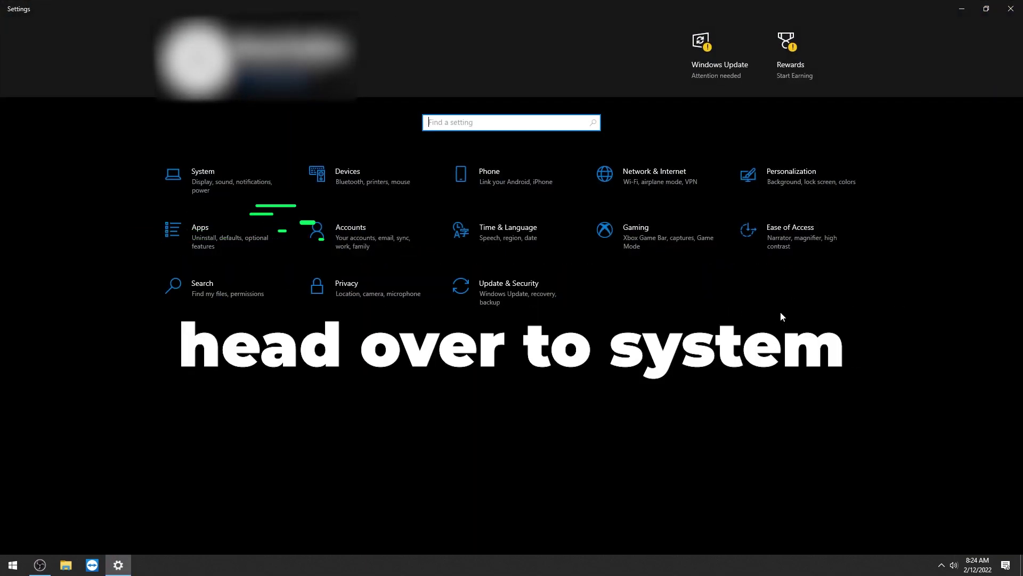
pyautogui.click(174, 180)
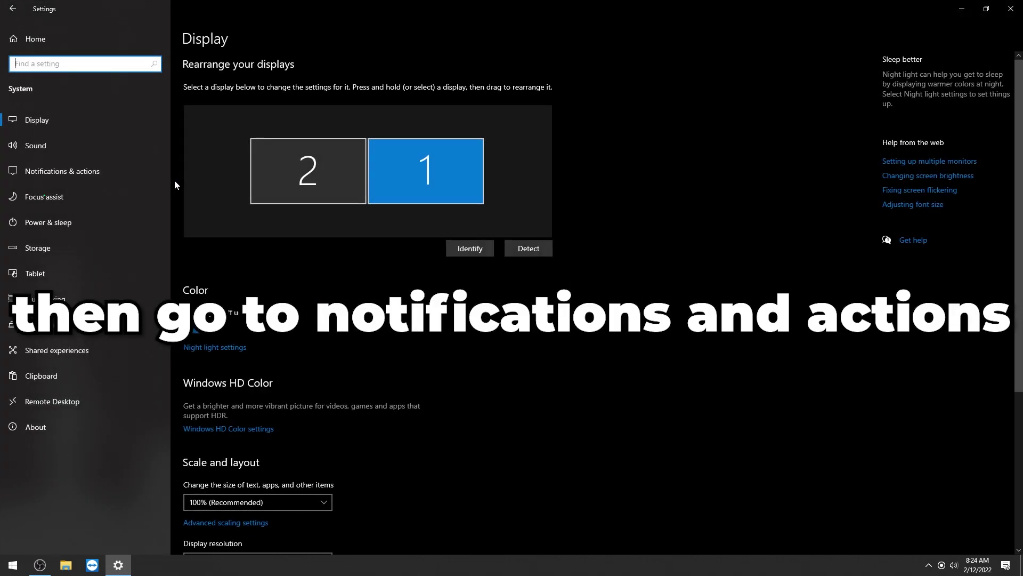
pyautogui.click(123, 166)
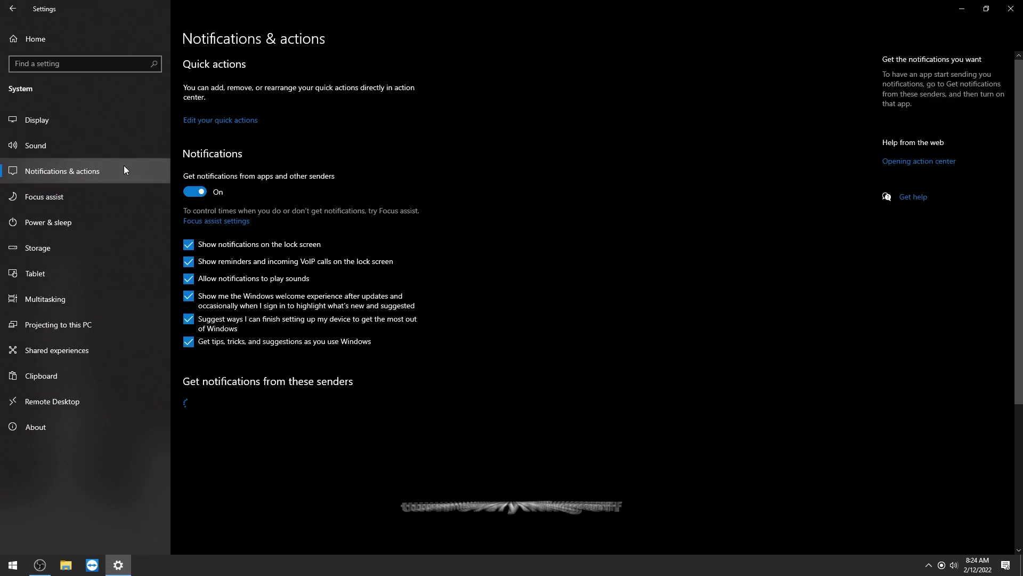
pyautogui.click(189, 341)
pyautogui.click(188, 319)
pyautogui.click(189, 296)
pyautogui.click(189, 278)
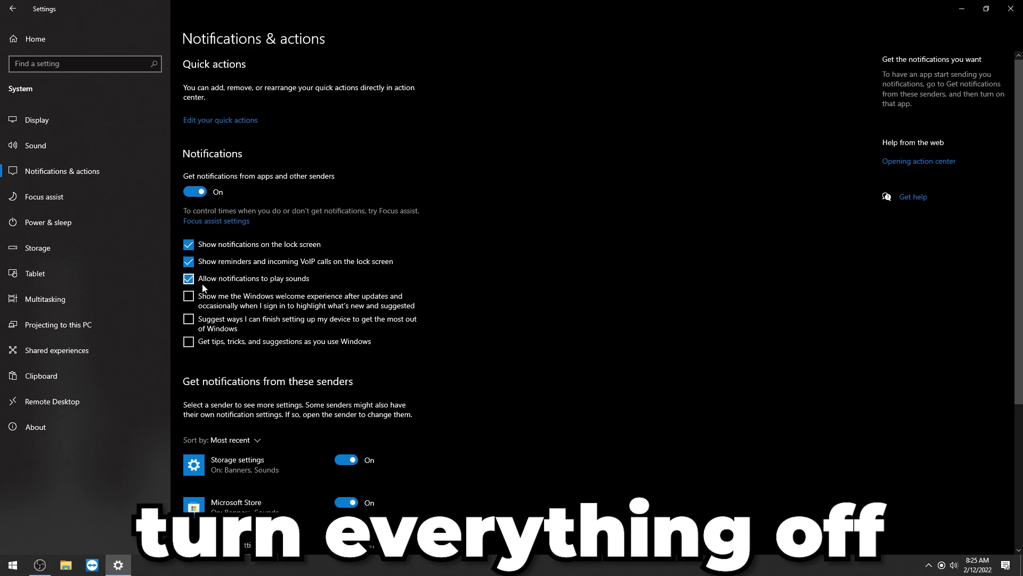
pyautogui.click(188, 261)
pyautogui.click(189, 244)
pyautogui.click(195, 194)
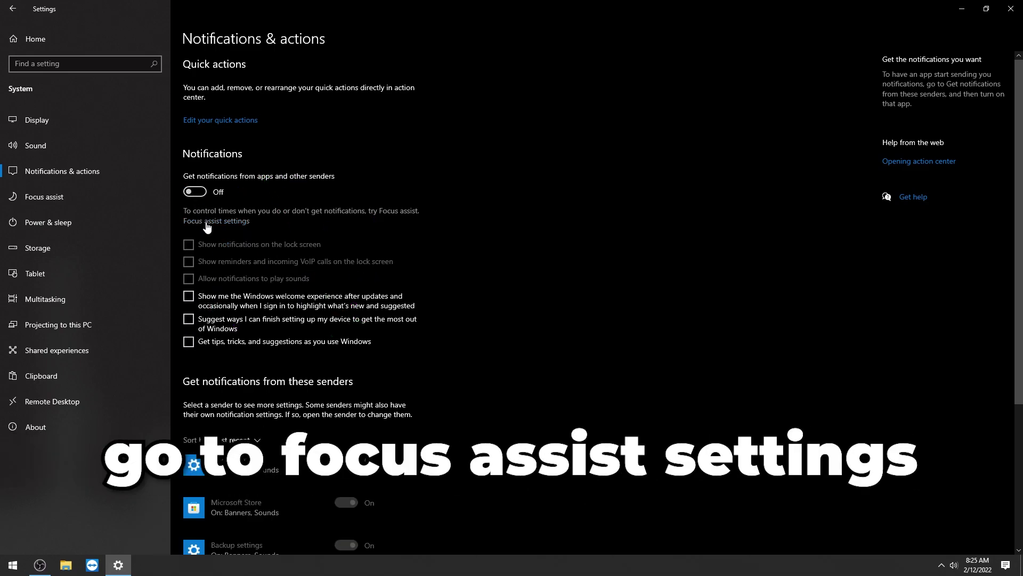
# Step: Set Focus assist Off and disable its four automatic rules
pyautogui.click(207, 222)
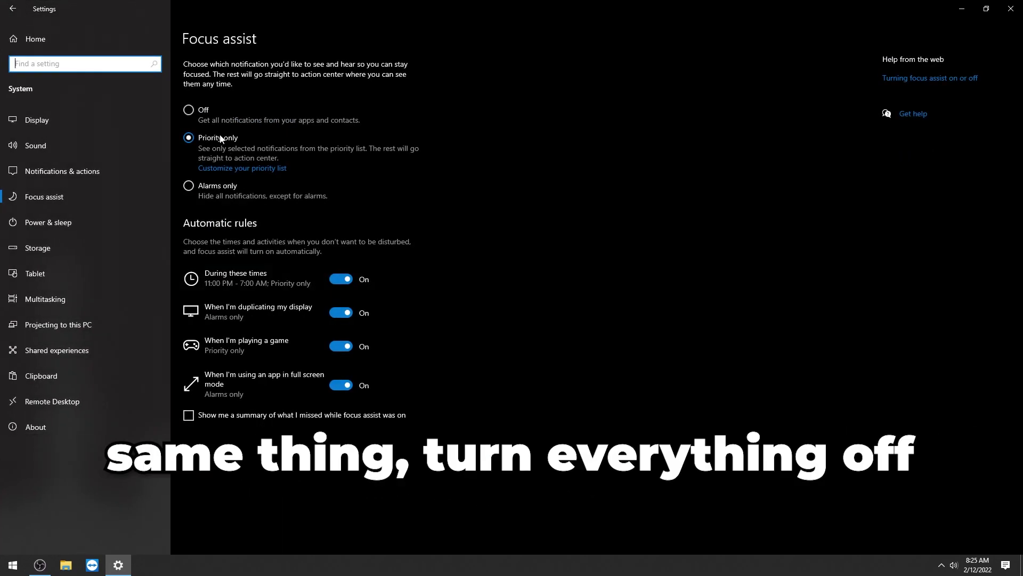
pyautogui.click(190, 110)
pyautogui.click(339, 278)
pyautogui.click(344, 313)
pyautogui.click(346, 346)
pyautogui.click(352, 385)
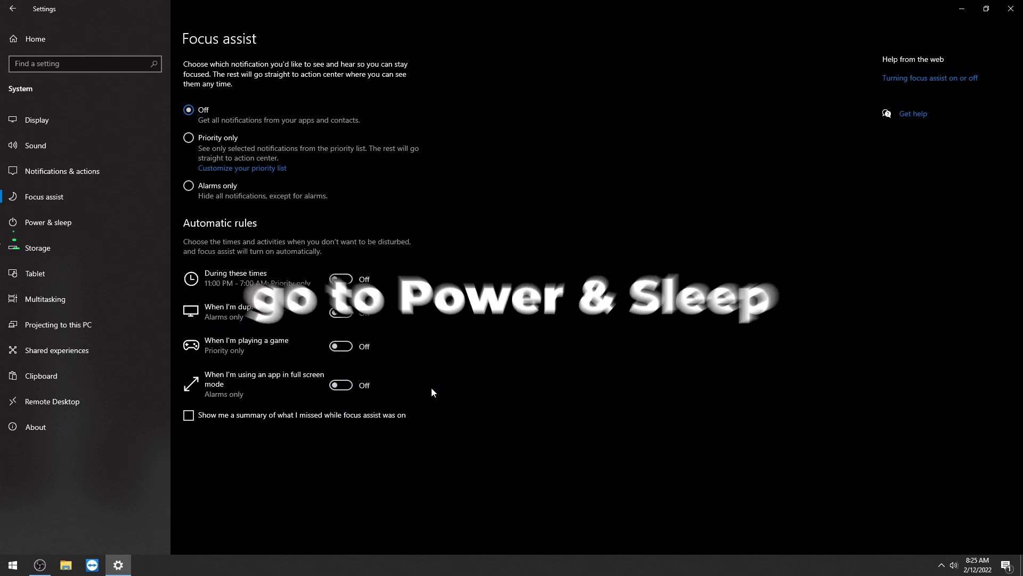
pyautogui.click(141, 232)
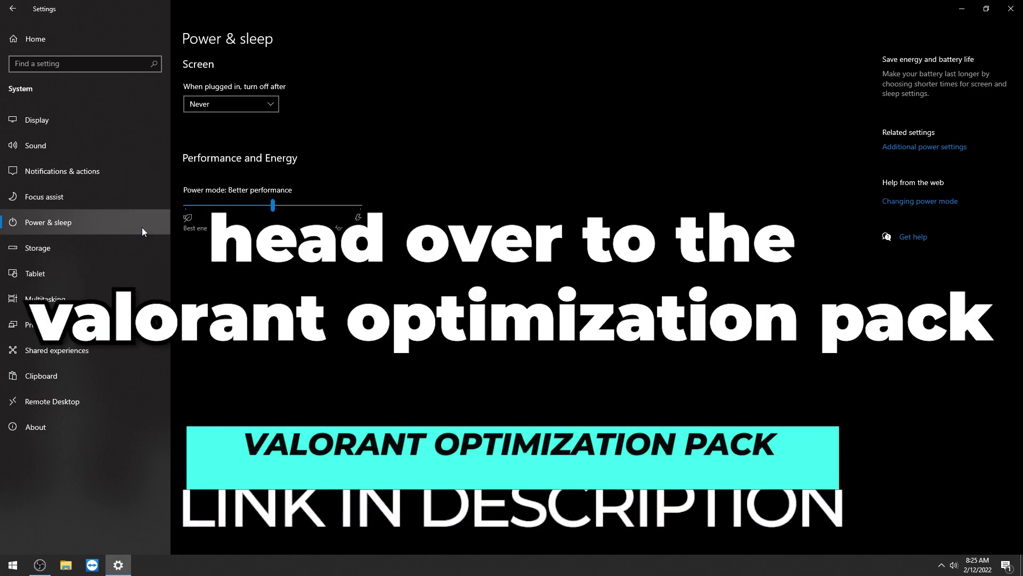
# Step: Close Settings and extract the optimization pack archive with 7-Zip
pyautogui.click(1011, 8)
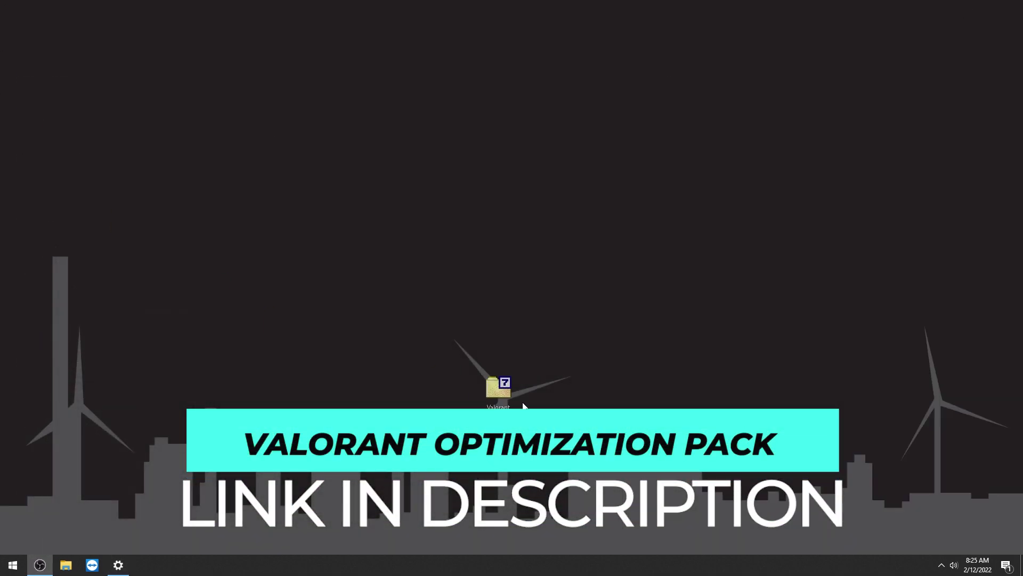
pyautogui.moveTo(462, 397); pyautogui.dragTo(522, 253)
pyautogui.rightClick(523, 248)
pyautogui.moveTo(549, 267)
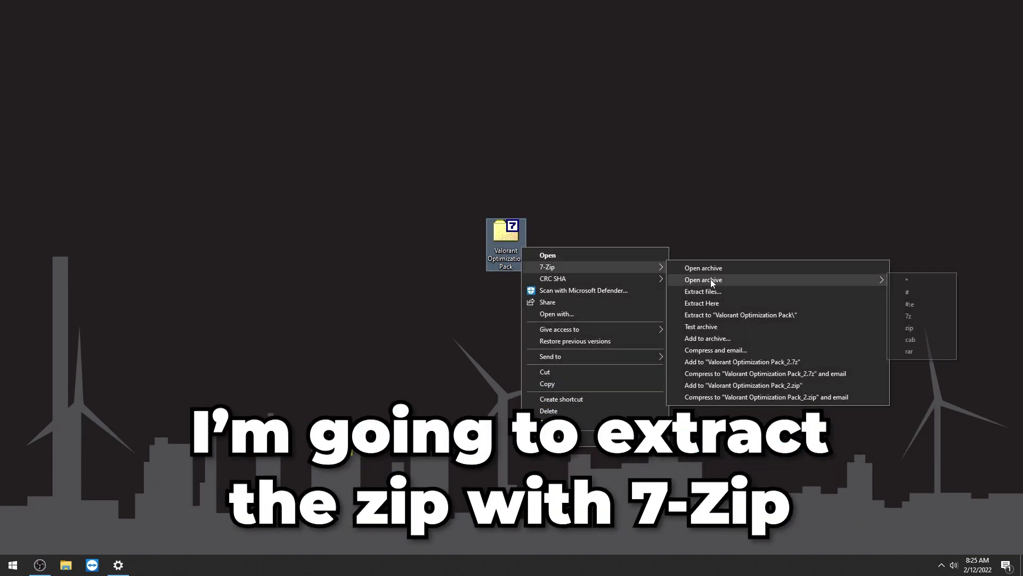
pyautogui.click(703, 291)
pyautogui.click(505, 351)
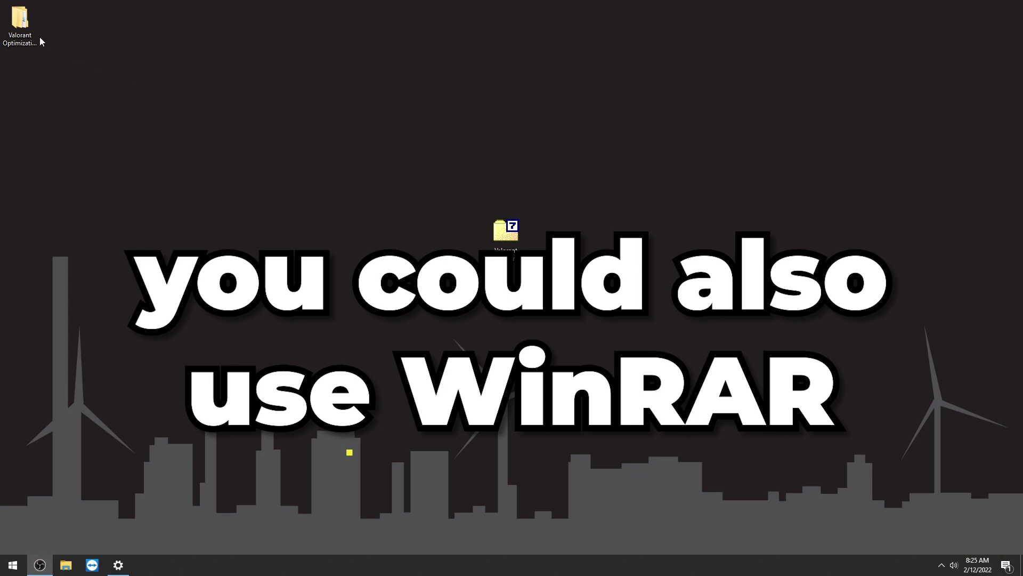
# Step: Run the batch file in the 3. Import Powerplan folder to import the power plan
pyautogui.doubleClick(24, 30)
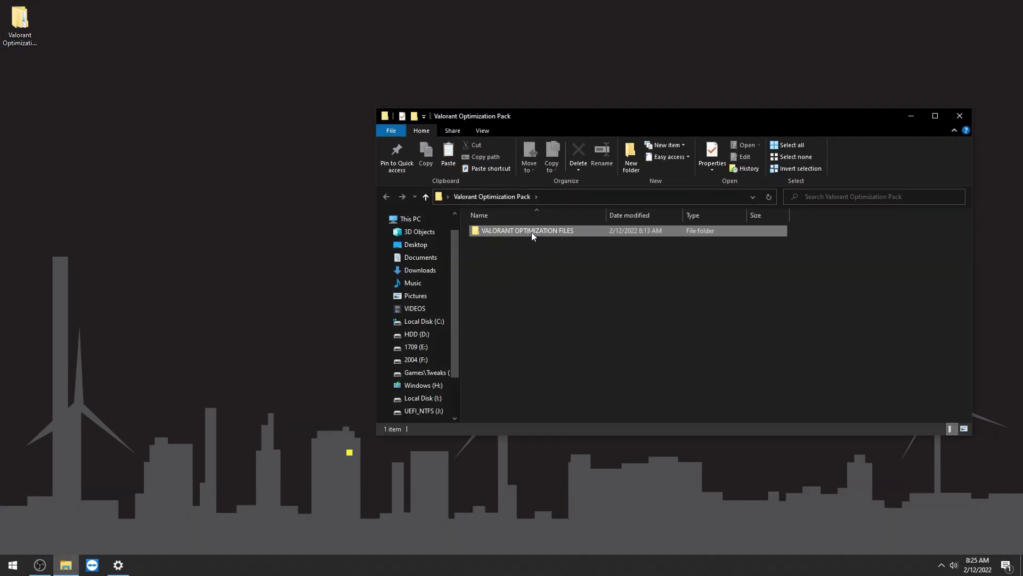
pyautogui.doubleClick(532, 232)
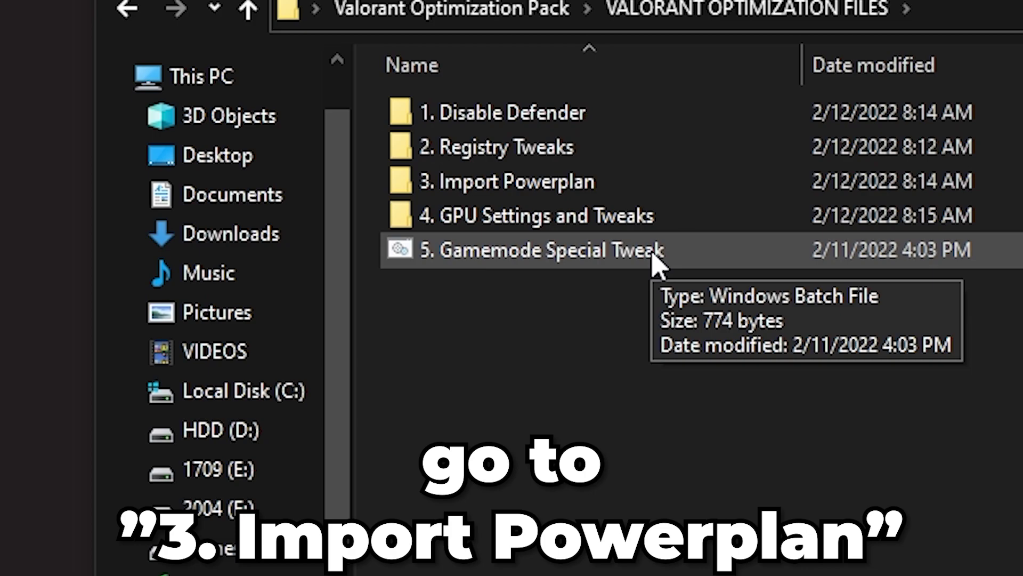
pyautogui.doubleClick(526, 183)
pyautogui.click(506, 117)
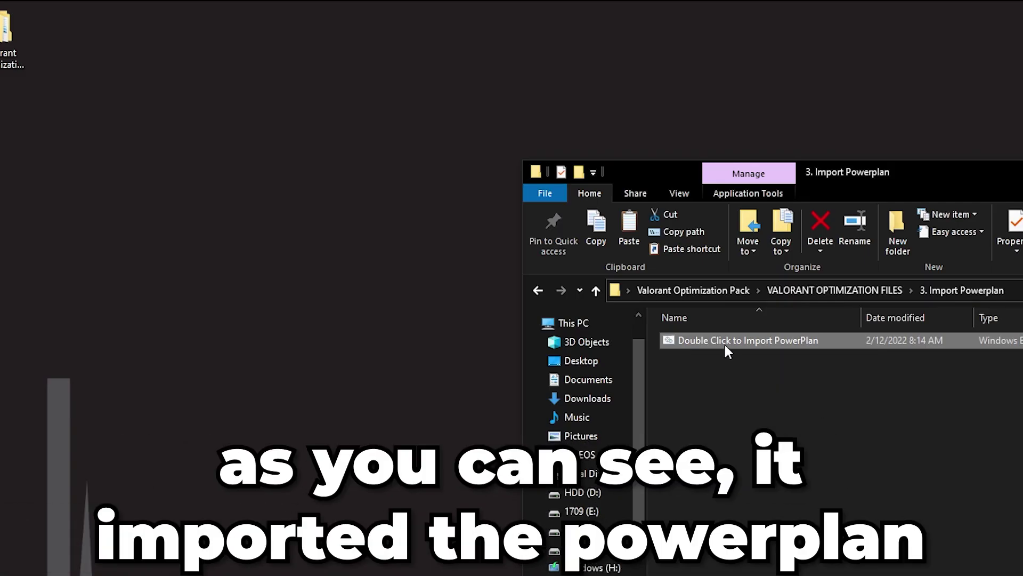
pyautogui.doubleClick(514, 232)
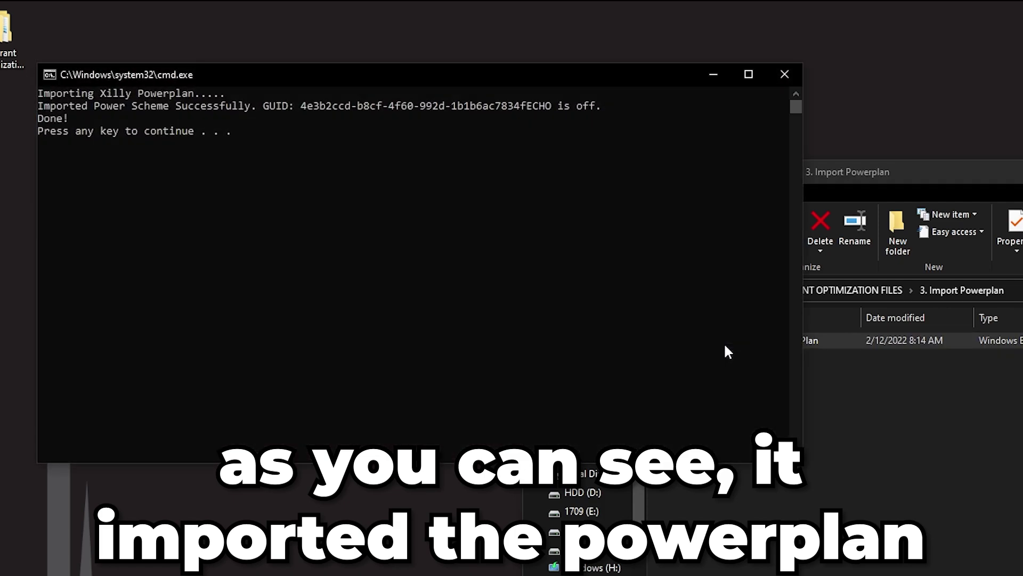
pyautogui.press('Return')
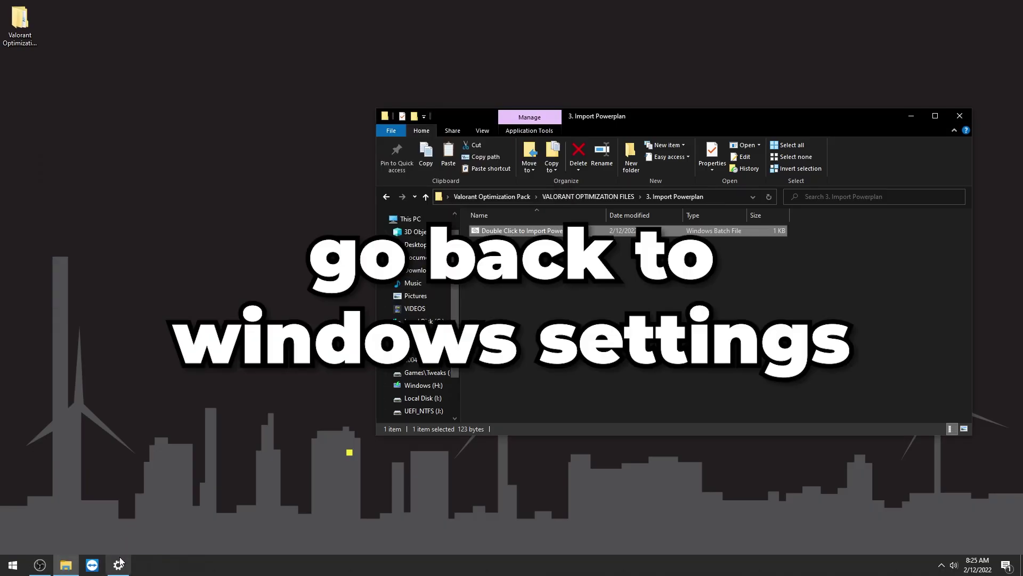
# Step: Switch to the custom public power plan in Power Options
pyautogui.click(119, 563)
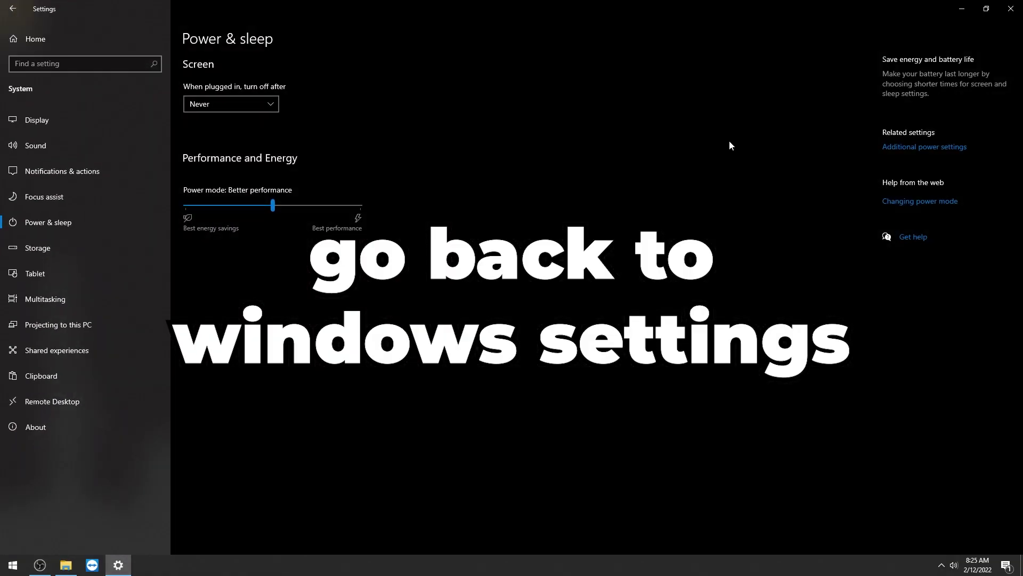
pyautogui.click(859, 155)
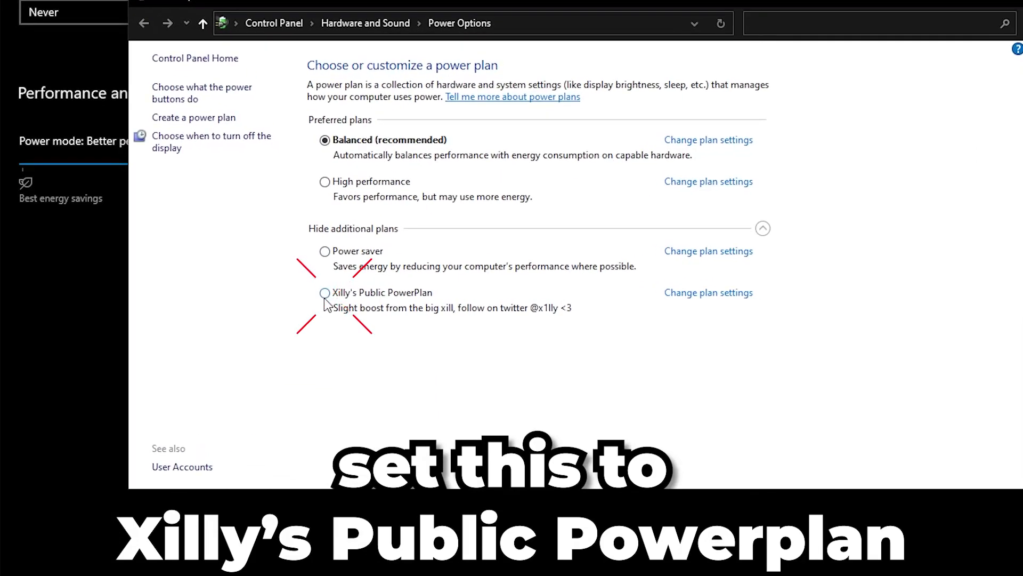
pyautogui.click(325, 293)
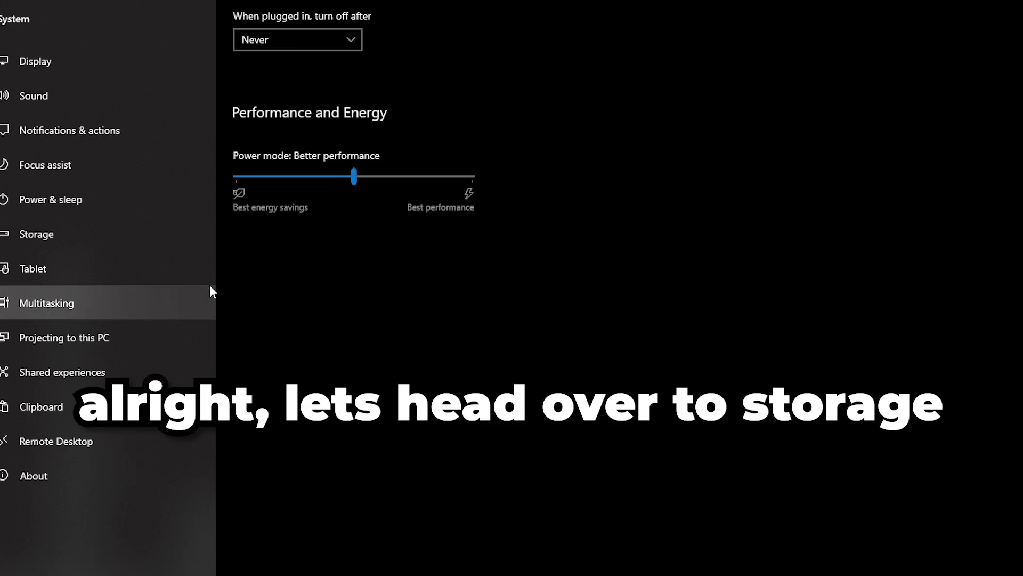
# Step: Turn off Storage Sense and sharing across devices, and check Remote Desktop
pyautogui.click(87, 250)
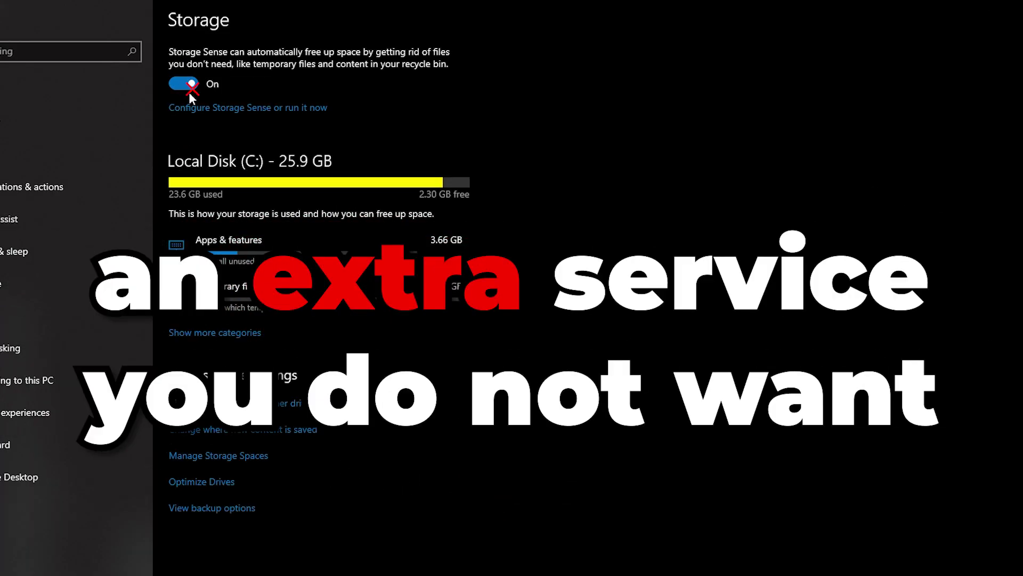
pyautogui.click(189, 88)
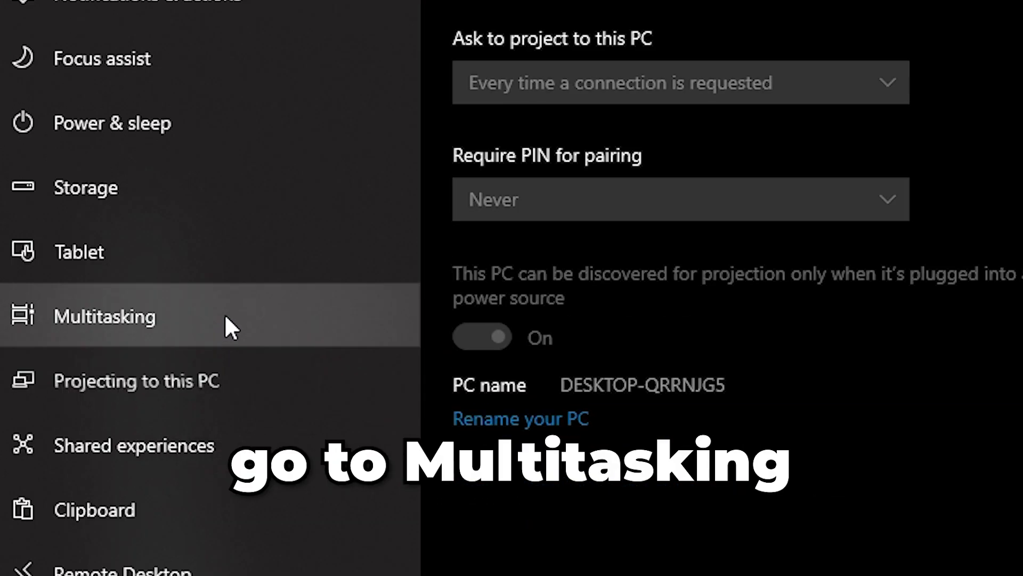
pyautogui.click(98, 302)
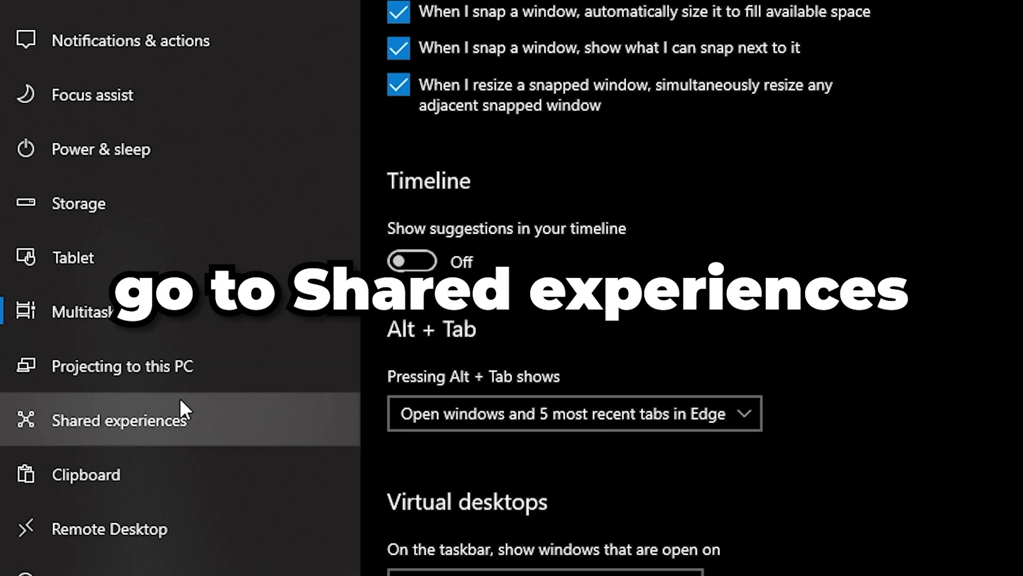
pyautogui.click(78, 350)
pyautogui.click(205, 209)
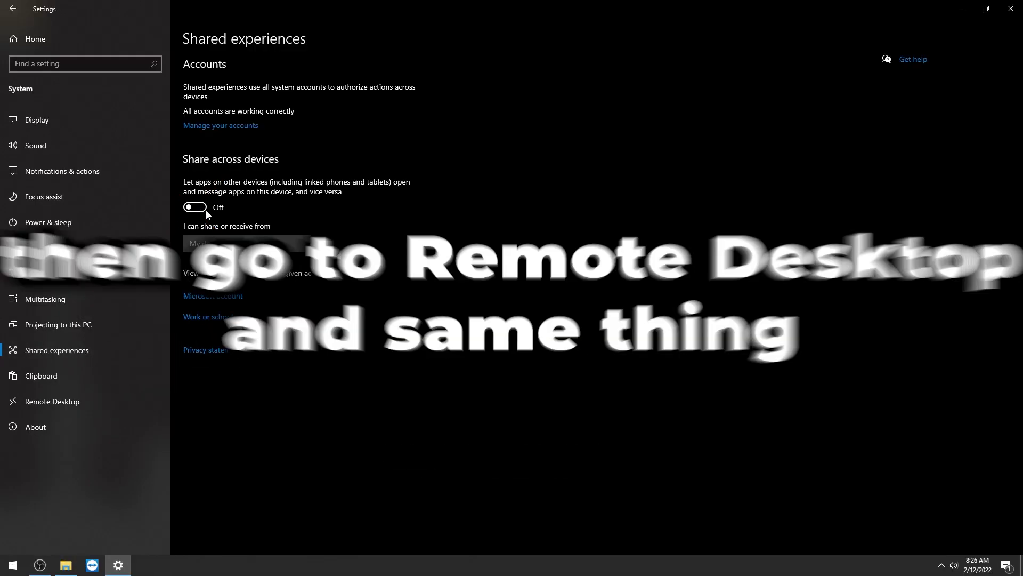
pyautogui.click(95, 407)
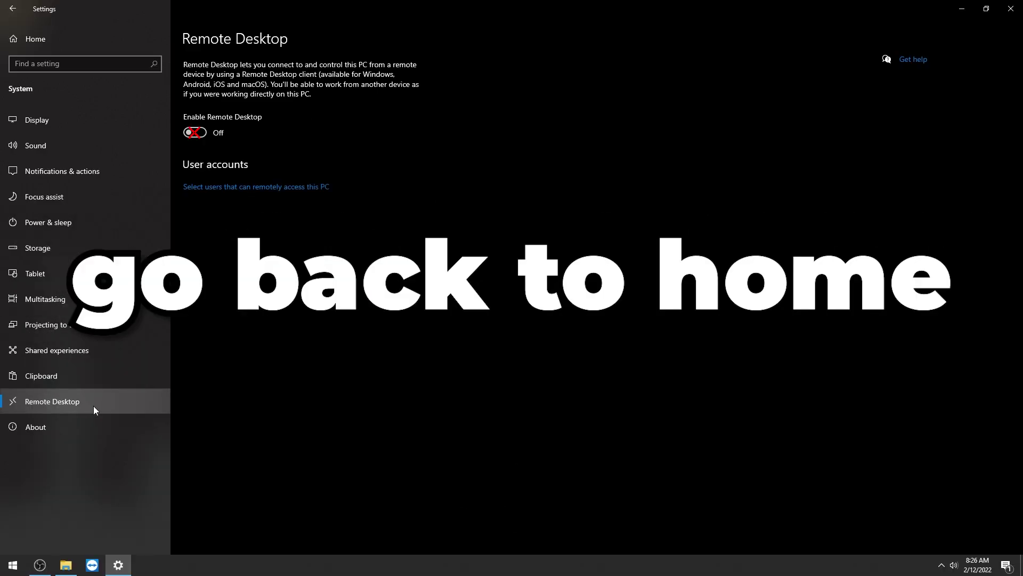
pyautogui.click(75, 33)
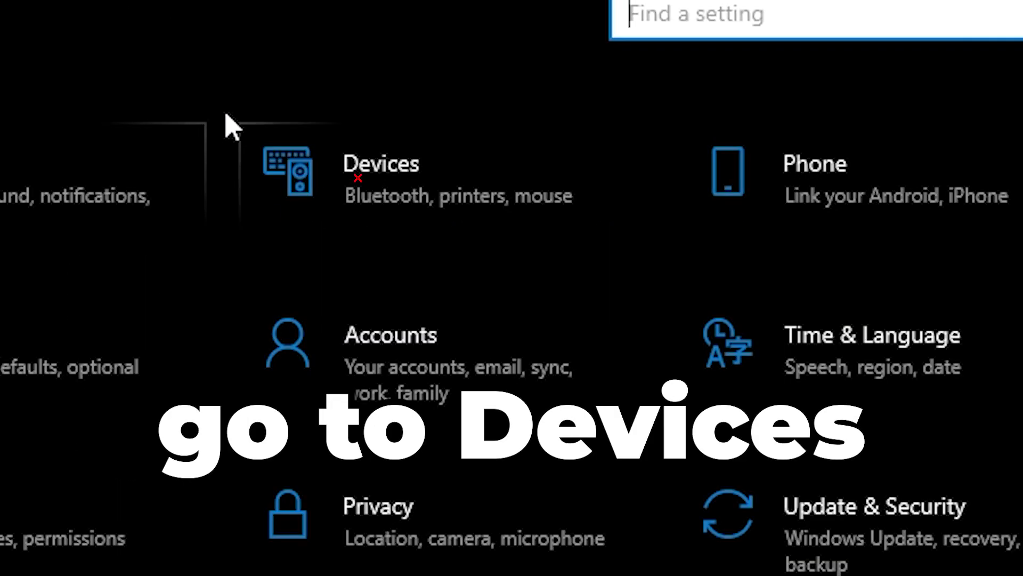
# Step: Uncheck Enhance pointer precision in Mouse Properties' Pointer Options and apply it
pyautogui.click(350, 167)
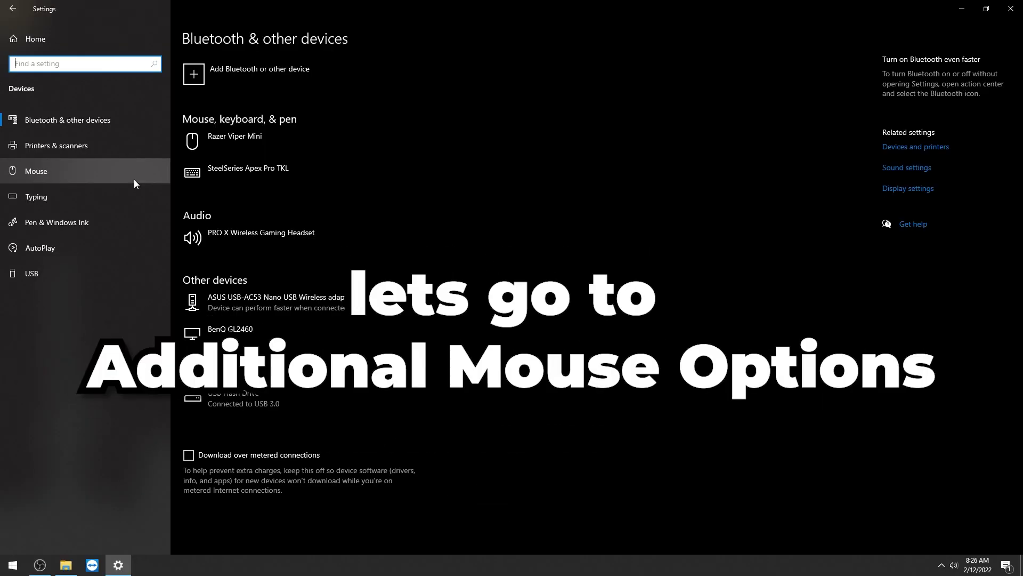
pyautogui.click(319, 206)
pyautogui.click(928, 96)
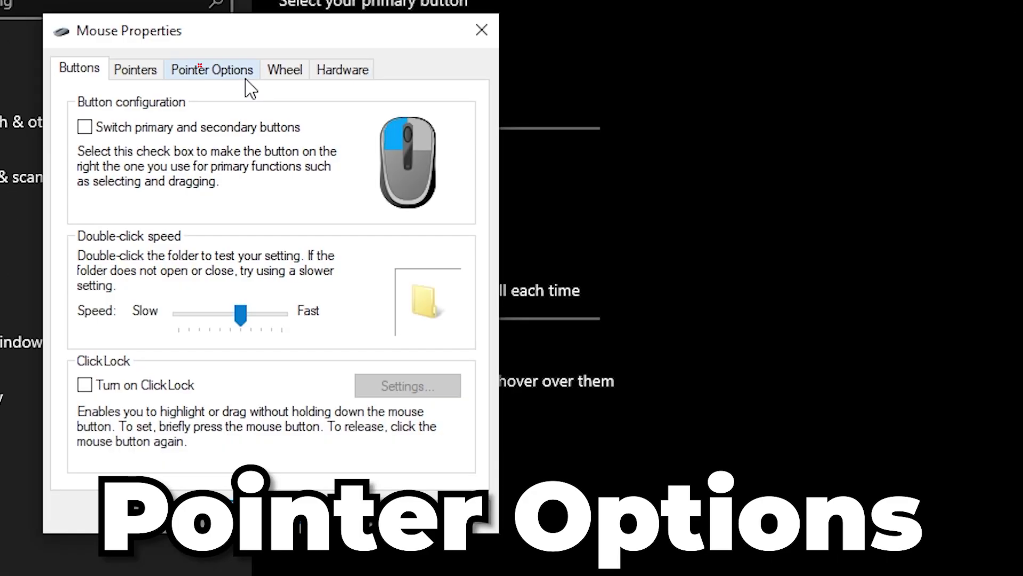
pyautogui.click(151, 95)
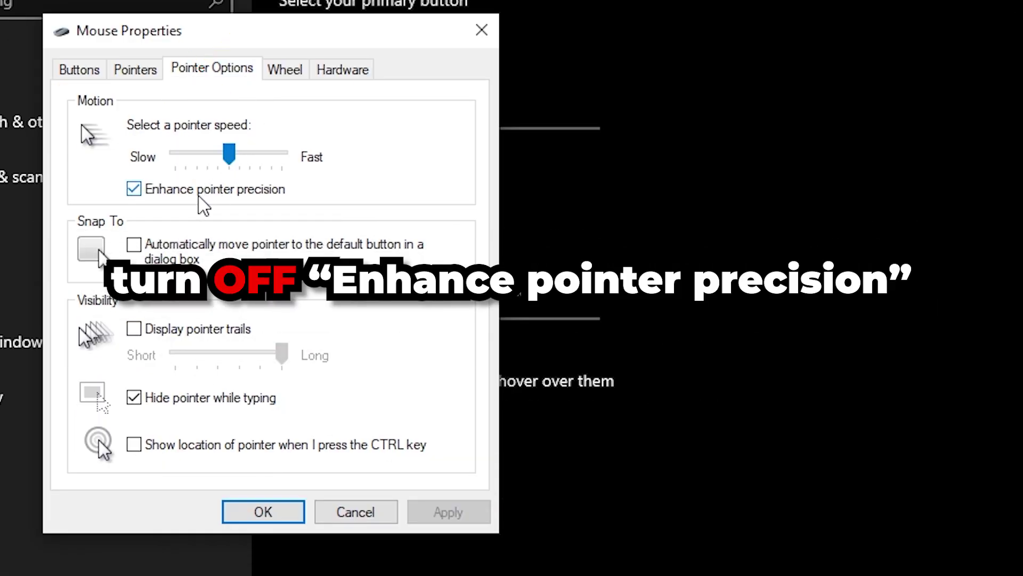
pyautogui.click(199, 195)
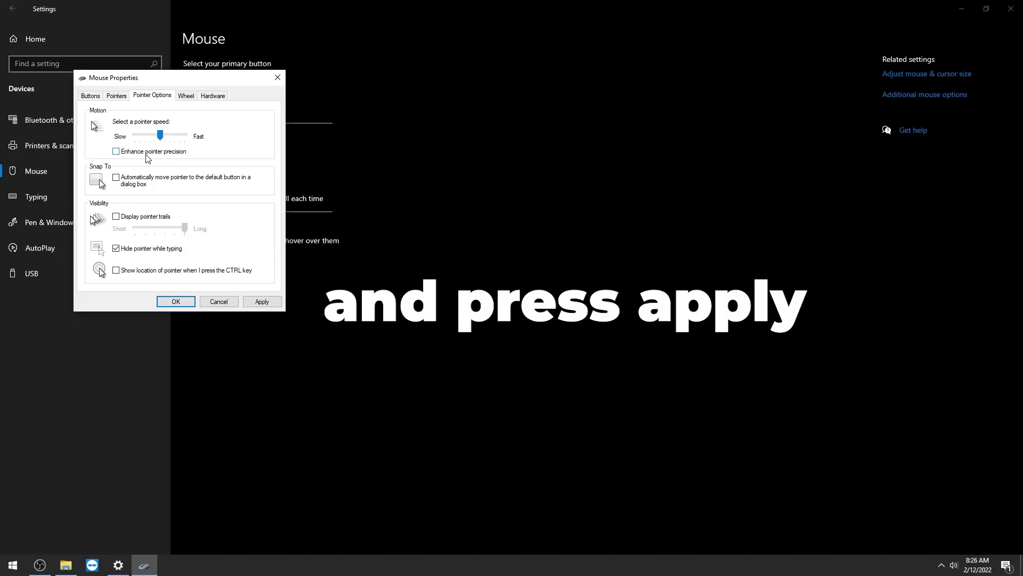
pyautogui.click(448, 512)
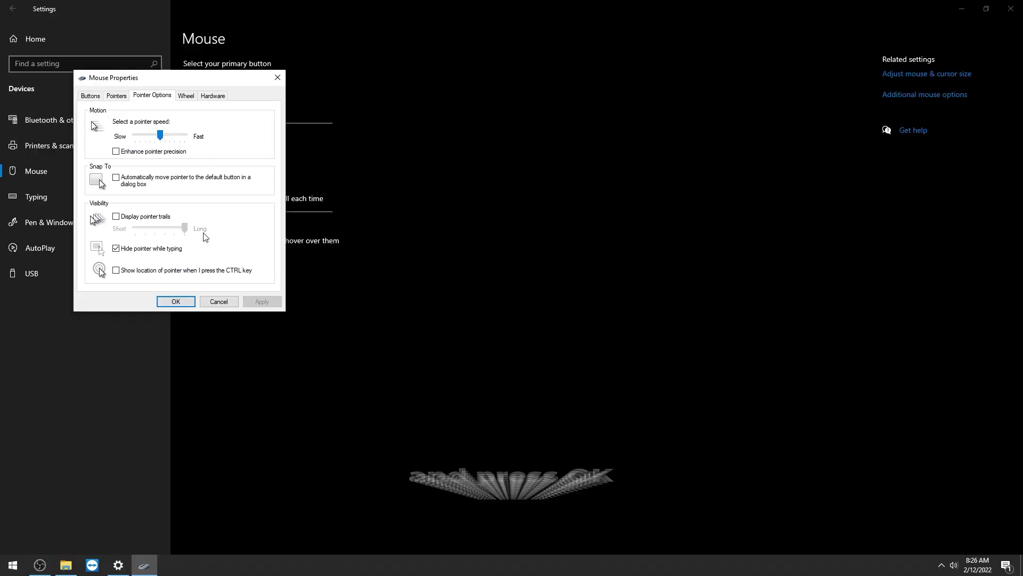
pyautogui.click(264, 564)
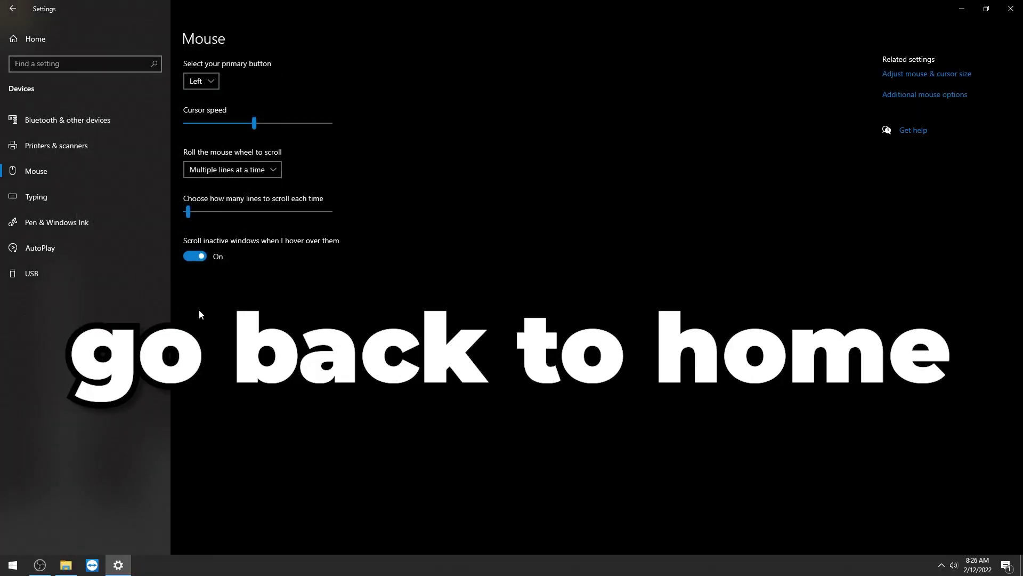
# Step: Open the Ethernet adapter's properties to view the Realtek PCIe GbE driver details
pyautogui.click(36, 39)
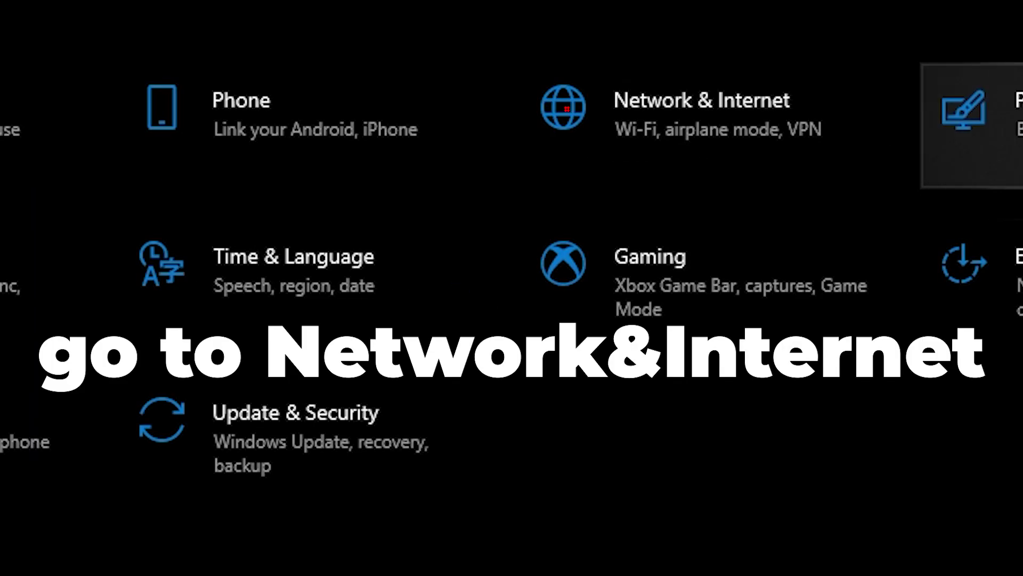
pyautogui.click(751, 115)
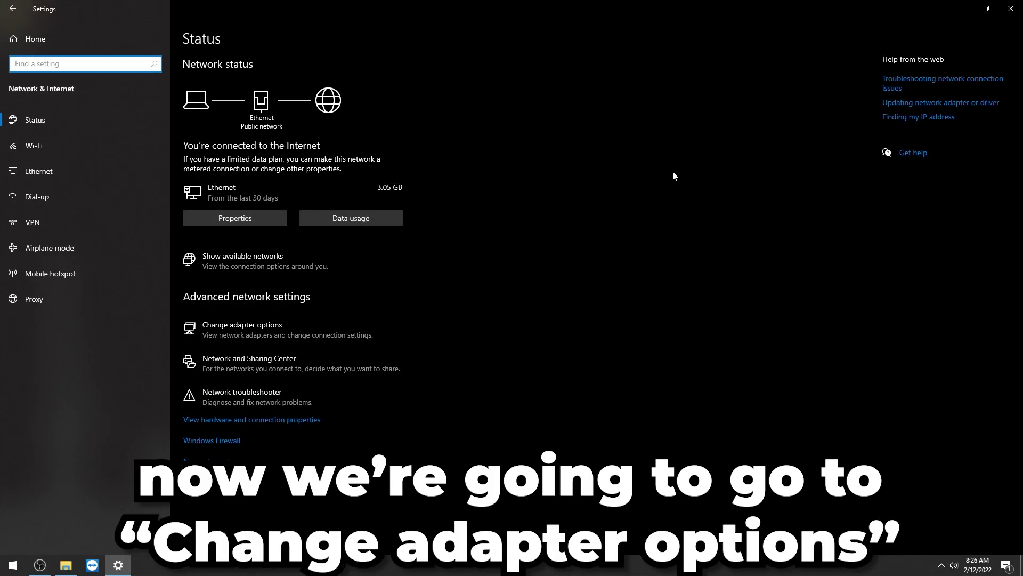
pyautogui.click(319, 333)
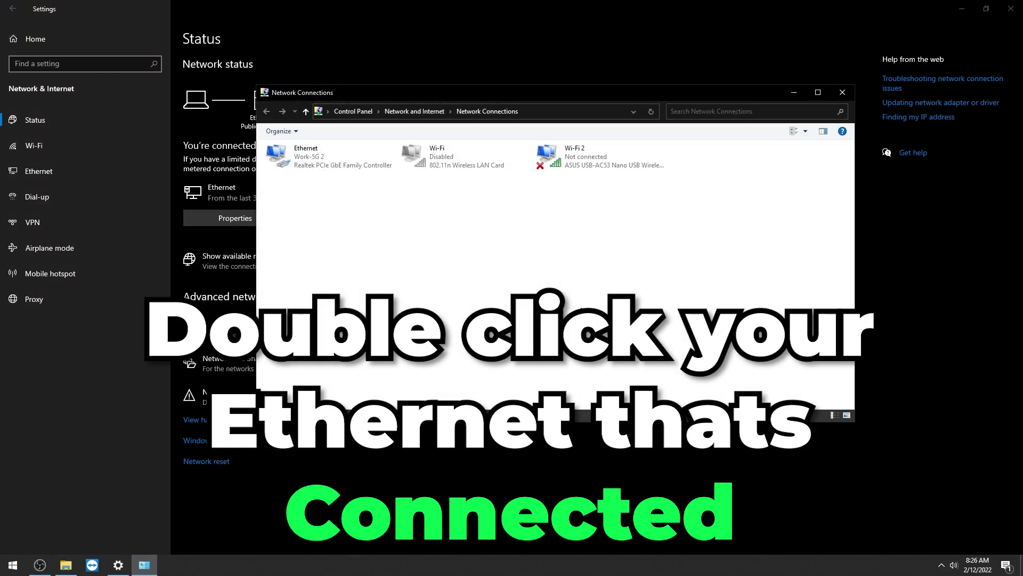
pyautogui.doubleClick(311, 162)
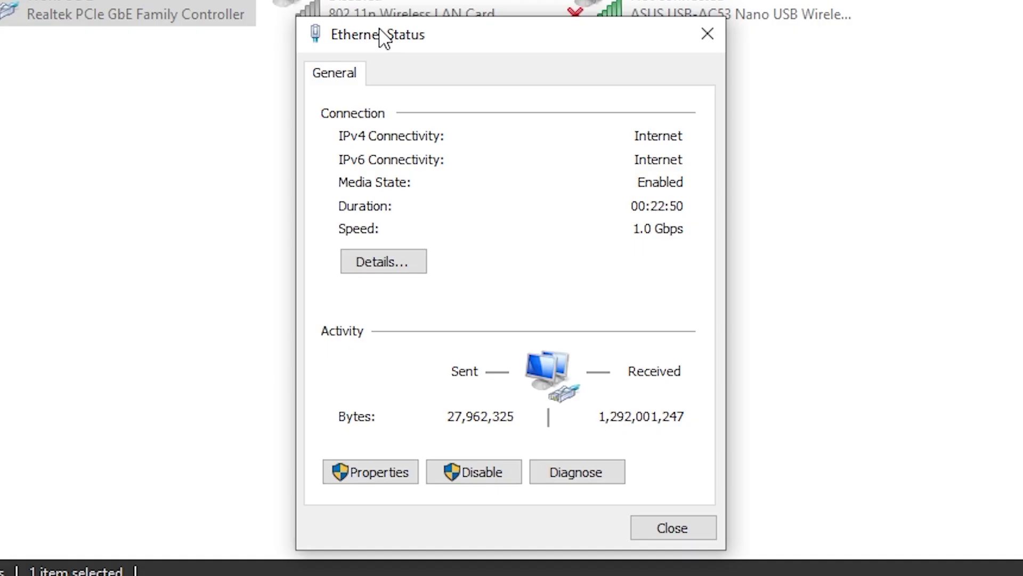
pyautogui.click(349, 473)
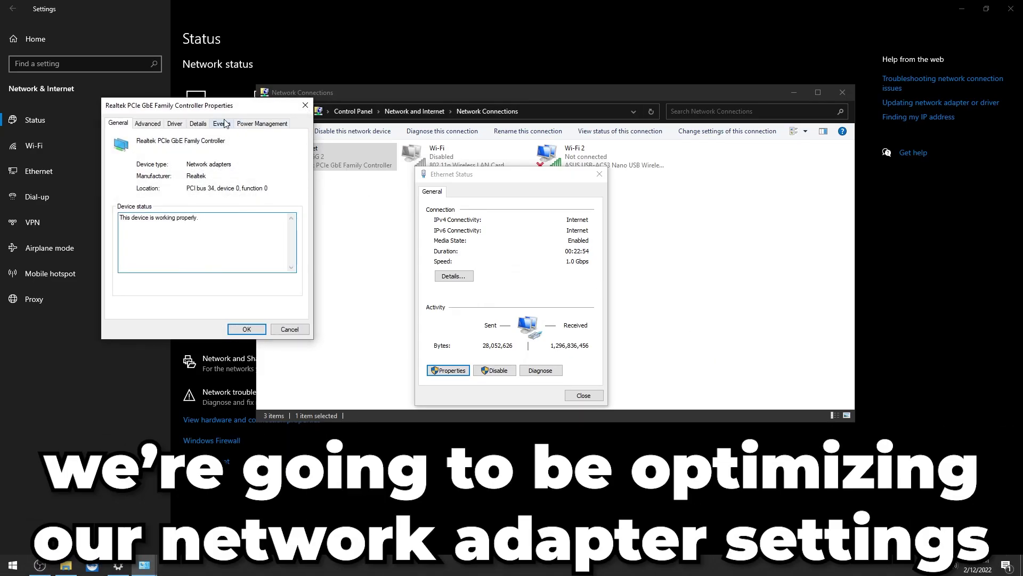
pyautogui.moveTo(170, 108); pyautogui.dragTo(469, 154)
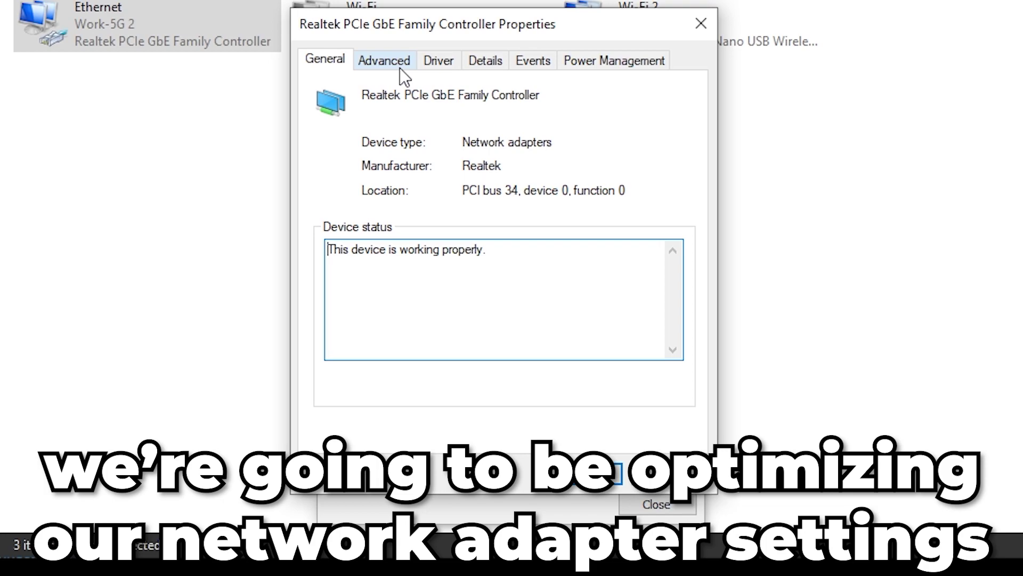
pyautogui.click(438, 60)
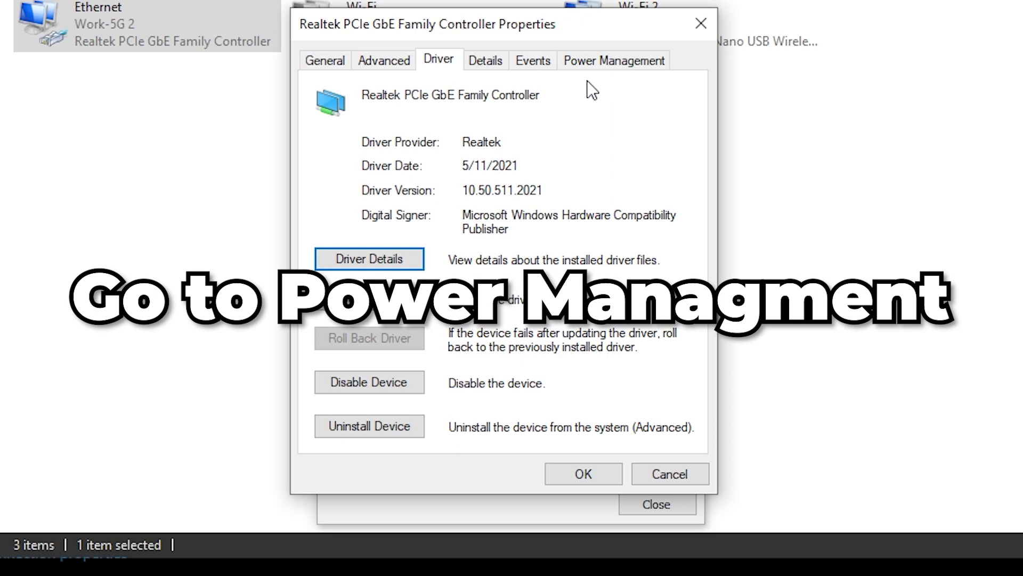
# Step: Stop Windows powering off the adapter, and disable Energy-Efficient Ethernet and Gigabit Lite
pyautogui.click(577, 65)
pyautogui.click(320, 146)
pyautogui.click(368, 61)
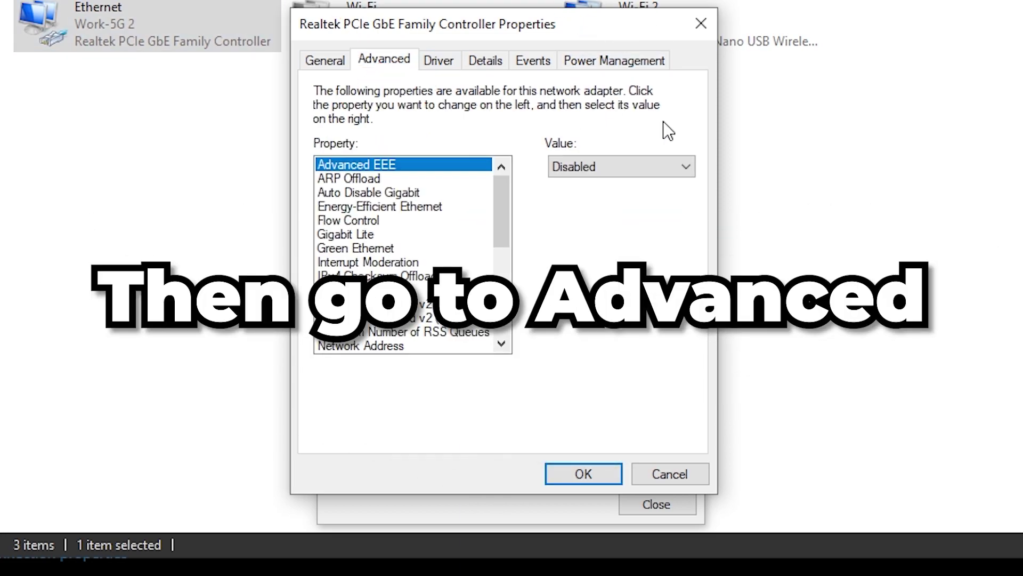
pyautogui.click(368, 207)
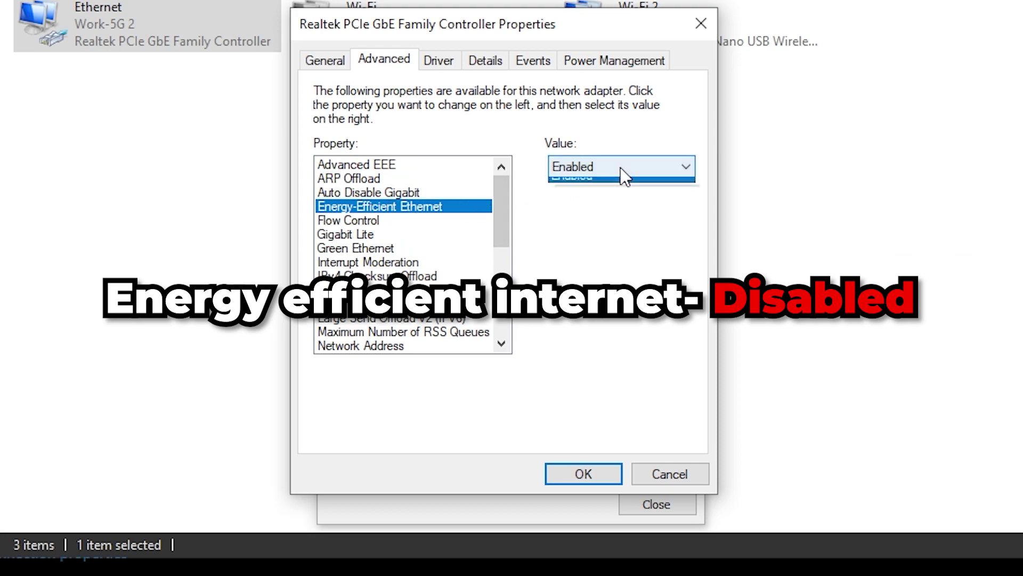
pyautogui.click(620, 167)
pyautogui.click(587, 185)
pyautogui.click(373, 235)
pyautogui.click(603, 171)
pyautogui.click(574, 187)
# Step: Disable Green Ethernet, Power Saving Mode and Shutdown Wake-On-Lan
pyautogui.click(367, 249)
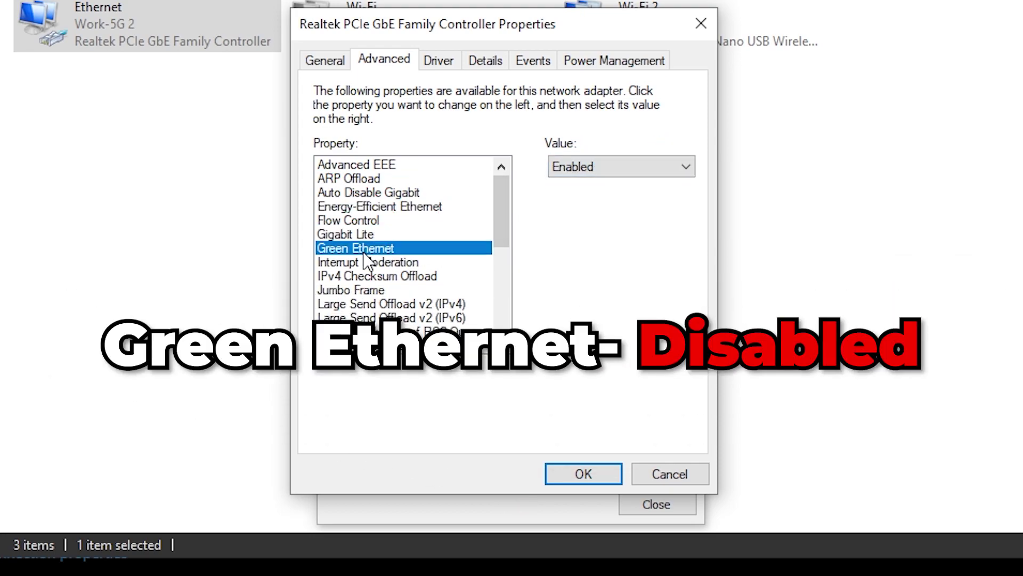
pyautogui.click(599, 166)
pyautogui.click(584, 186)
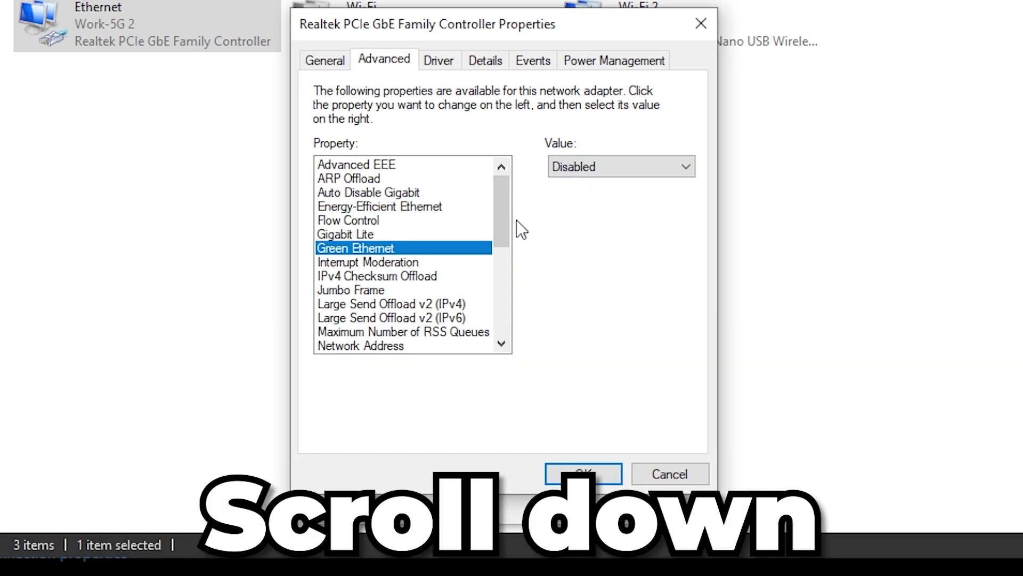
pyautogui.moveTo(498, 218); pyautogui.dragTo(498, 268)
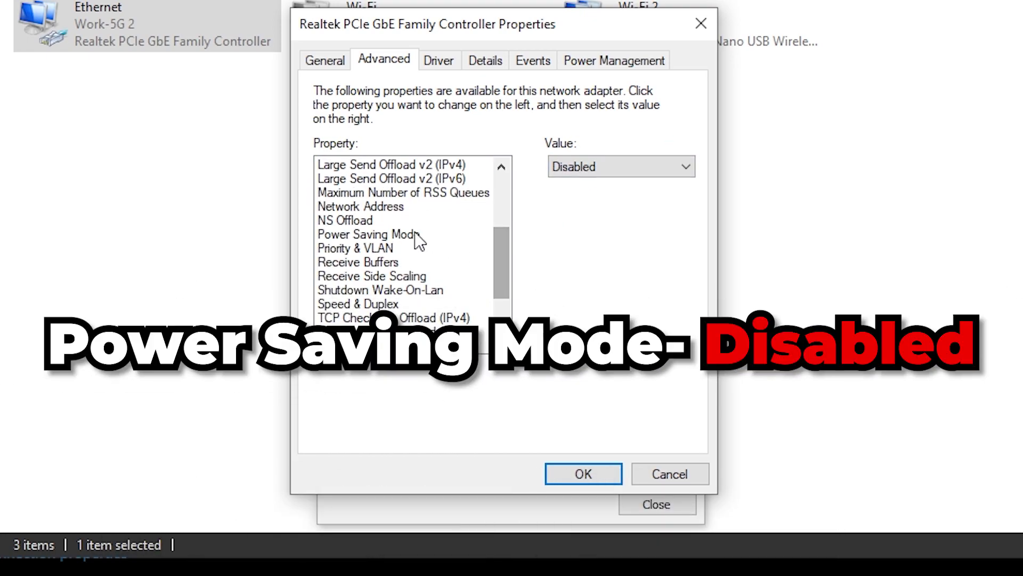
pyautogui.click(435, 235)
pyautogui.click(599, 165)
pyautogui.click(586, 185)
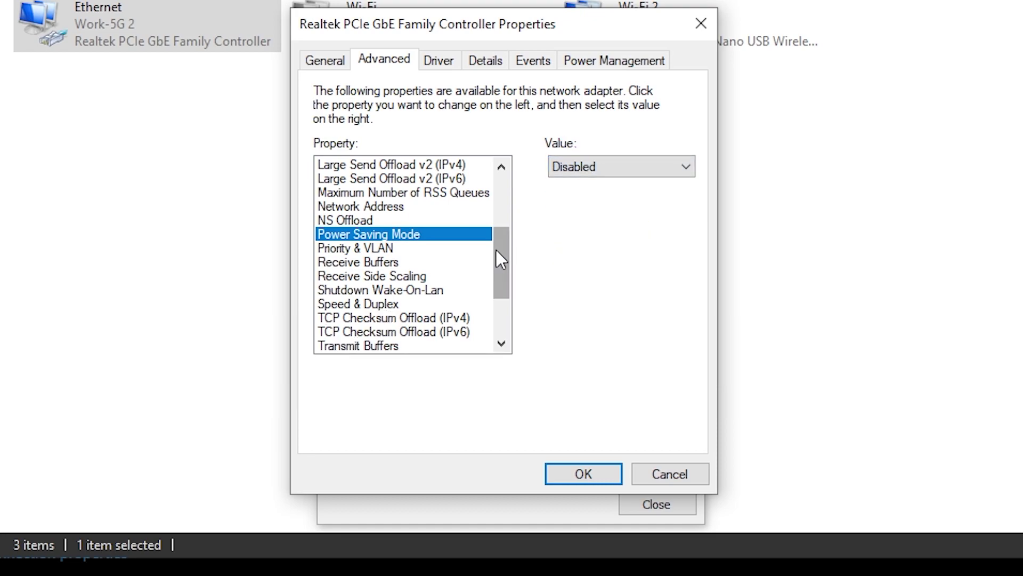
pyautogui.moveTo(505, 255); pyautogui.dragTo(500, 301)
pyautogui.click(426, 193)
pyautogui.click(599, 167)
pyautogui.click(582, 191)
# Step: Disable Wake on Magic Packet and Wake on pattern match, and set link speed to Not Speed Down
pyautogui.click(378, 303)
pyautogui.click(576, 169)
pyautogui.click(584, 186)
pyautogui.click(450, 317)
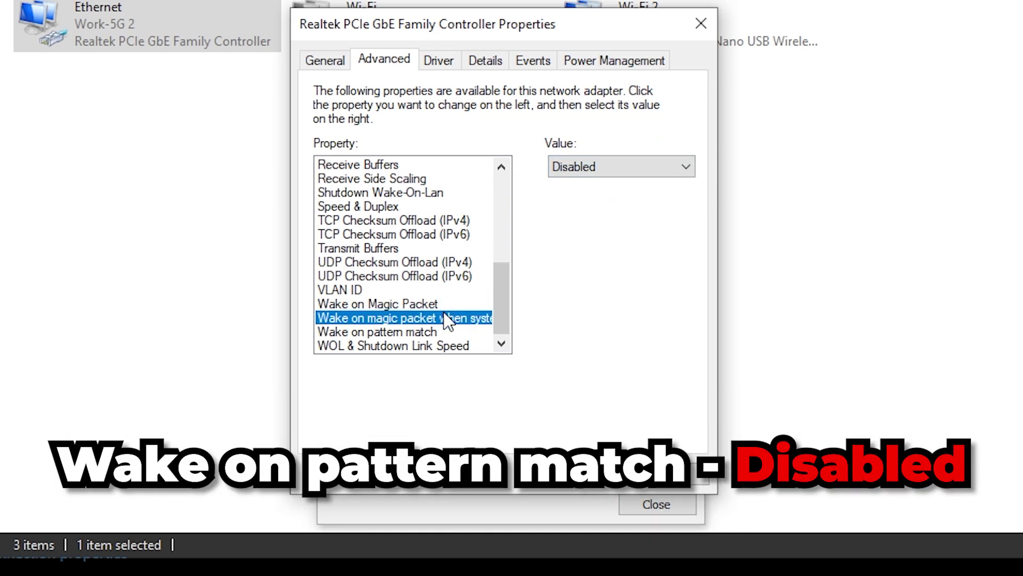
pyautogui.click(431, 332)
pyautogui.click(592, 168)
pyautogui.click(583, 186)
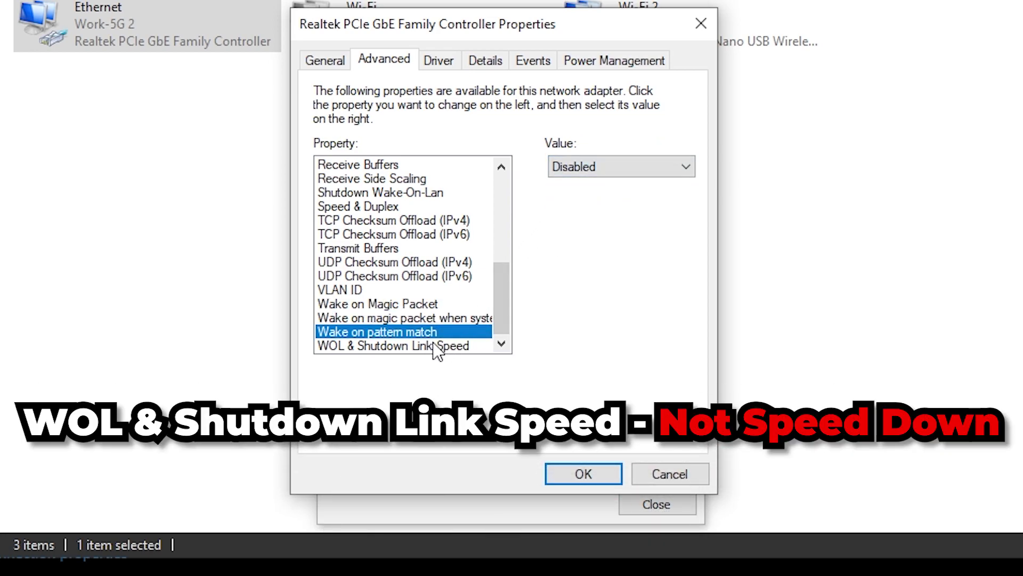
pyautogui.click(447, 346)
pyautogui.click(591, 167)
pyautogui.click(573, 212)
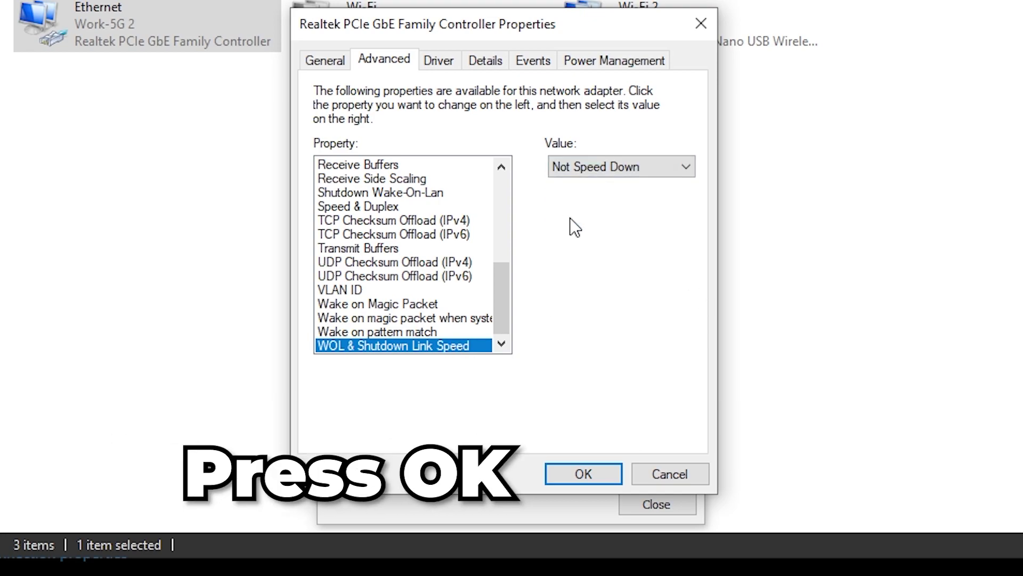
pyautogui.click(603, 481)
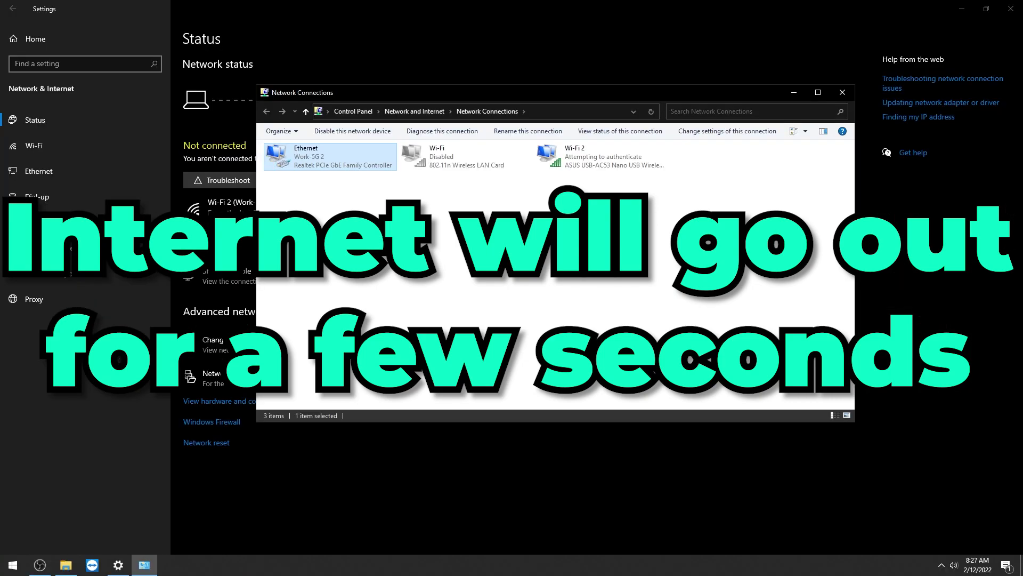
# Step: Close Network Connections and switch Transparency effects off under Personalization > Colors
pyautogui.click(842, 92)
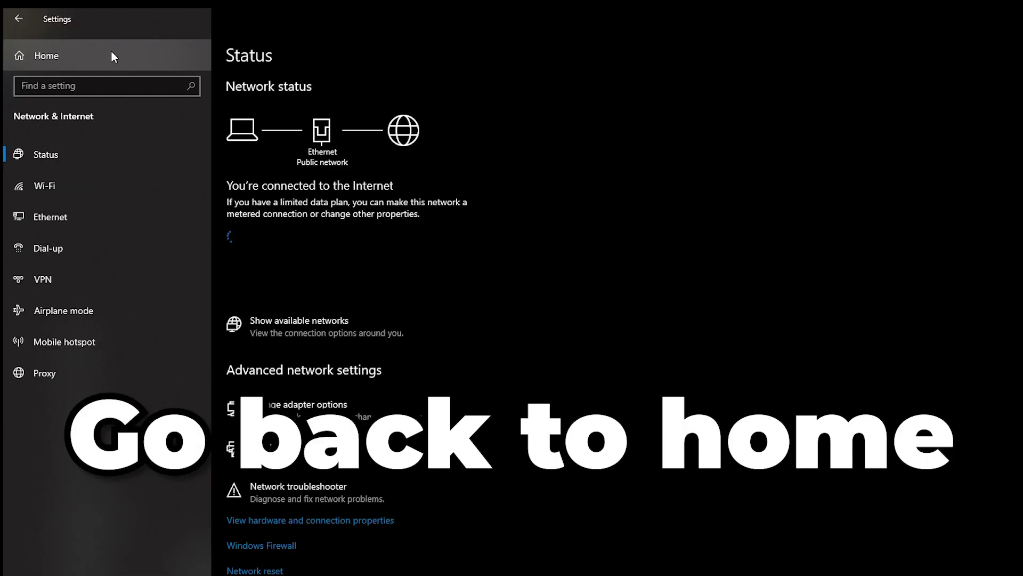
pyautogui.click(113, 56)
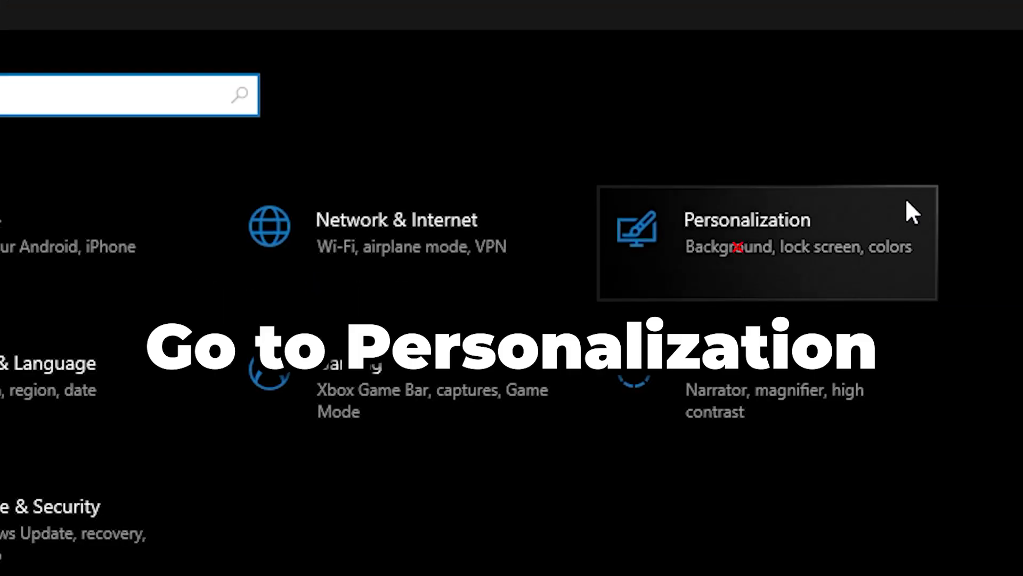
pyautogui.click(999, 231)
pyautogui.click(82, 145)
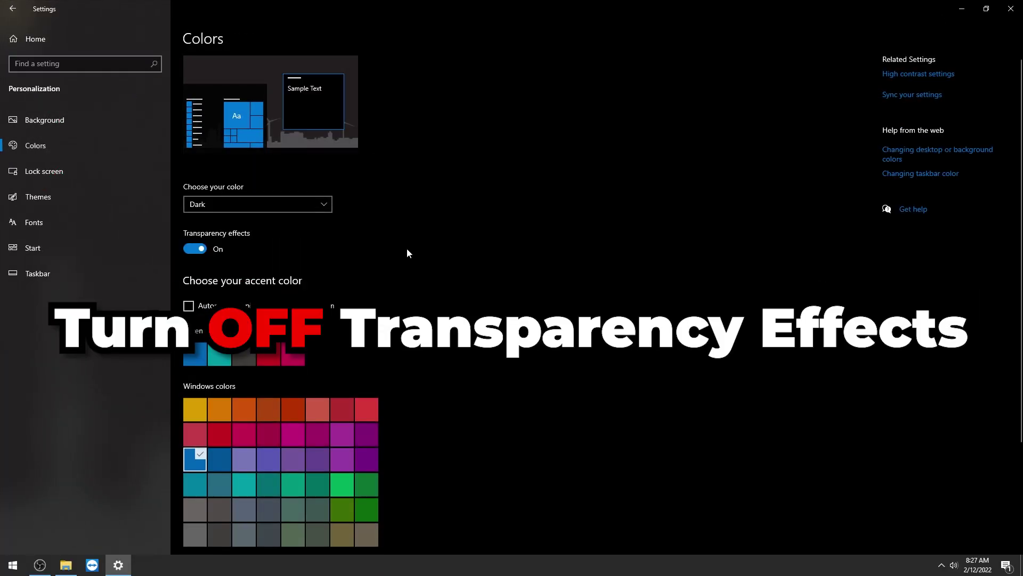
pyautogui.click(194, 249)
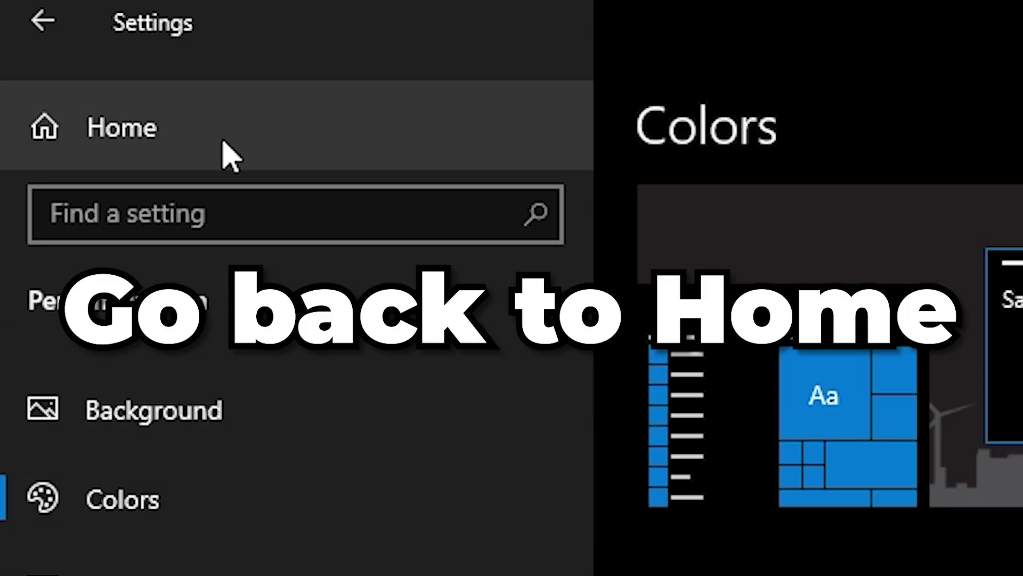
pyautogui.click(66, 44)
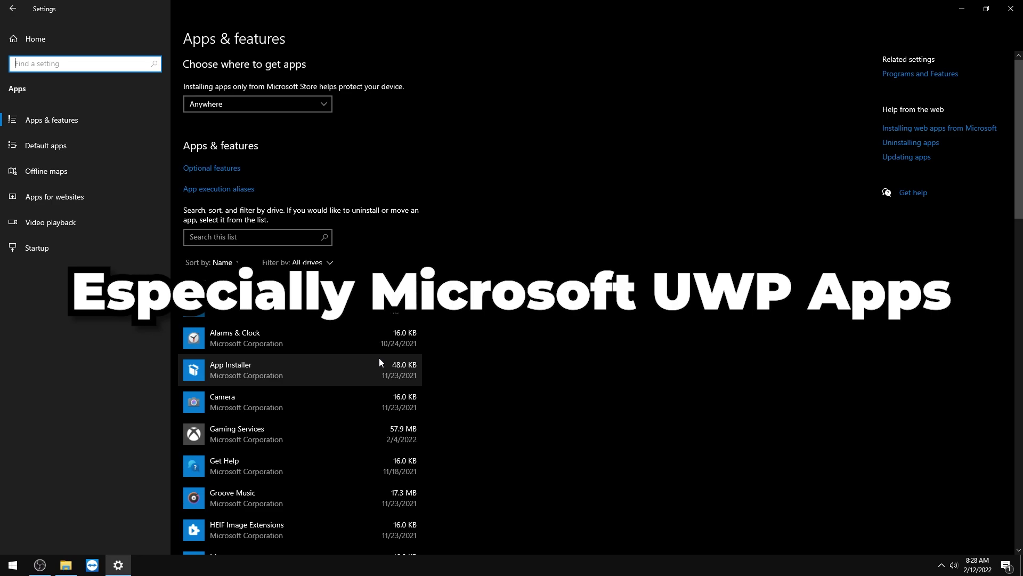
# Step: Uninstall Groove Music from Apps & features
pyautogui.click(333, 349)
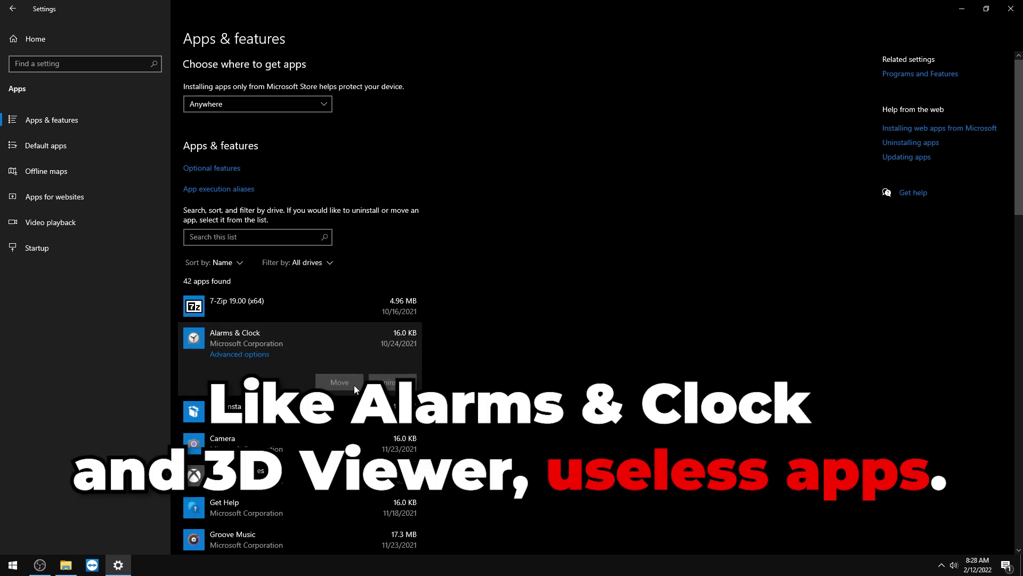
pyautogui.click(346, 469)
pyautogui.scroll(-5, 347, 458)
pyautogui.click(346, 207)
pyautogui.scroll(3, 423, 266)
pyautogui.click(419, 327)
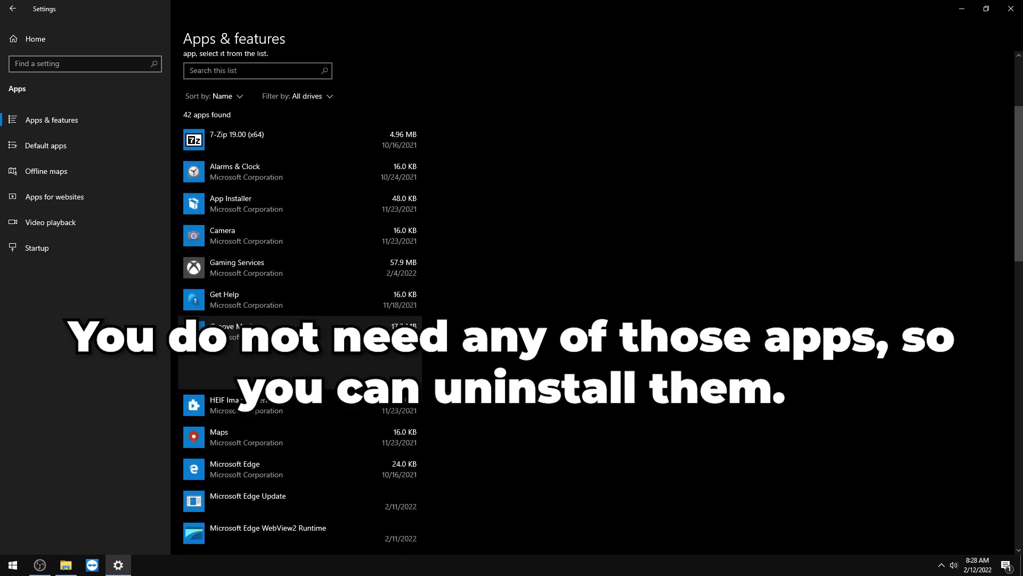
pyautogui.click(407, 375)
pyautogui.click(445, 352)
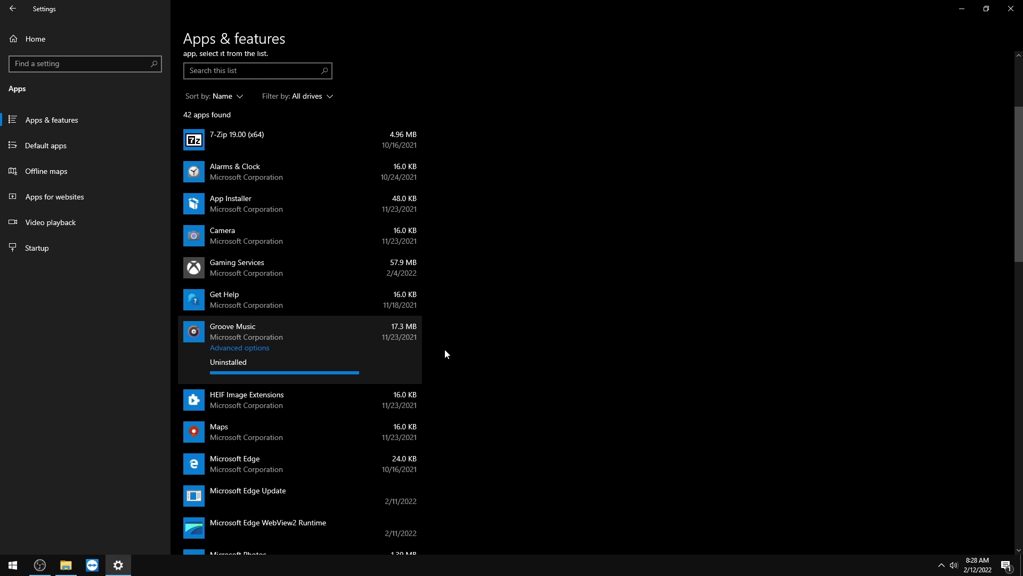
# Step: Browse the installed apps, checking the Visual C++ runtimes and NVIDIA graphics driver entries
pyautogui.scroll(-15, 445, 354)
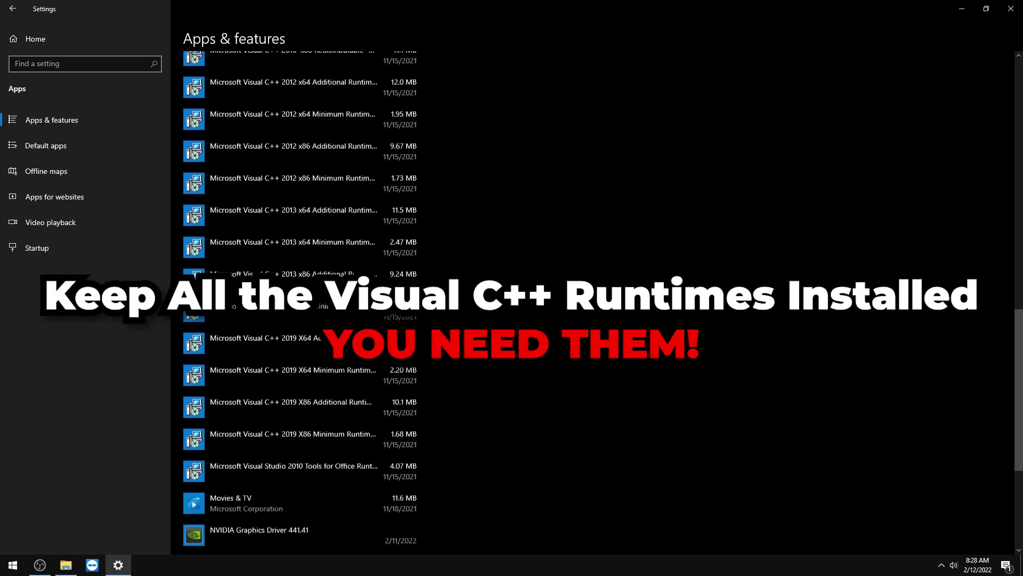
pyautogui.scroll(6, 344, 444)
pyautogui.click(298, 258)
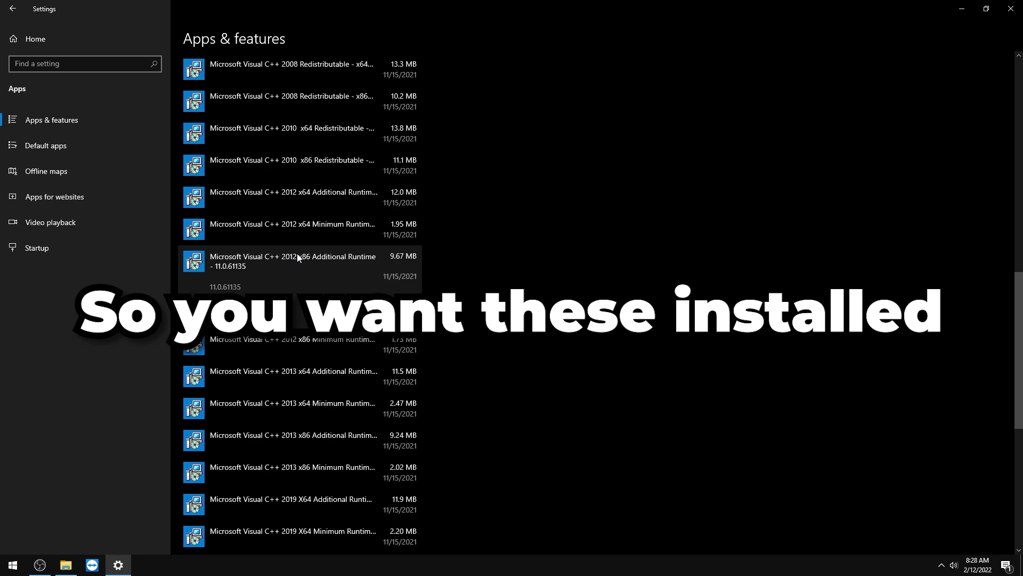
pyautogui.scroll(-8, 320, 282)
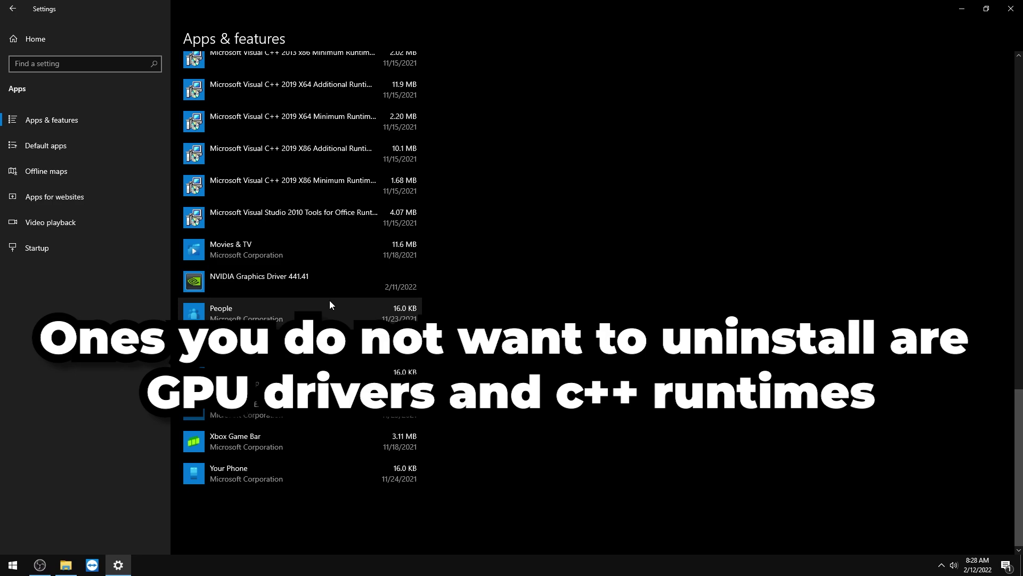
pyautogui.click(270, 283)
pyautogui.click(300, 142)
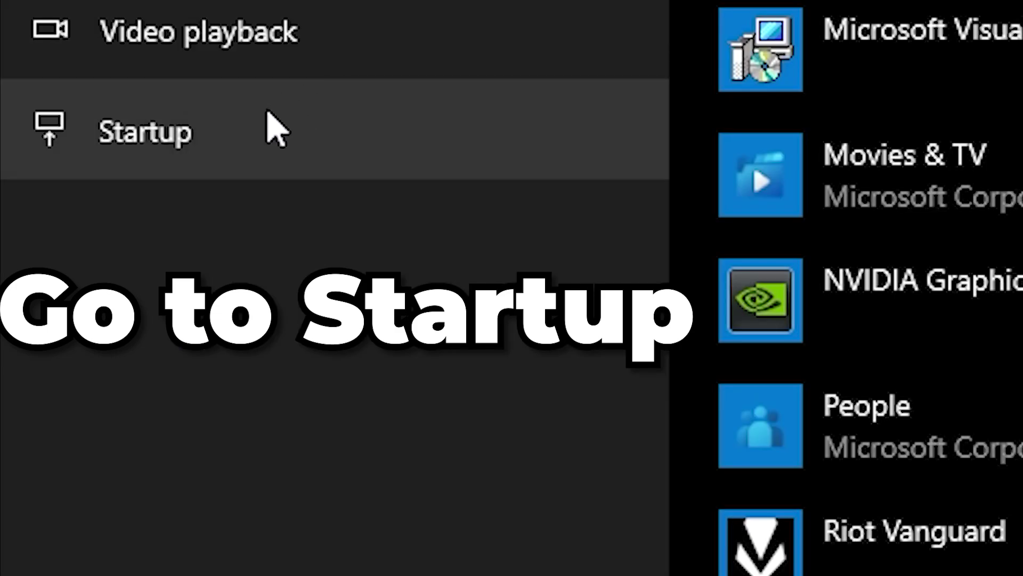
# Step: Switch off the Windows Security and Vanguard tray notification startup apps
pyautogui.click(66, 241)
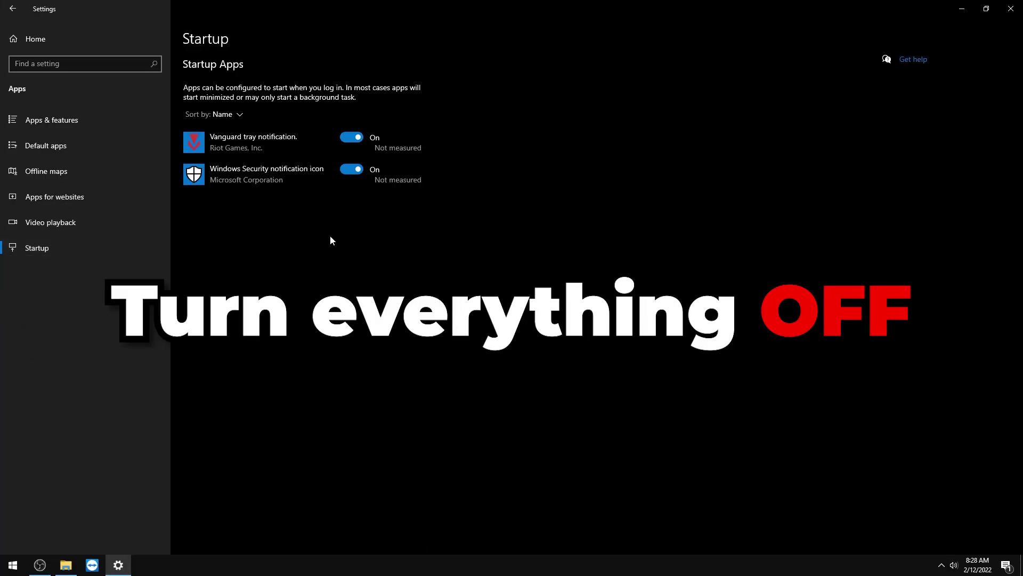
pyautogui.click(352, 169)
pyautogui.click(353, 138)
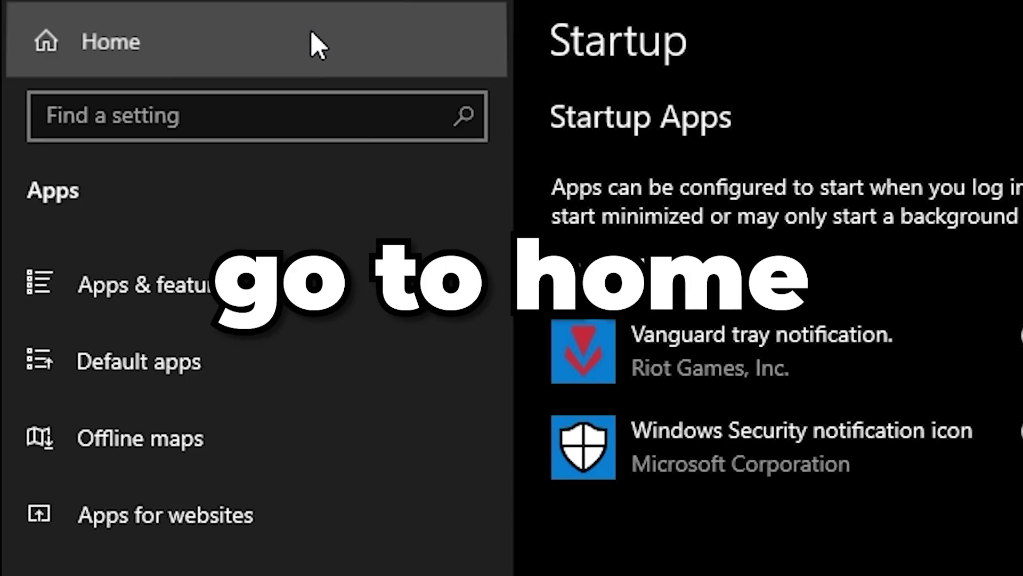
pyautogui.click(319, 45)
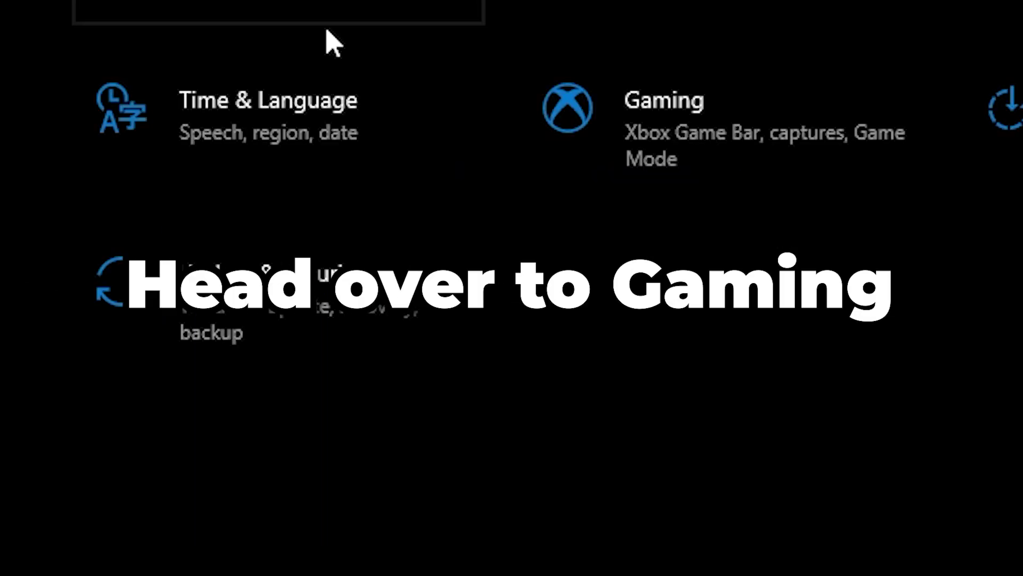
# Step: Turn off Xbox Game Bar, background recording while gaming, and game audio recording
pyautogui.click(794, 202)
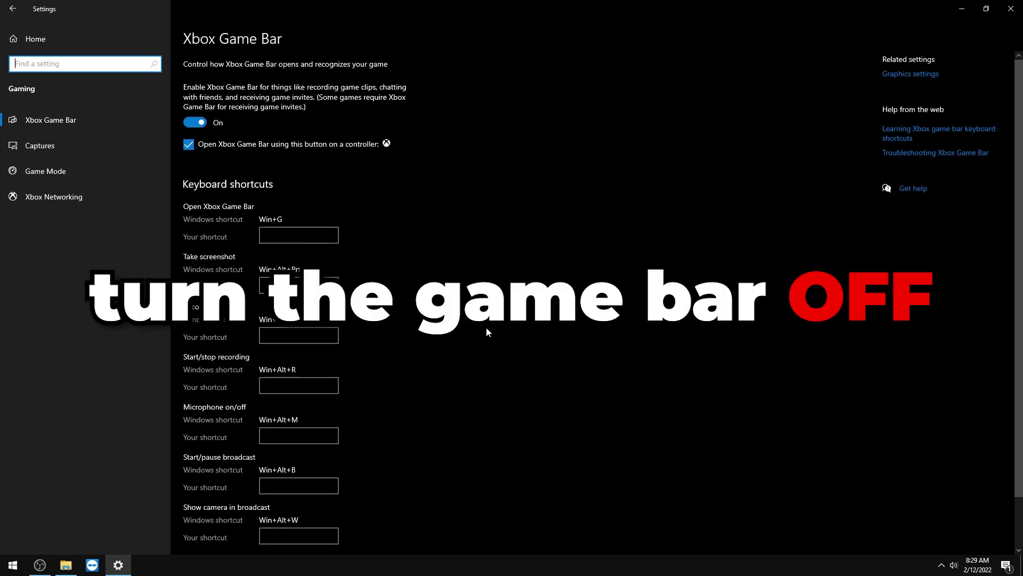
pyautogui.click(198, 125)
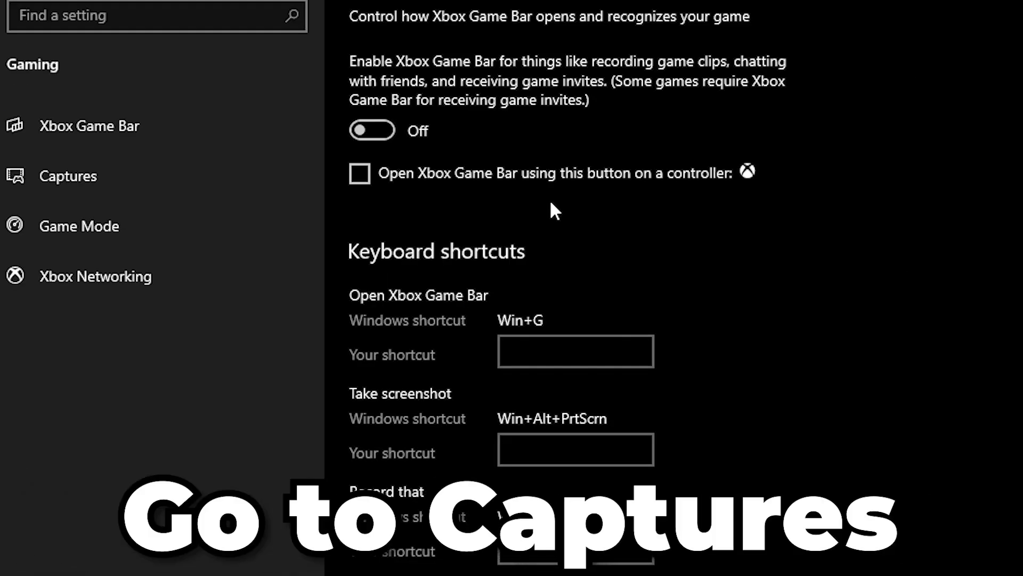
pyautogui.click(192, 172)
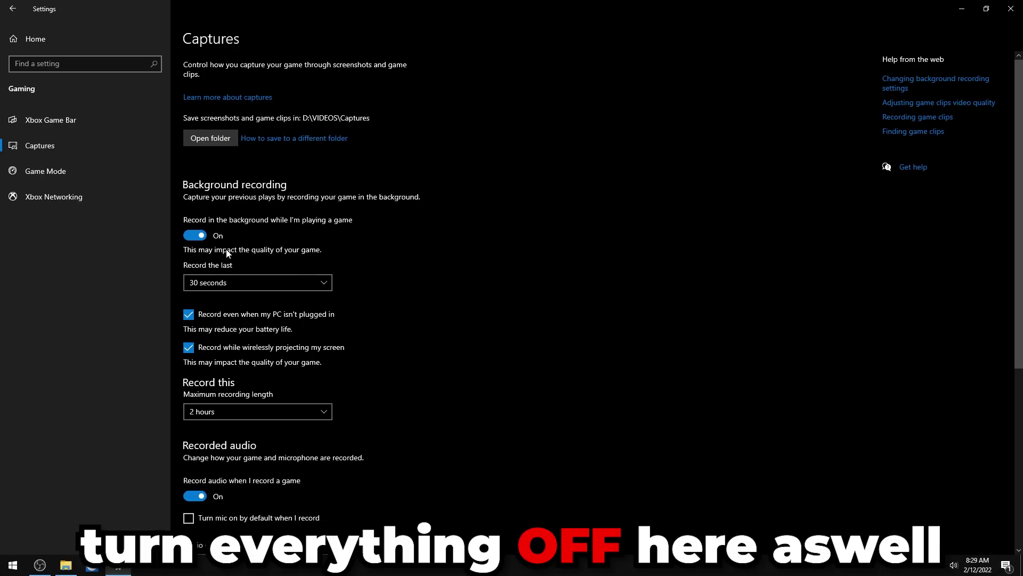
pyautogui.click(195, 235)
pyautogui.click(195, 384)
# Step: Switch Game Mode on and return to the Settings home page
pyautogui.scroll(-1, 224, 405)
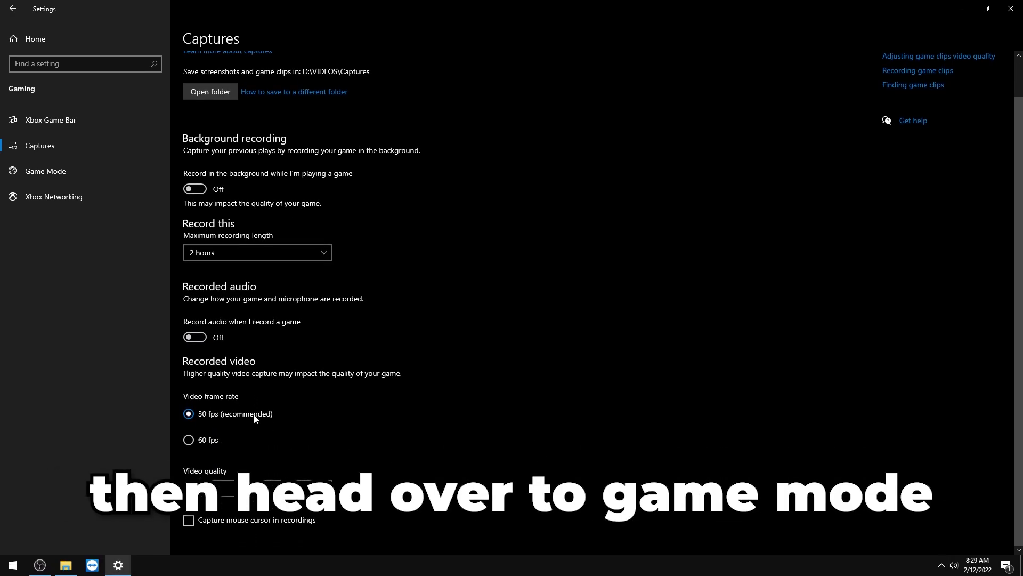
pyautogui.click(55, 170)
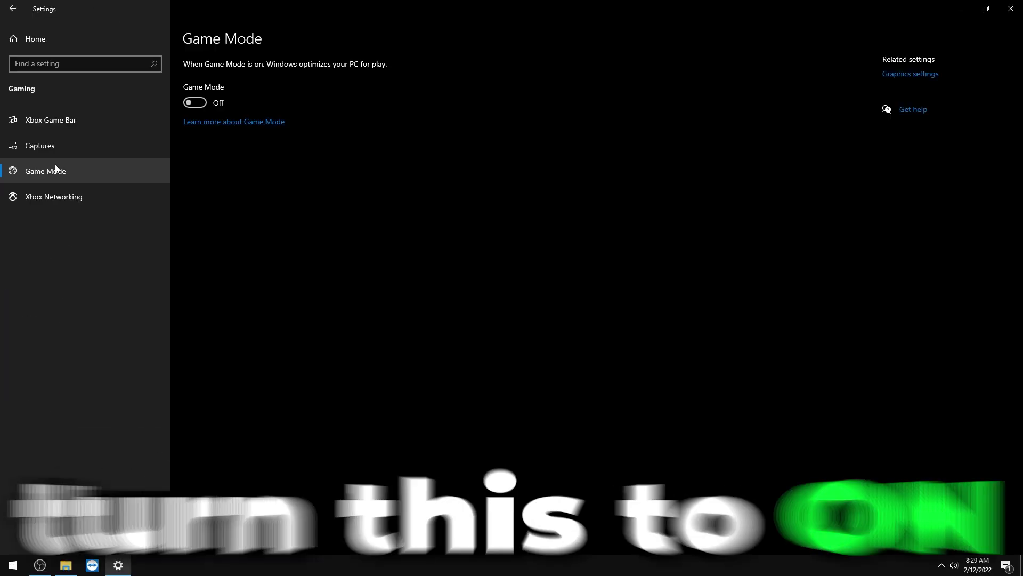
pyautogui.click(197, 102)
pyautogui.click(101, 34)
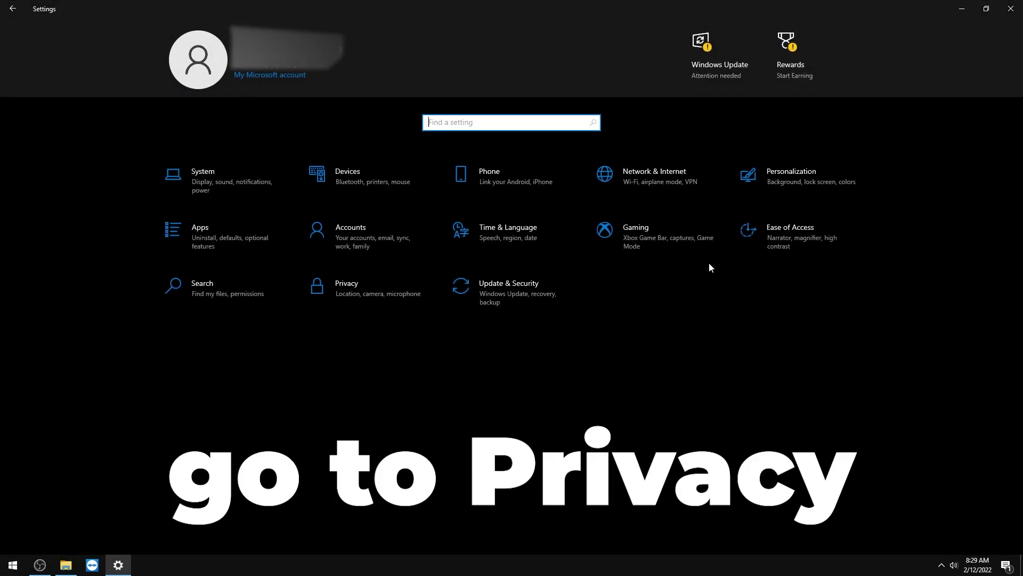
# Step: In Privacy, turn off advertising ID, website language access, app launch tracking and suggested content
pyautogui.click(344, 287)
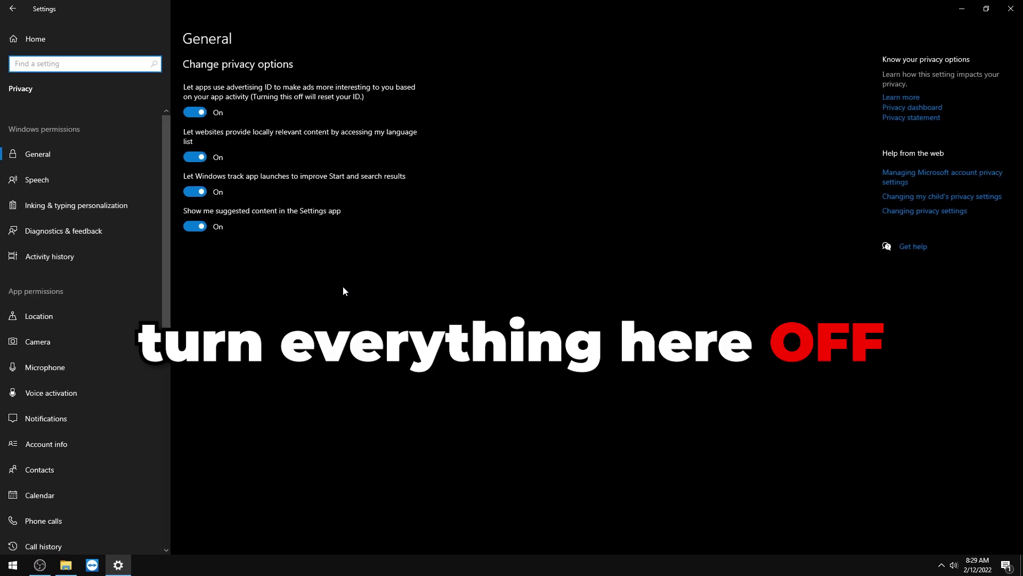
pyautogui.click(200, 114)
pyautogui.click(195, 157)
pyautogui.click(195, 191)
pyautogui.click(197, 228)
# Step: Turn off online speech recognition, inking and typing personalization, and tailored experiences; set diagnostic data to Required
pyautogui.click(89, 171)
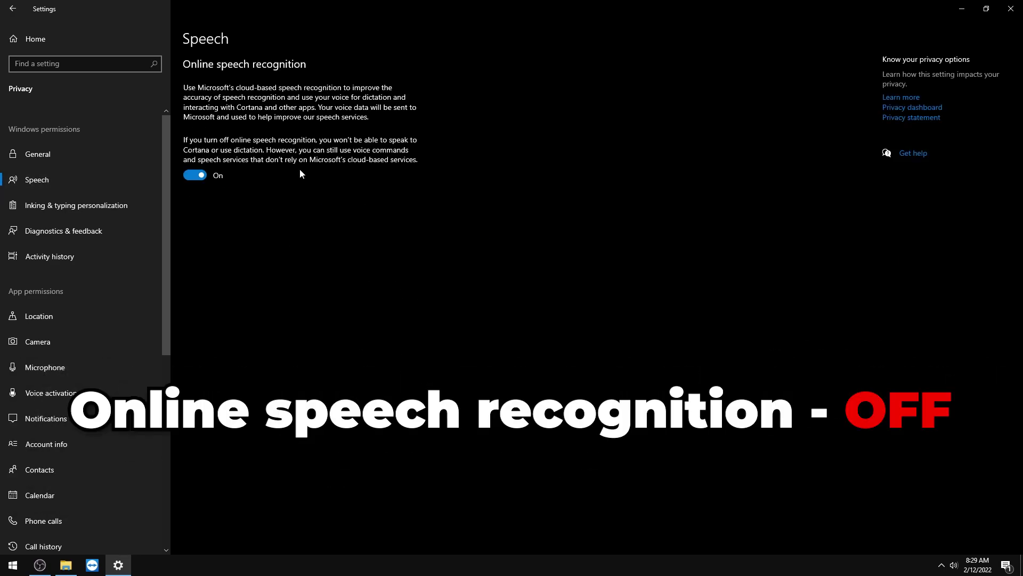
pyautogui.click(195, 173)
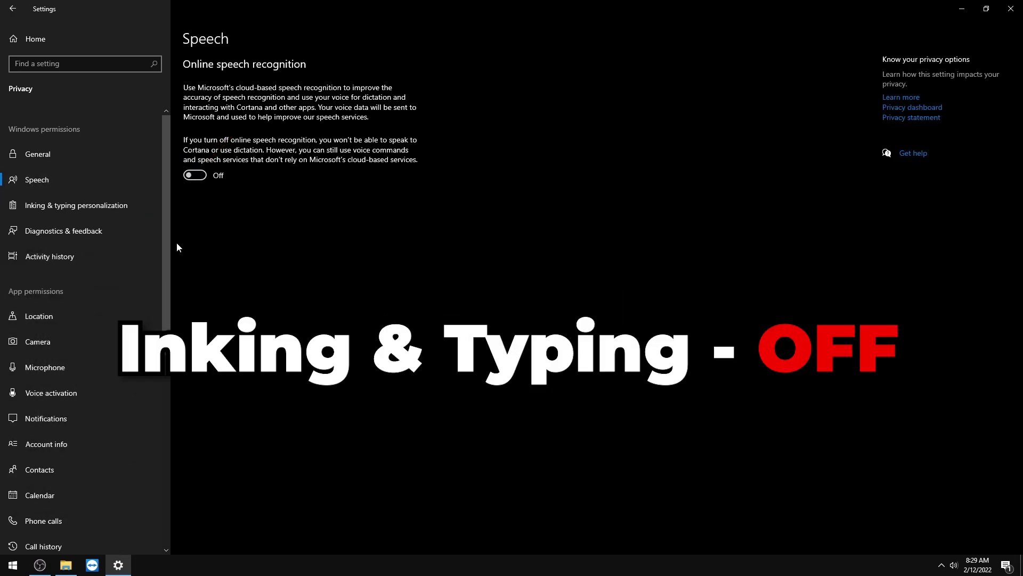
pyautogui.click(77, 206)
pyautogui.click(195, 155)
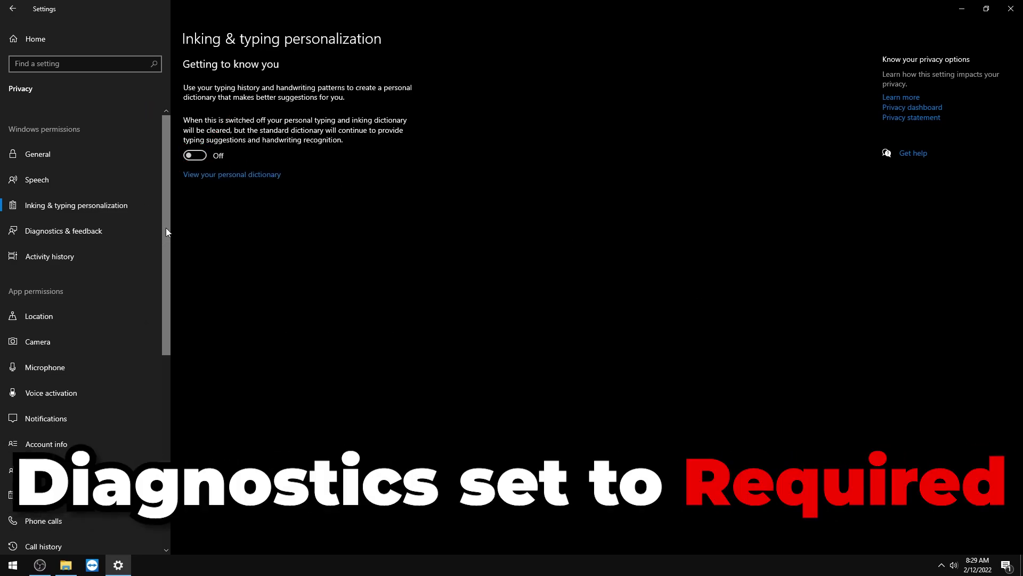
pyautogui.click(122, 234)
pyautogui.click(189, 154)
pyautogui.click(195, 437)
# Step: Turn off device location access, review camera and microphone, and stop apps using voice activation
pyautogui.click(44, 320)
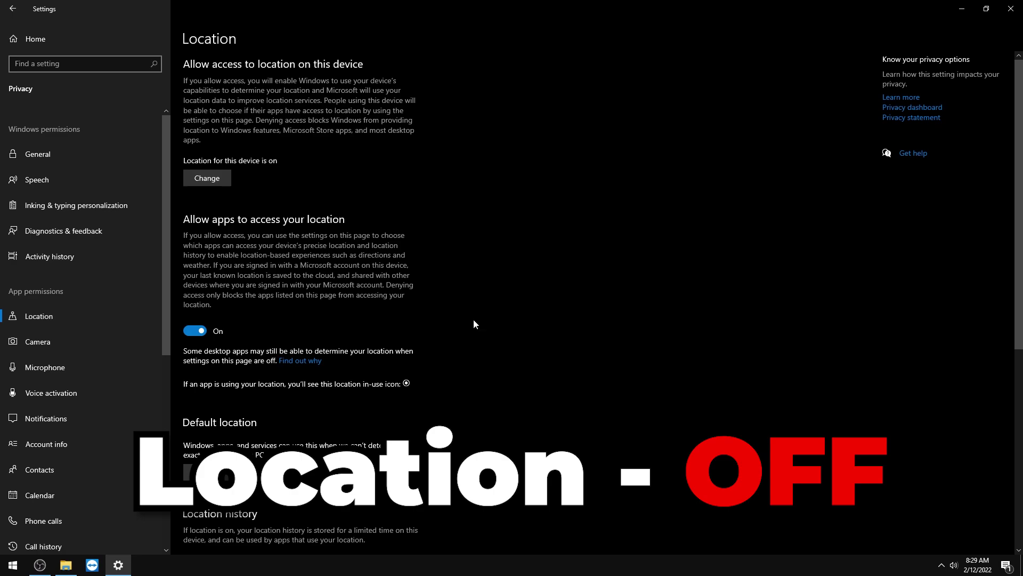
pyautogui.click(206, 178)
pyautogui.click(160, 154)
pyautogui.click(93, 344)
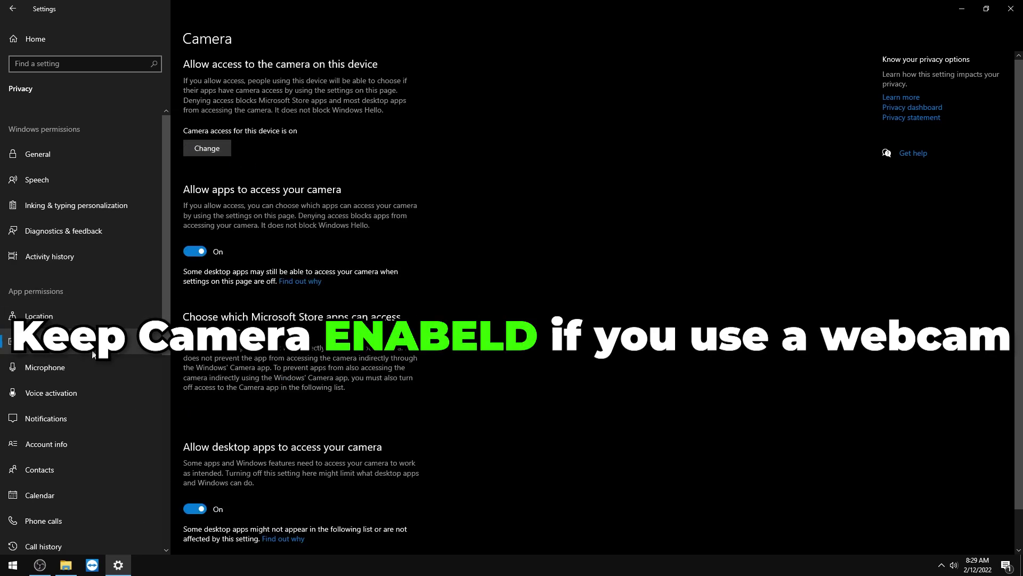
pyautogui.click(104, 365)
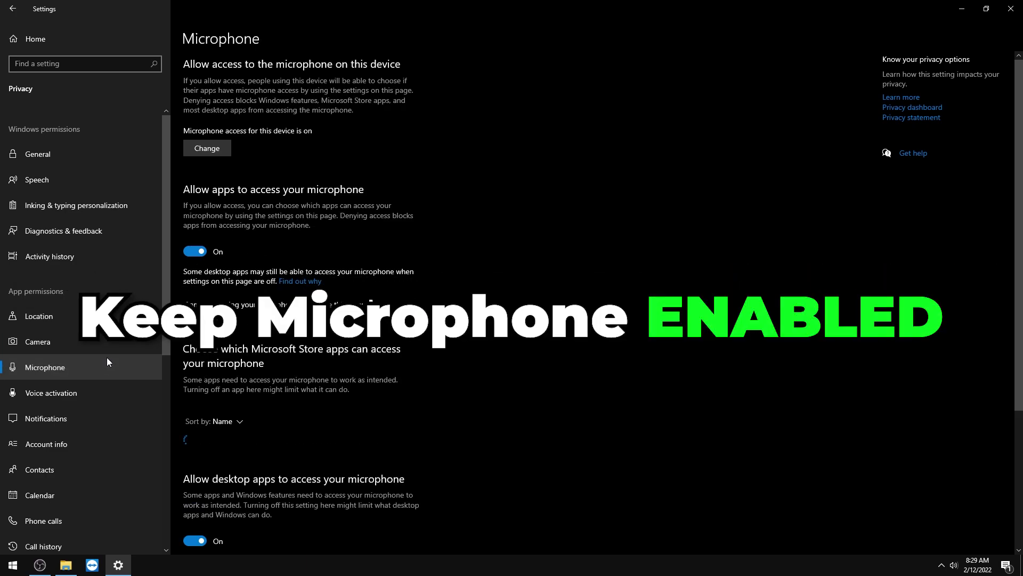
pyautogui.click(79, 393)
pyautogui.click(195, 217)
# Step: Turn off notification access for this device
pyautogui.scroll(-4, 106, 343)
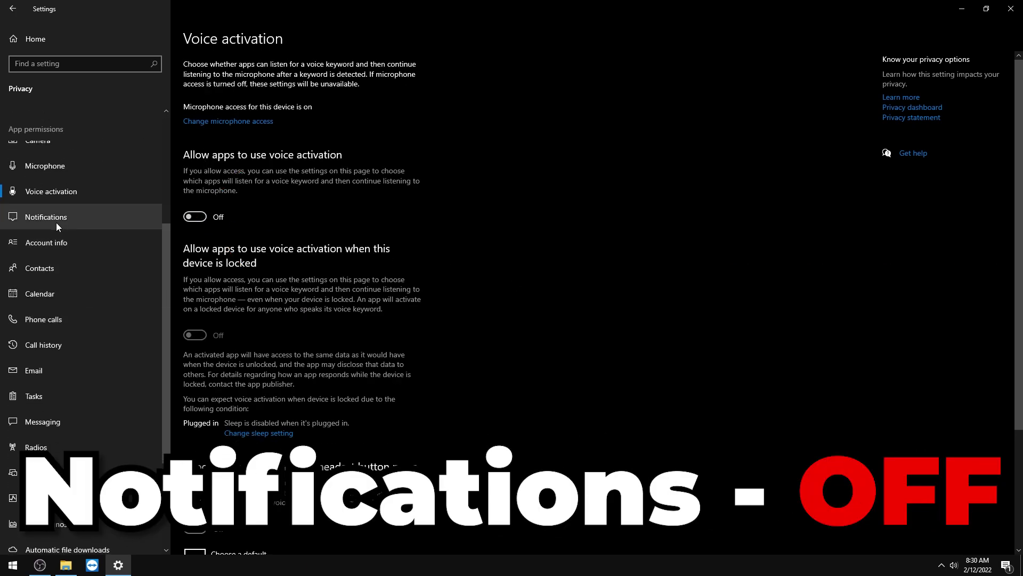
pyautogui.click(57, 218)
pyautogui.click(205, 137)
pyautogui.click(155, 104)
pyautogui.click(401, 210)
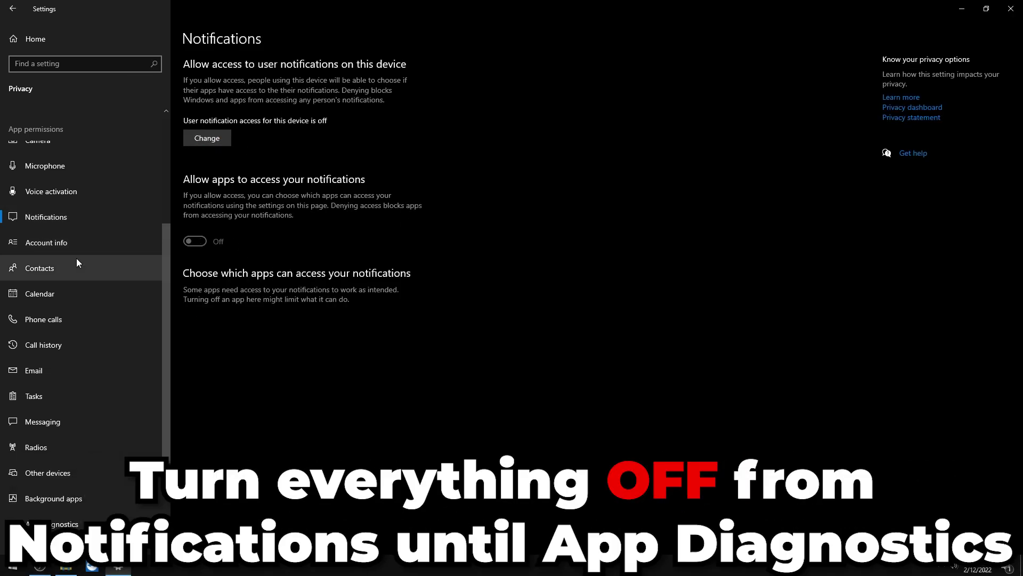
# Step: Stop apps communicating with unpaired devices and turn off app diagnostic access for this device
pyautogui.scroll(-2, 75, 490)
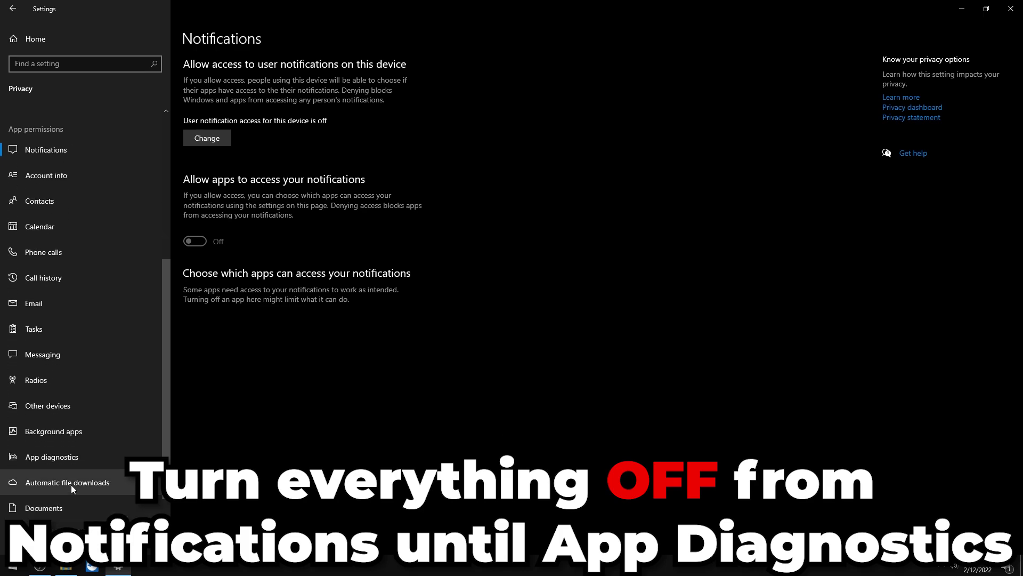
pyautogui.click(79, 431)
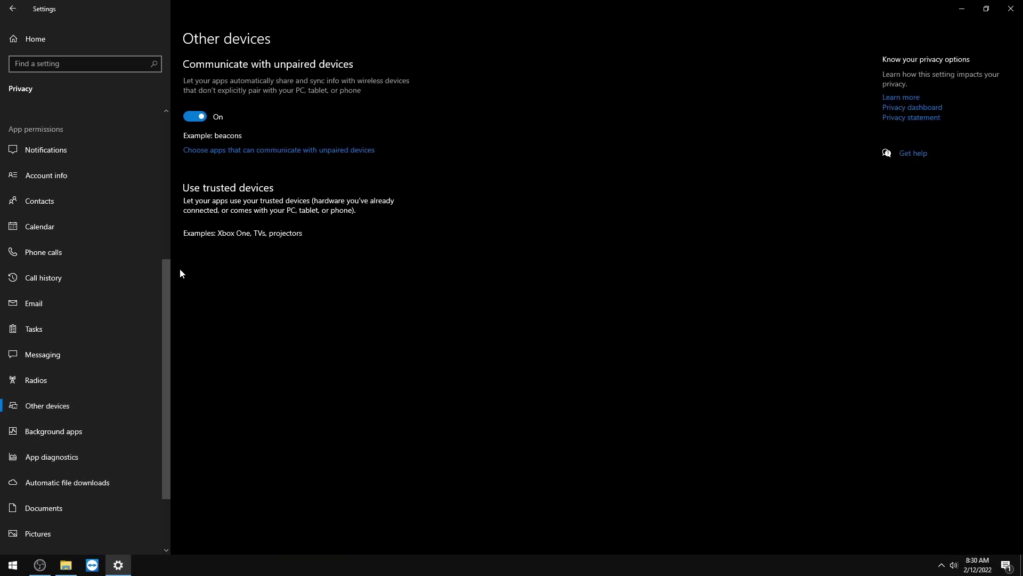
pyautogui.click(198, 113)
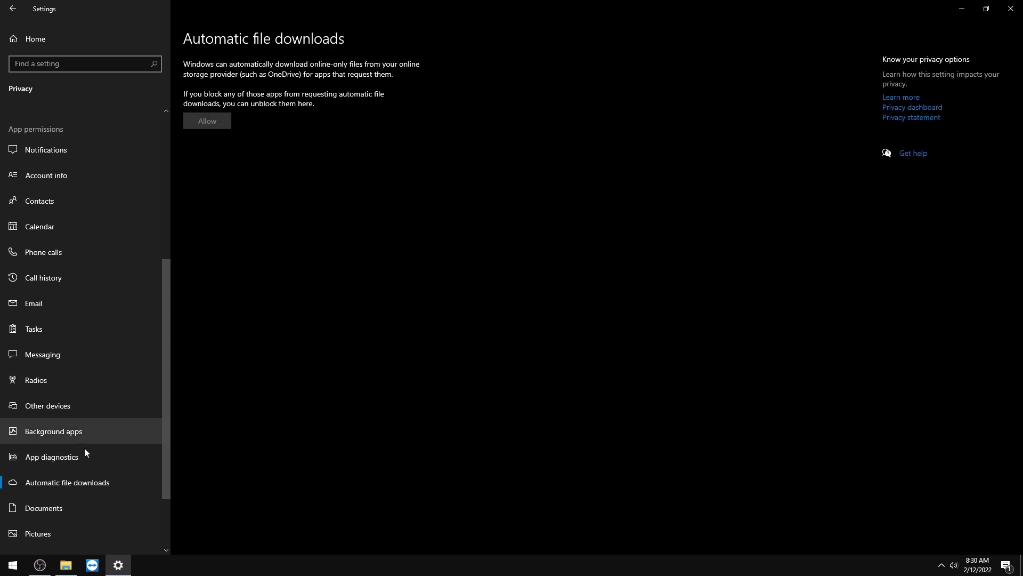
pyautogui.click(84, 452)
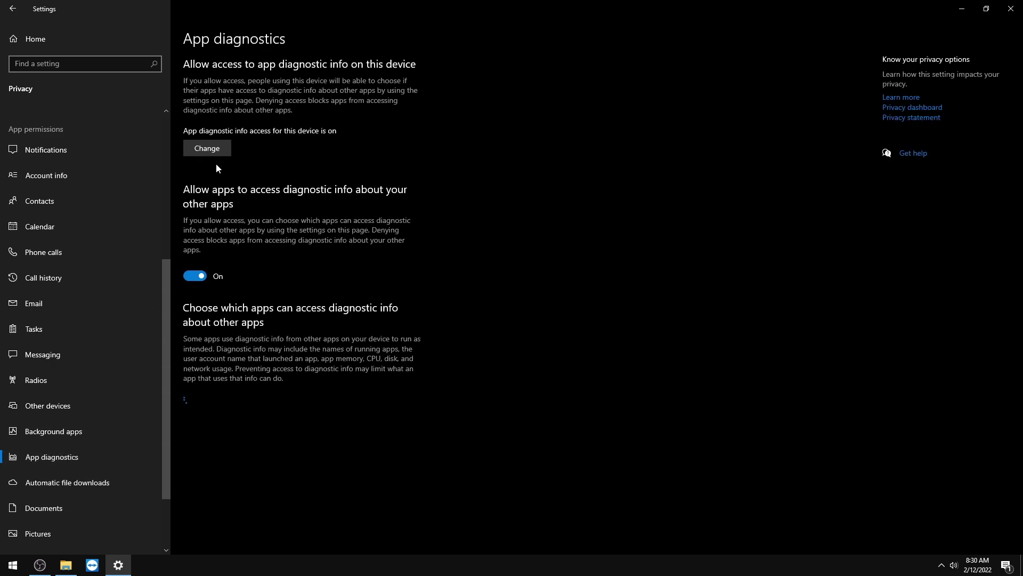
pyautogui.click(201, 145)
pyautogui.click(155, 113)
# Step: Turn off access to the documents and pictures libraries
pyautogui.scroll(-2, 122, 381)
pyautogui.click(110, 416)
pyautogui.click(160, 130)
pyautogui.click(239, 337)
pyautogui.click(37, 446)
pyautogui.click(210, 162)
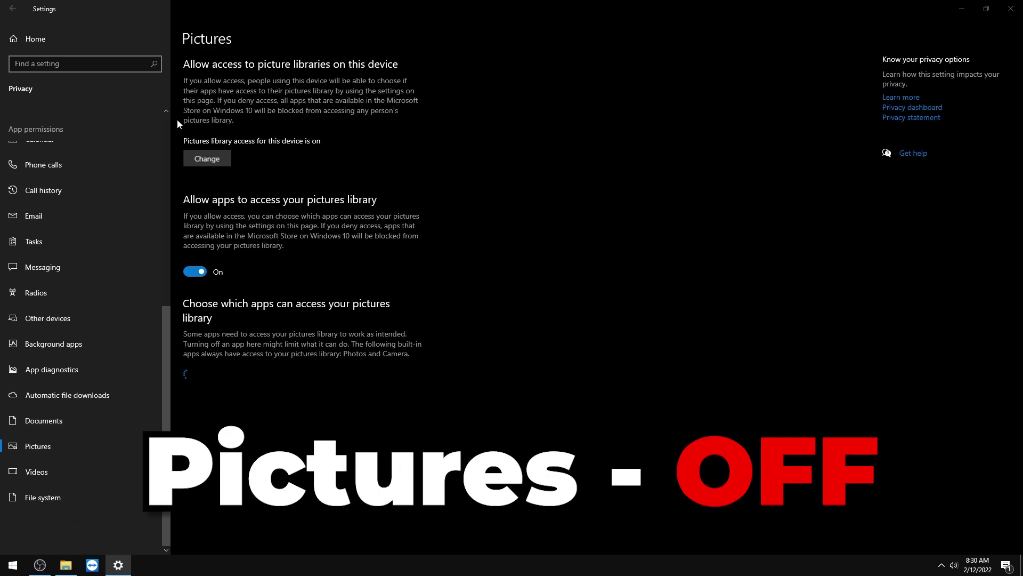
pyautogui.click(160, 130)
# Step: Check the videos page and turn off file system access for this device
pyautogui.click(38, 472)
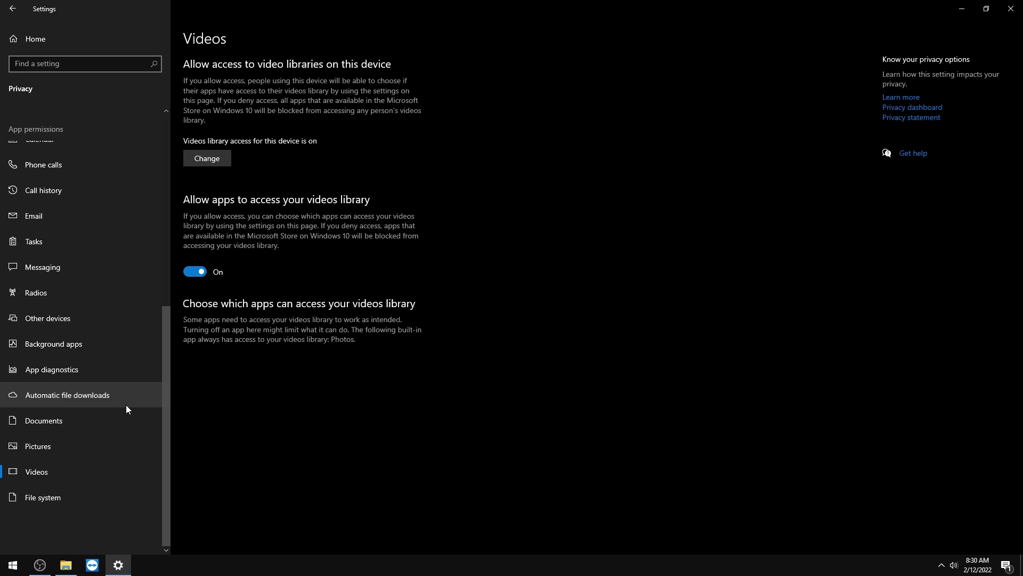
pyautogui.click(43, 497)
pyautogui.click(207, 148)
pyautogui.click(159, 114)
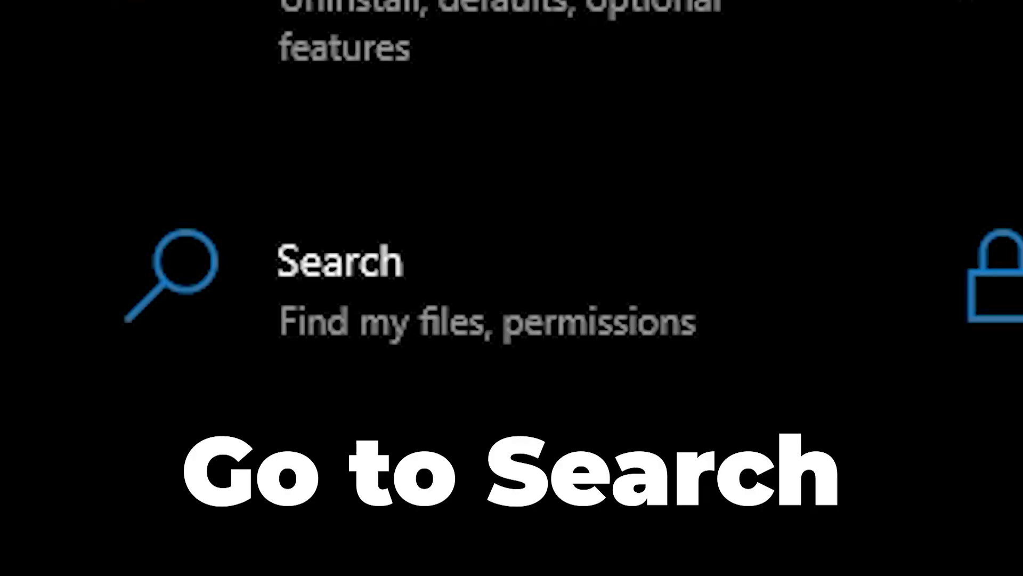
# Step: Set SafeSearch to Off and disable Microsoft account cloud search and device search history
pyautogui.click(589, 337)
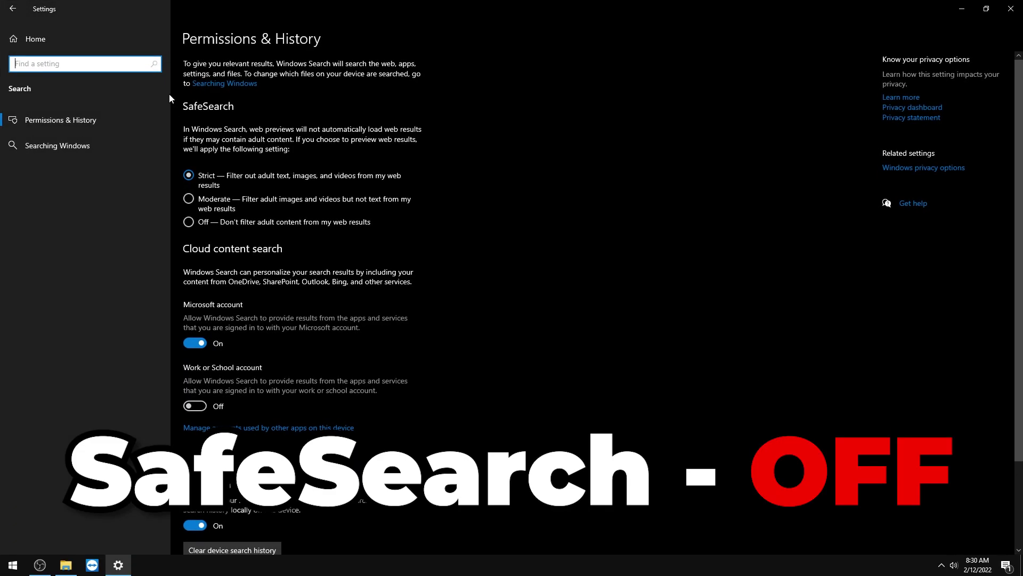
pyautogui.click(189, 222)
pyautogui.click(195, 343)
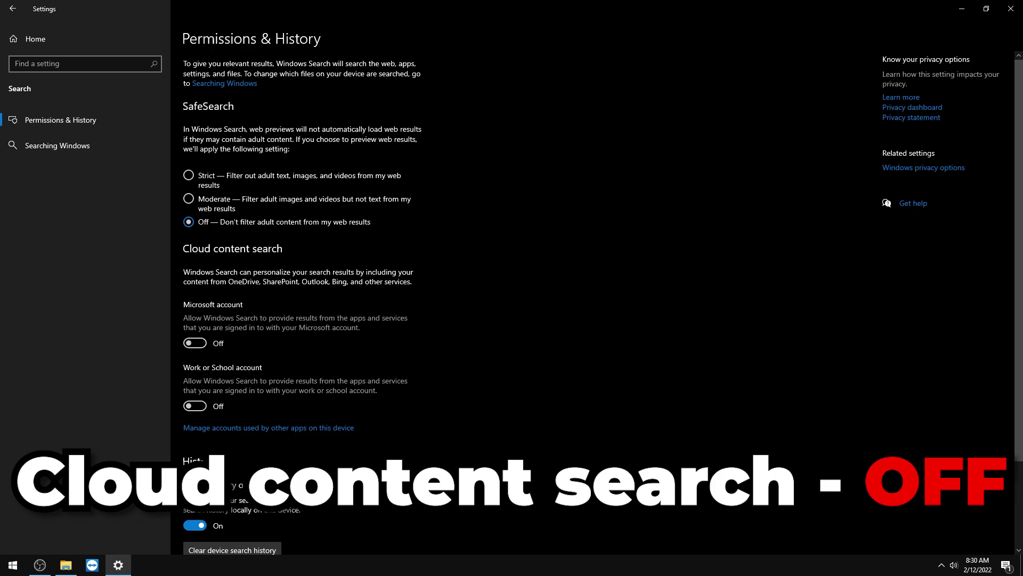
pyautogui.scroll(-3, 374, 320)
pyautogui.click(195, 409)
pyautogui.scroll(2, 374, 430)
pyautogui.scroll(-3, 375, 435)
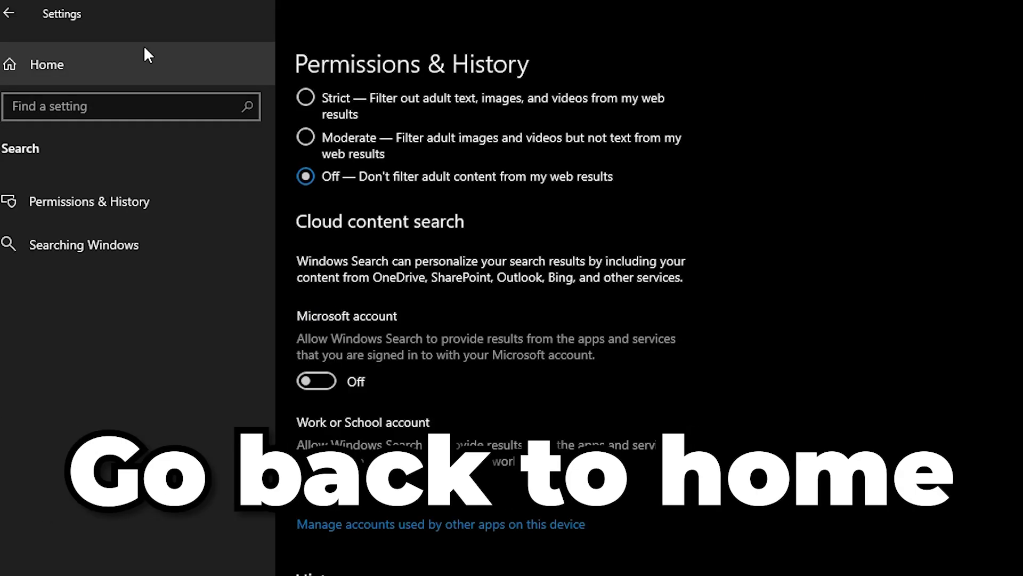
# Step: In Update & Security, turn off Delivery Optimization downloads from other PCs
pyautogui.click(145, 49)
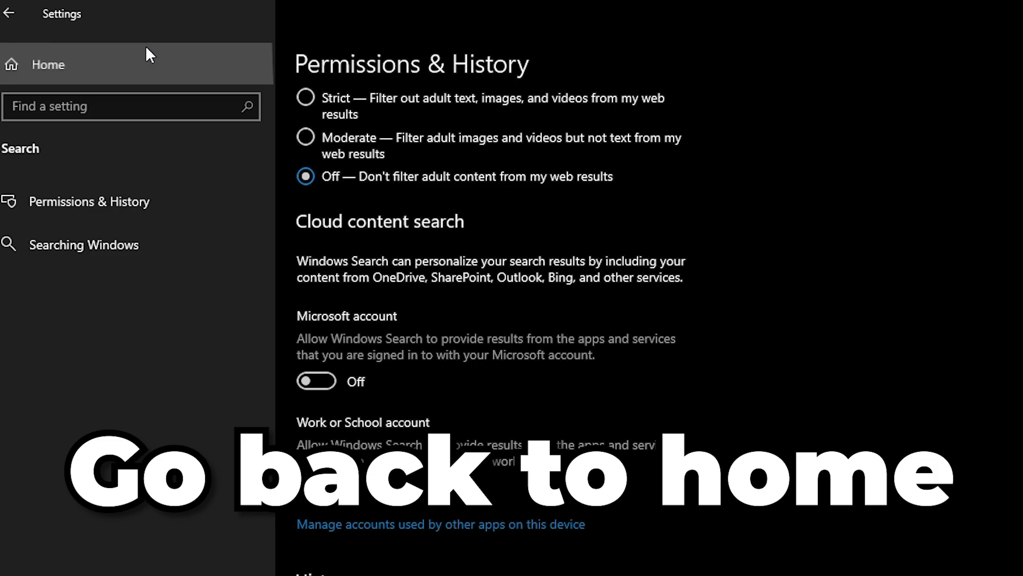
pyautogui.click(441, 298)
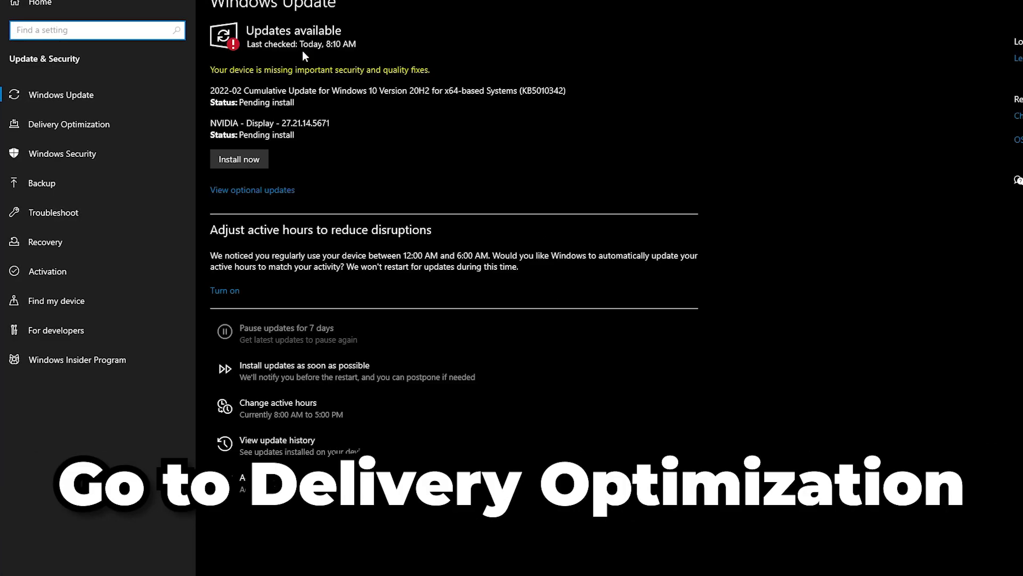
pyautogui.click(80, 130)
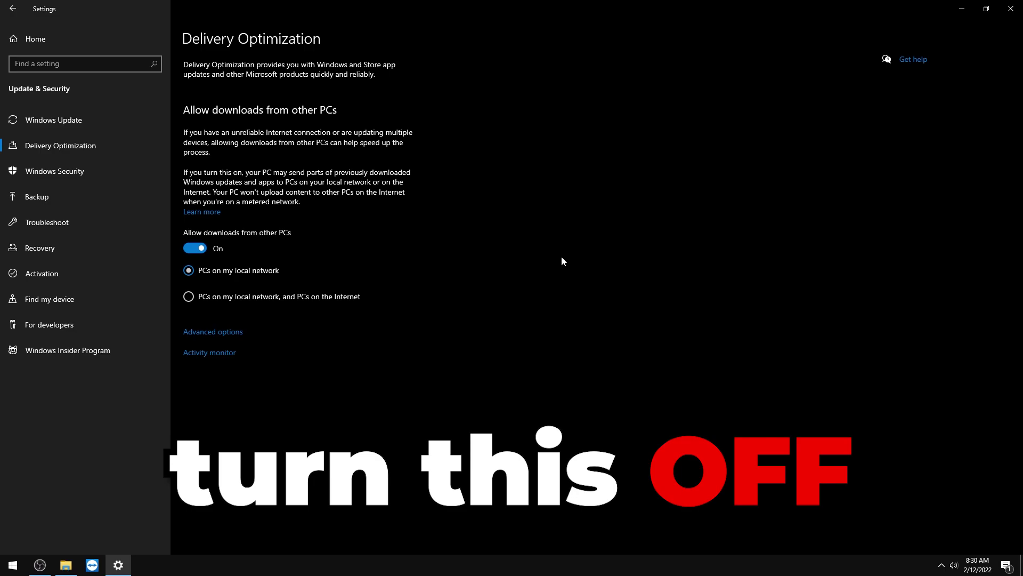
pyautogui.click(200, 253)
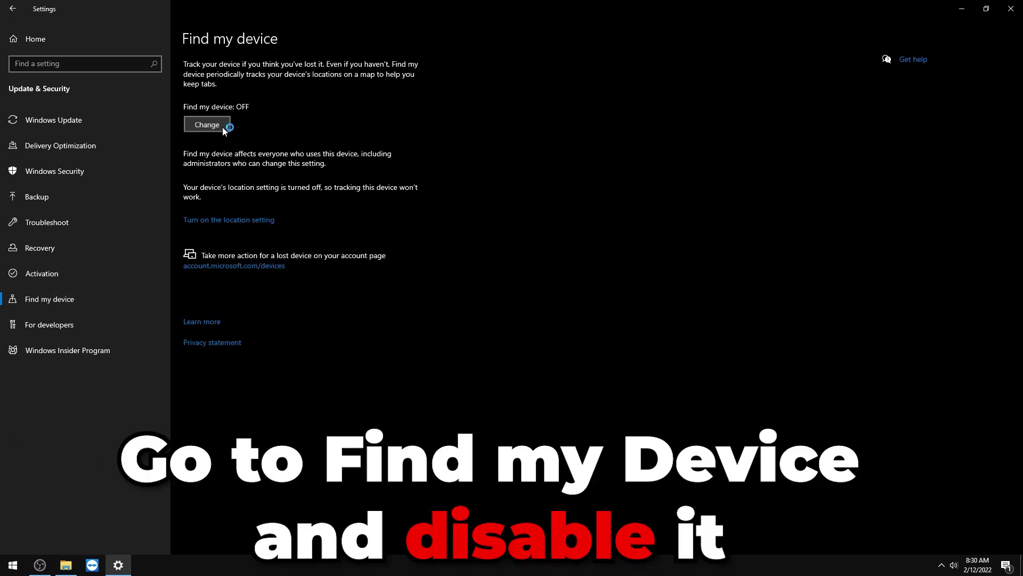
# Step: Switch Find my device off and bring up the Windows Security page
pyautogui.click(222, 127)
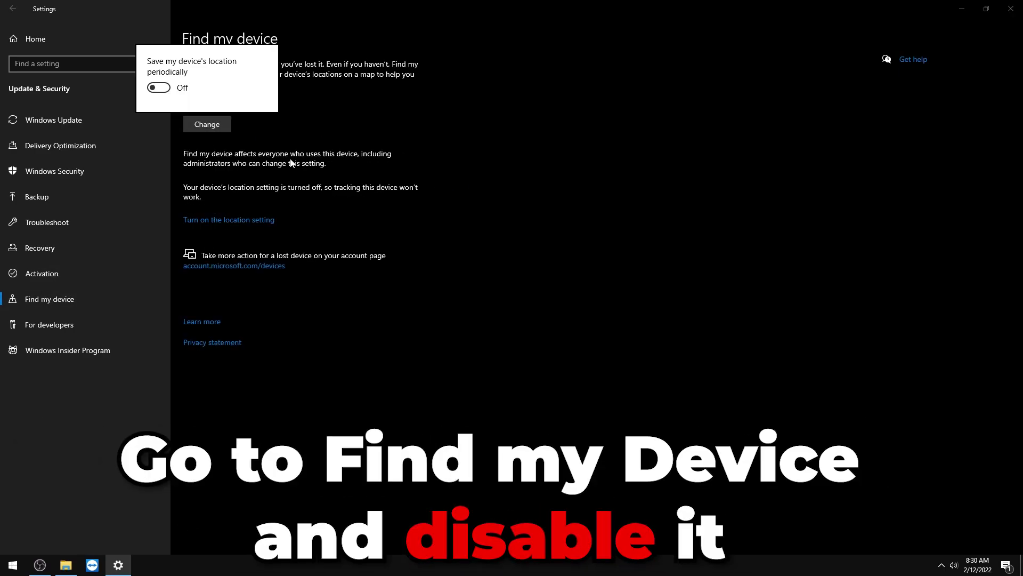
pyautogui.click(379, 210)
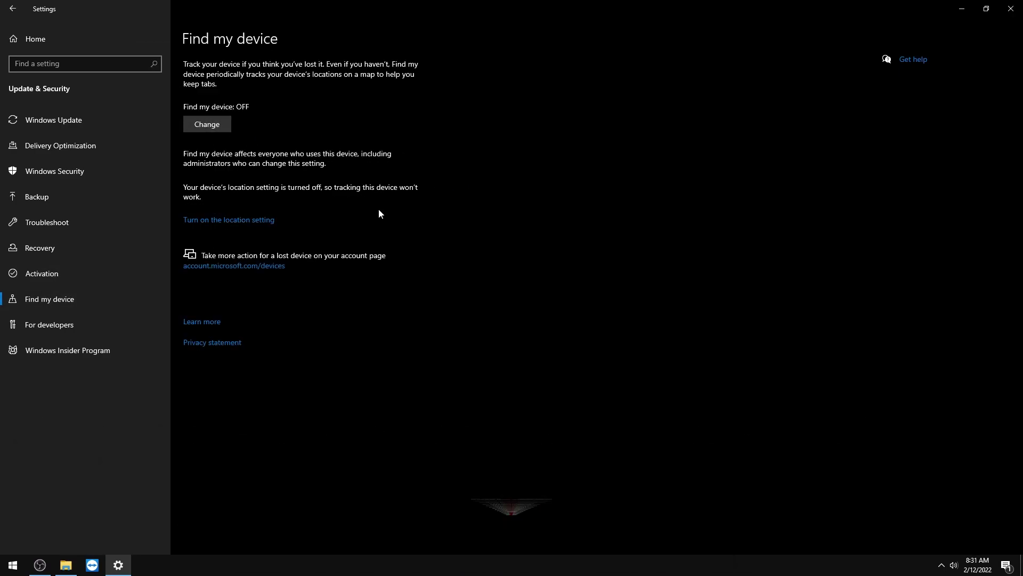
pyautogui.click(141, 172)
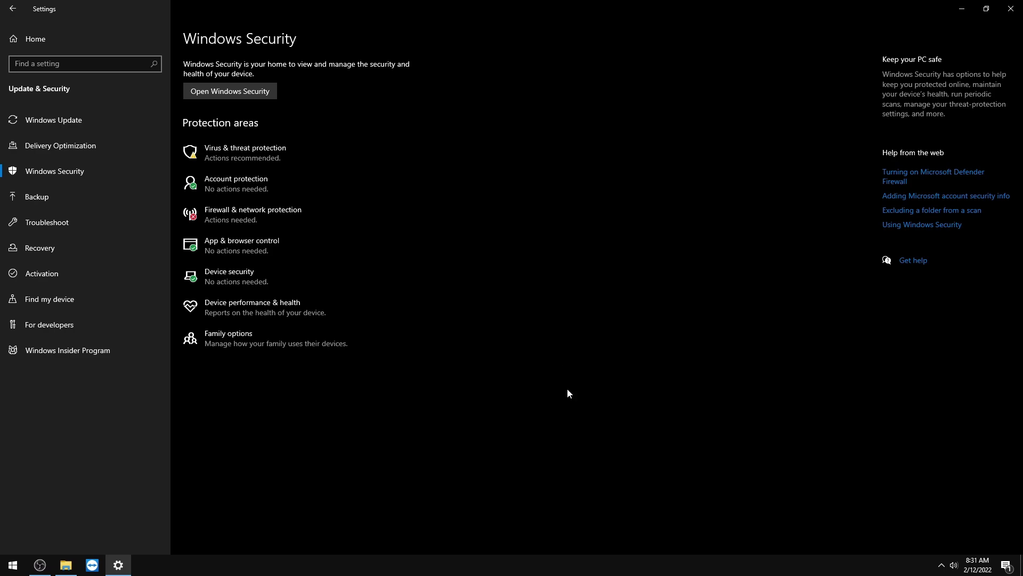
# Step: From VALORANT OPTIMIZATION FILES, open the 1. Disable Defender folder and launch Disable Defender
pyautogui.click(66, 565)
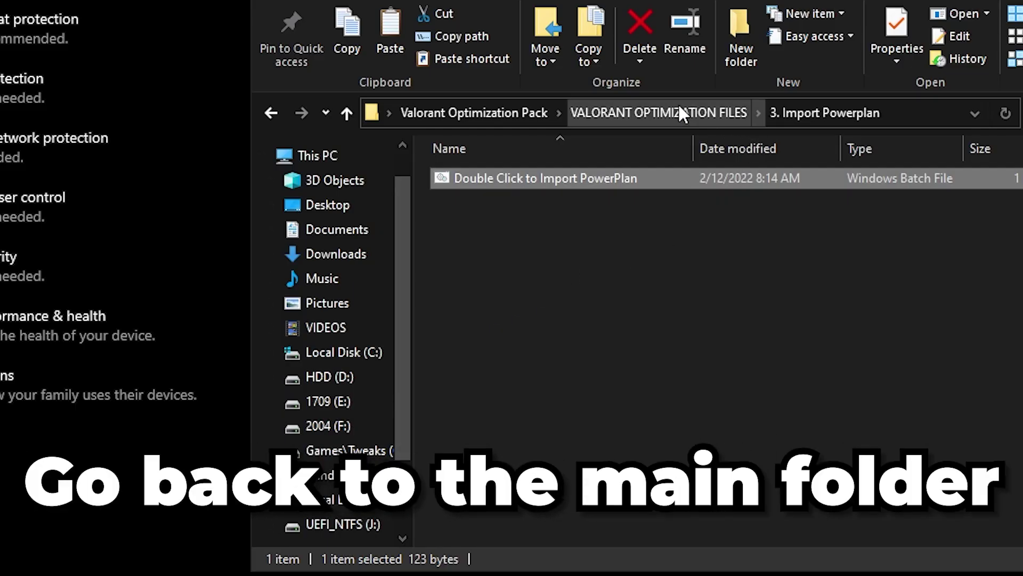
pyautogui.click(598, 196)
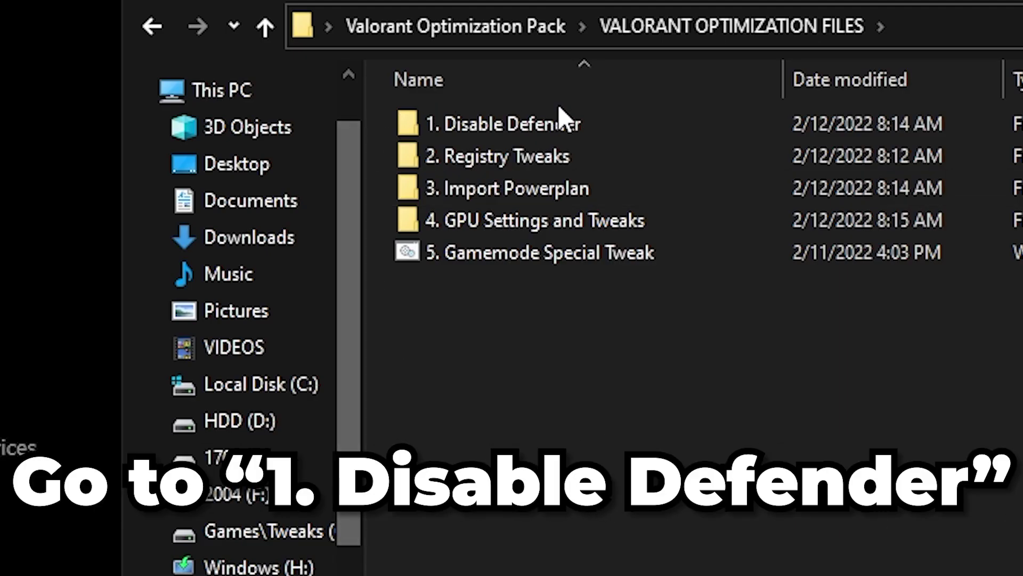
pyautogui.doubleClick(538, 136)
pyautogui.click(456, 131)
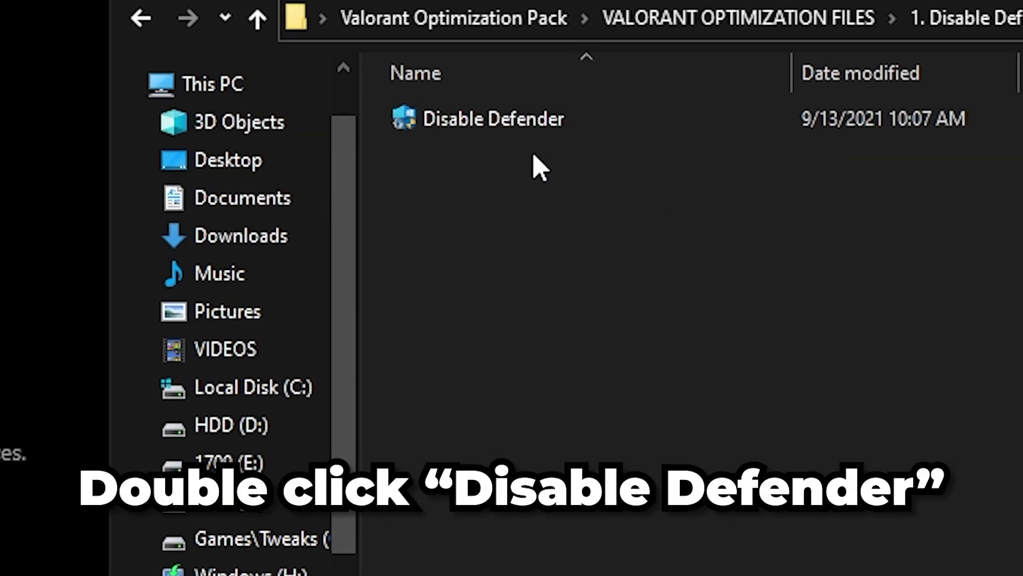
pyautogui.doubleClick(453, 128)
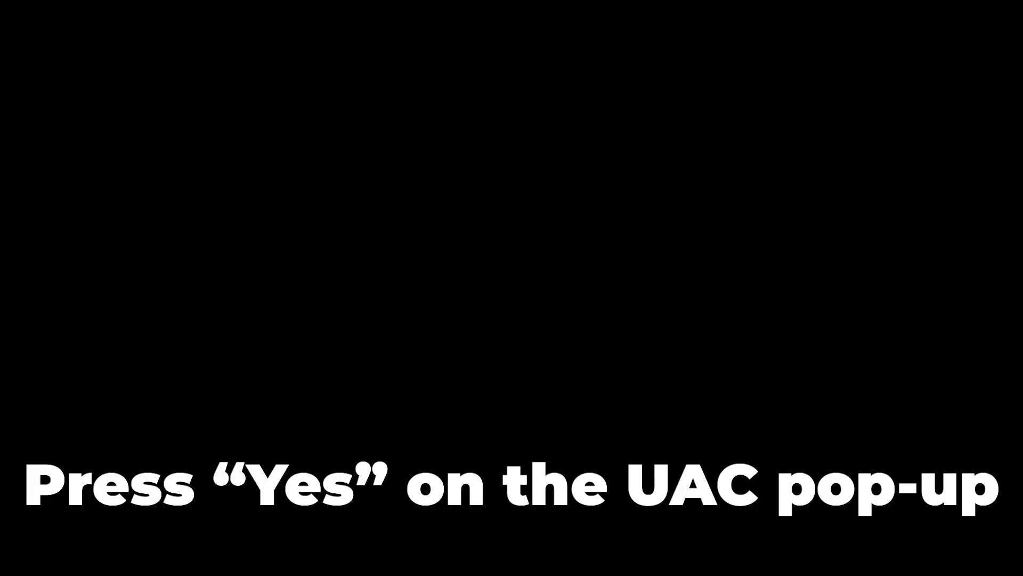
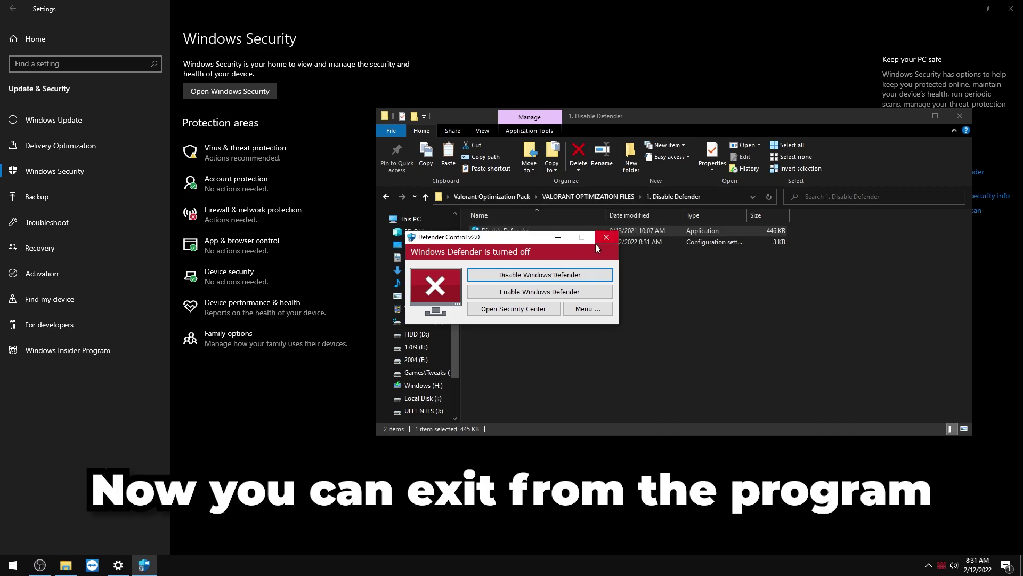
# Step: Close Defender Control and the Windows Settings window, going back to VALORANT OPTIMIZATION FILES
pyautogui.click(617, 231)
pyautogui.click(587, 196)
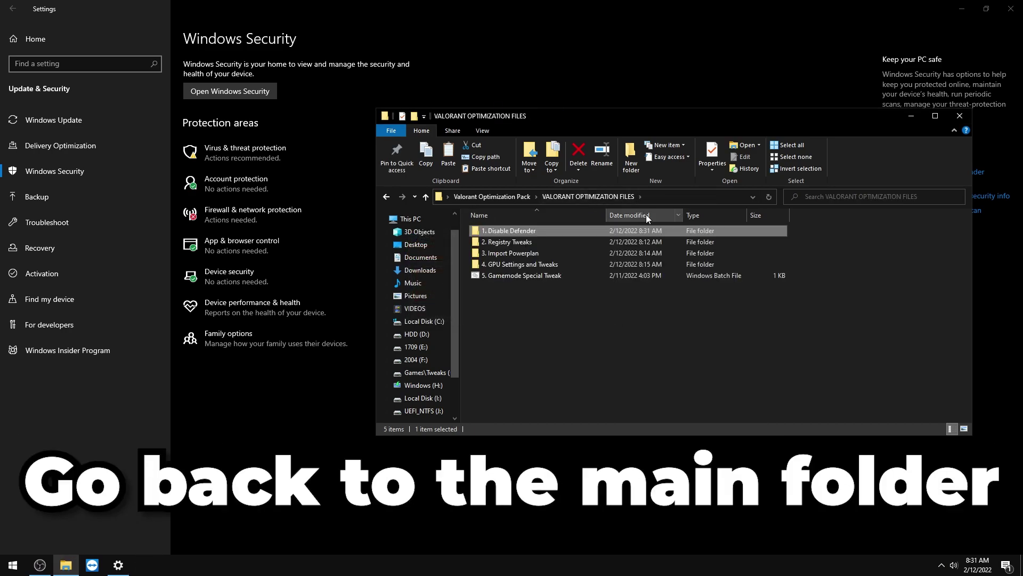
pyautogui.click(996, 298)
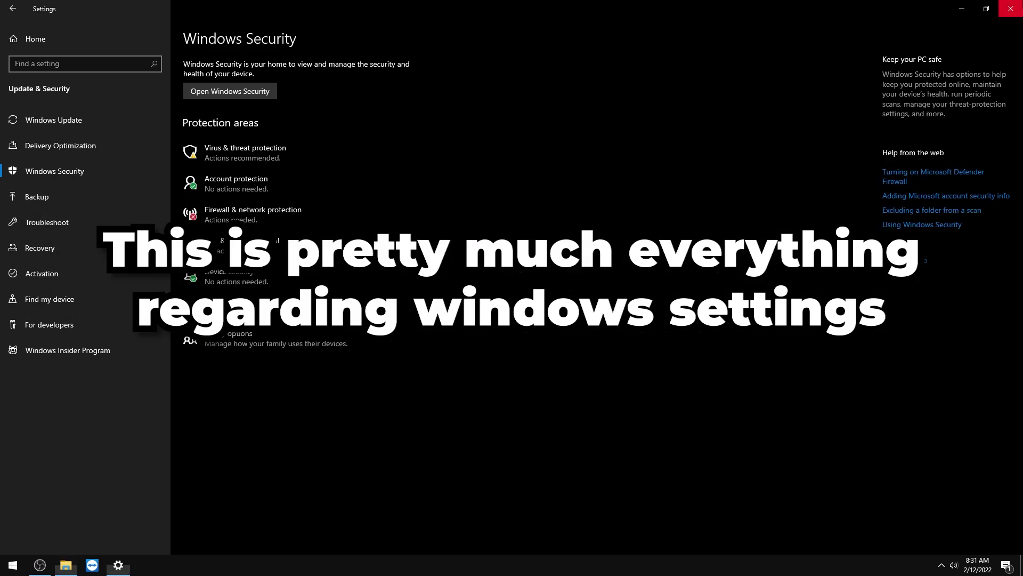
pyautogui.click(1011, 9)
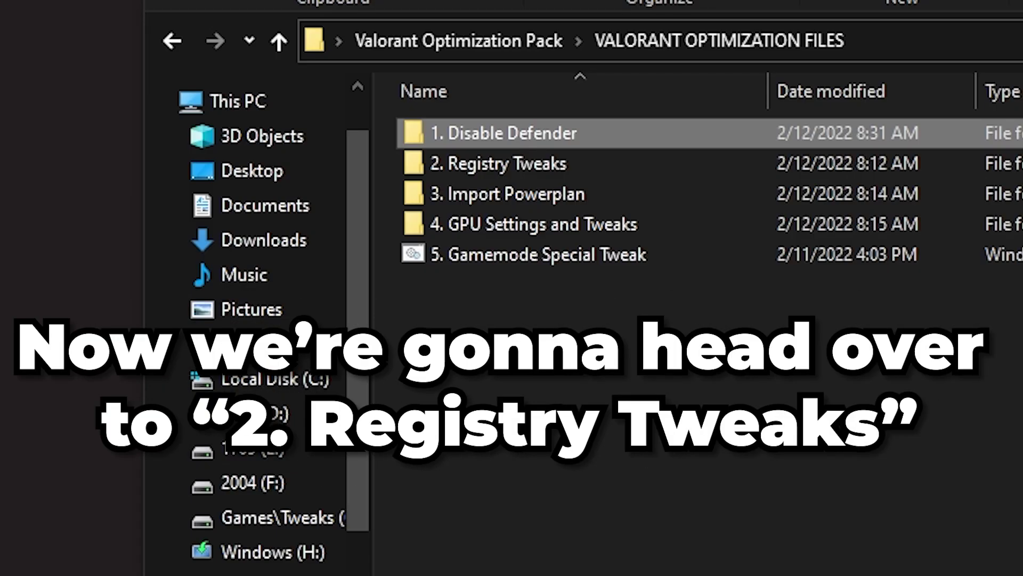
# Step: Browse 2. Registry Tweaks, glancing at the Laptop folder, and open the Desktop PC folder
pyautogui.doubleClick(563, 162)
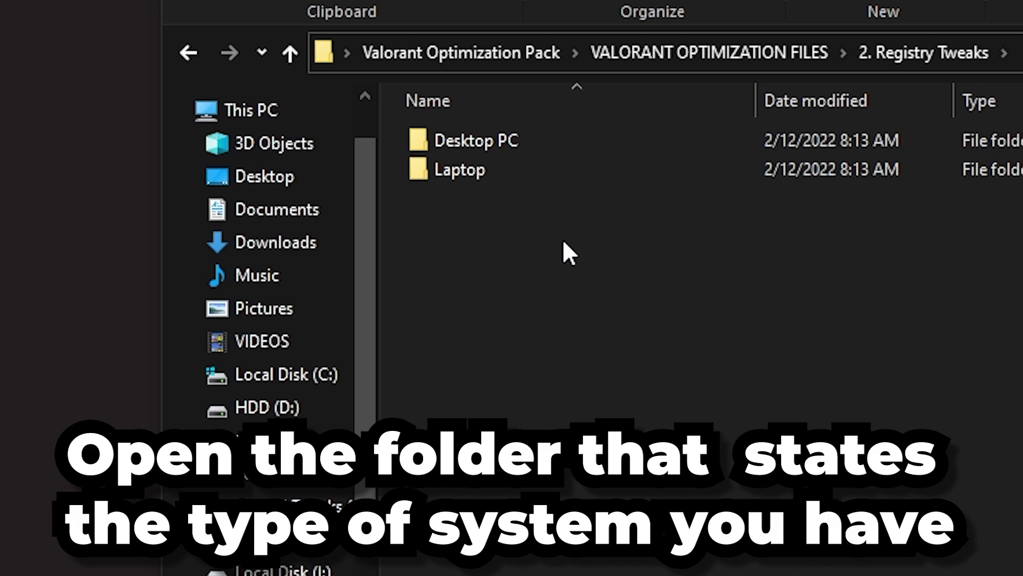
pyautogui.doubleClick(466, 142)
pyautogui.hotkey('alt', 'Left')
pyautogui.doubleClick(474, 166)
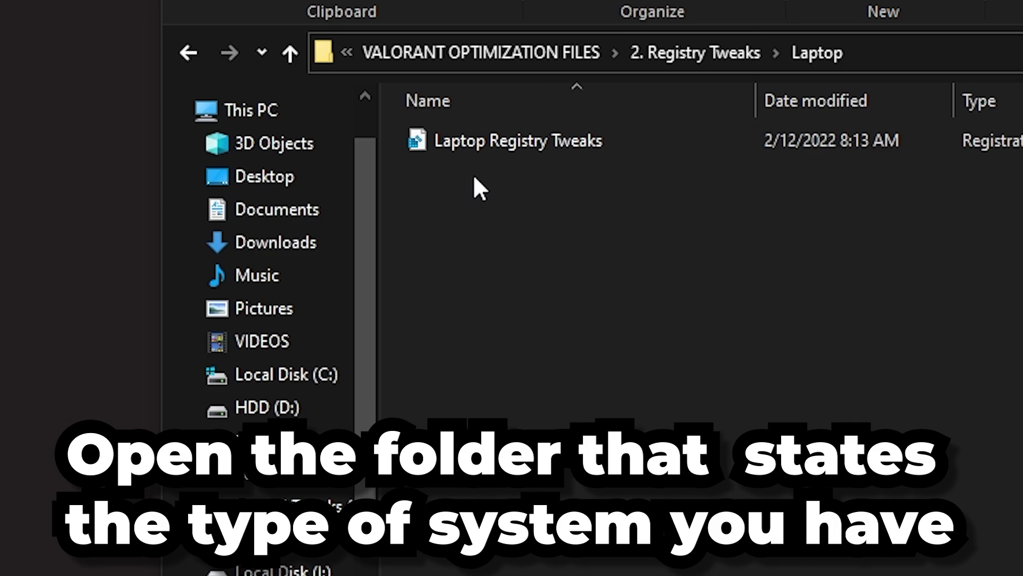
pyautogui.click(635, 59)
pyautogui.doubleClick(509, 147)
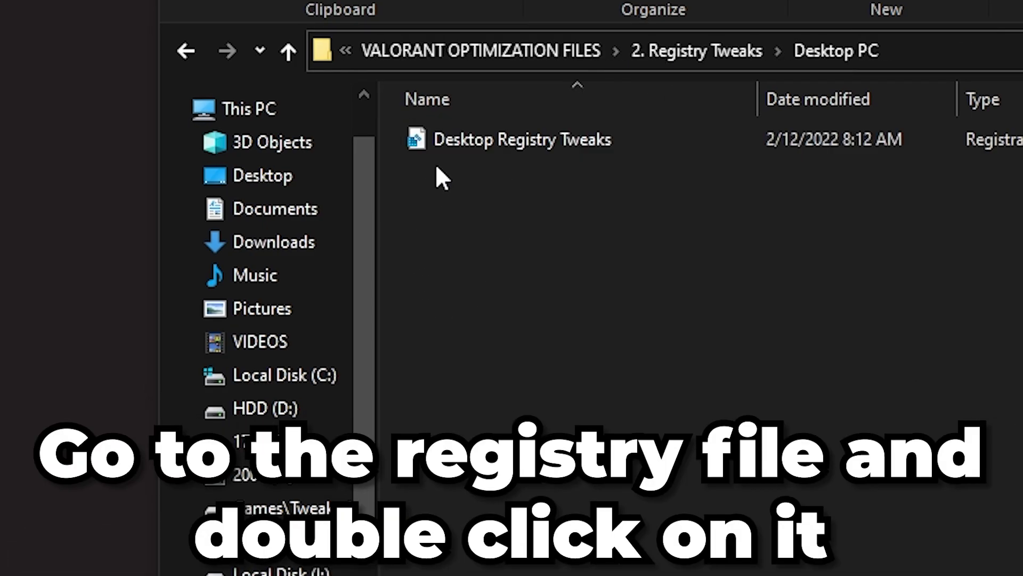
# Step: Merge Desktop Registry Tweaks.reg into the registry and return to VALORANT OPTIMIZATION FILES
pyautogui.doubleClick(466, 139)
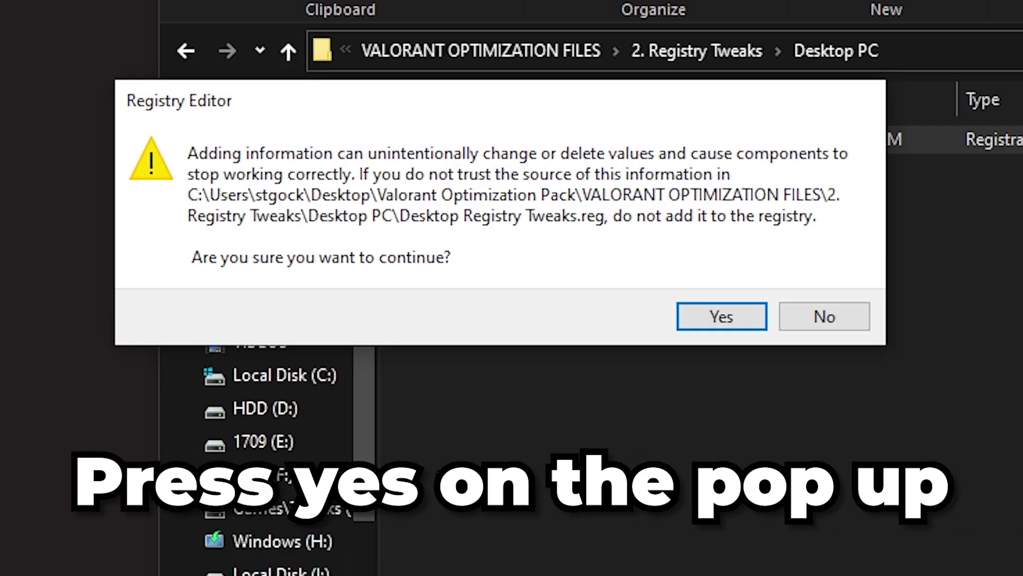
pyautogui.click(702, 316)
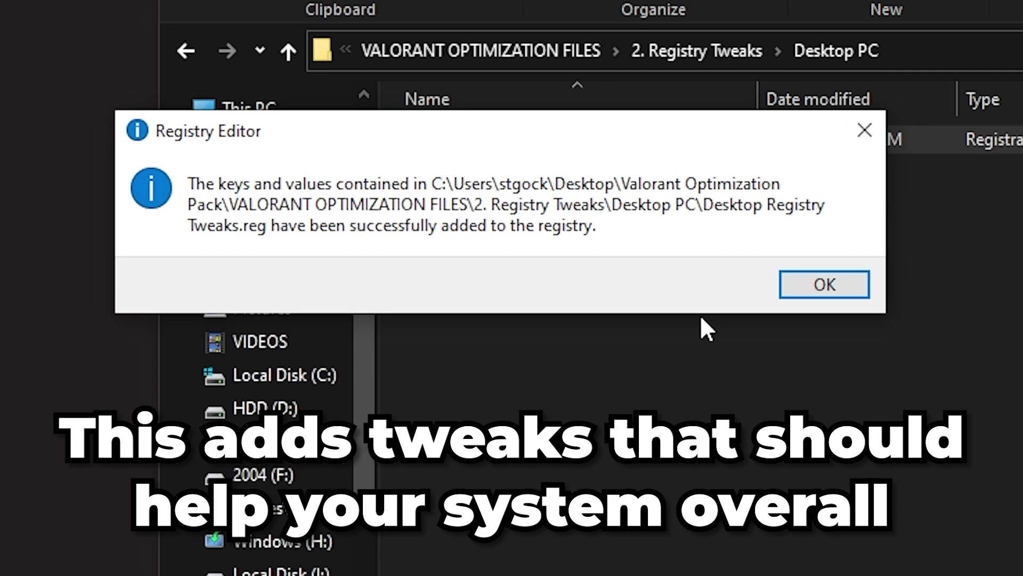
pyautogui.click(816, 291)
pyautogui.click(545, 48)
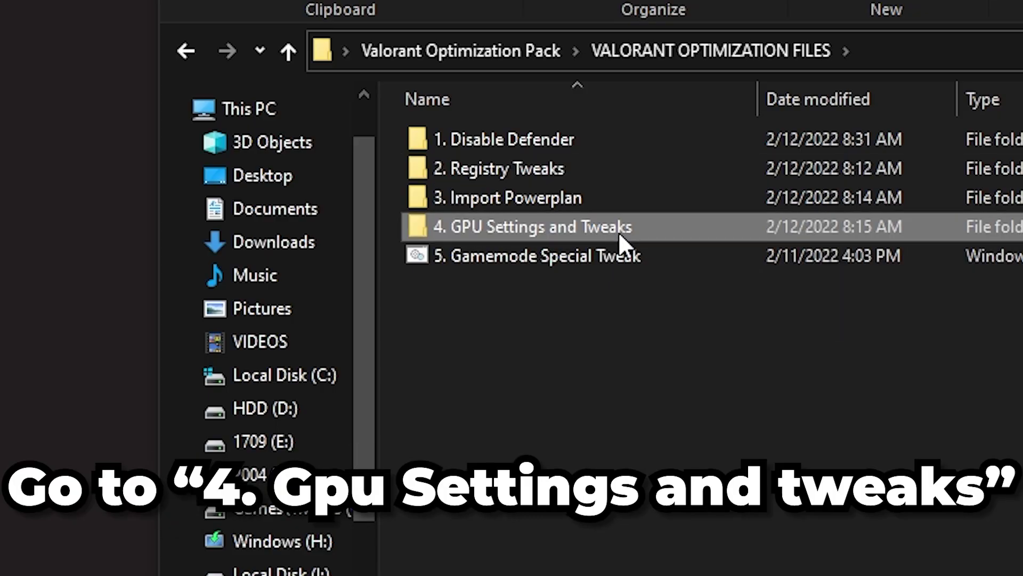
# Step: Open 4. GPU Settings and Tweaks, then its Display Driver Uninstaller folder
pyautogui.doubleClick(552, 265)
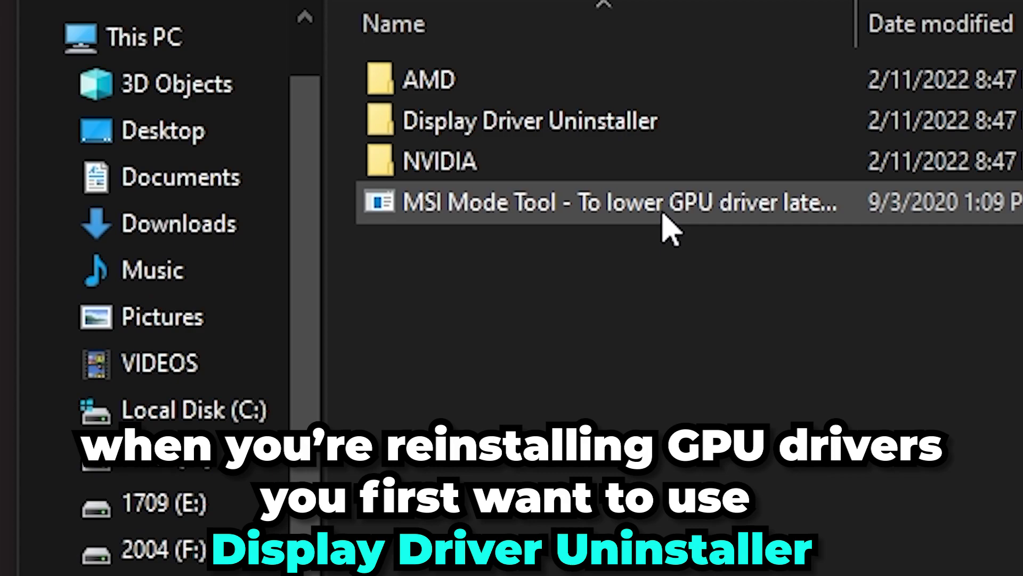
pyautogui.doubleClick(563, 128)
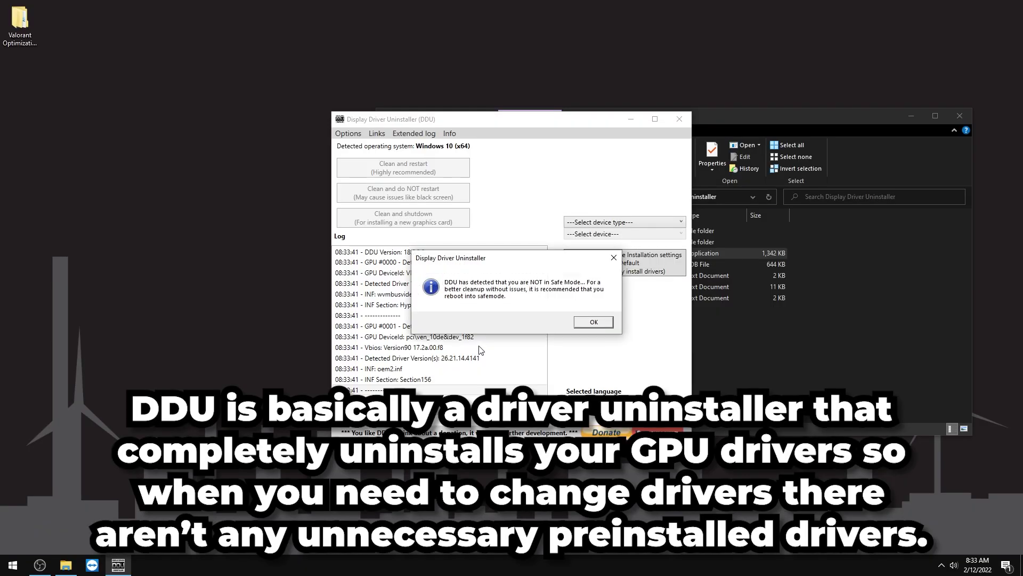
# Step: Dismiss the not-in-Safe-Mode warning and choose GPU as the device type
pyautogui.click(593, 322)
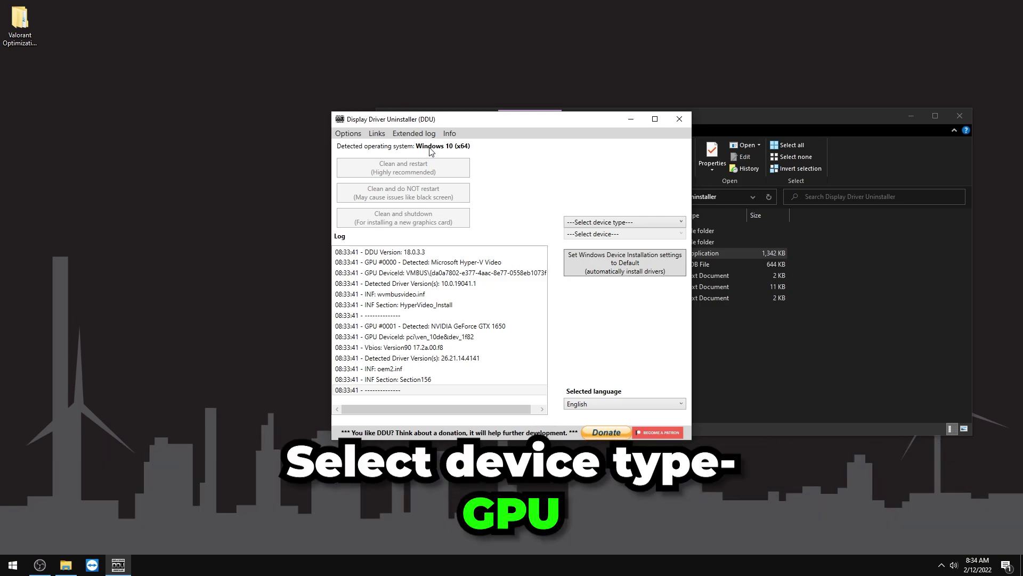
pyautogui.click(619, 224)
pyautogui.click(574, 256)
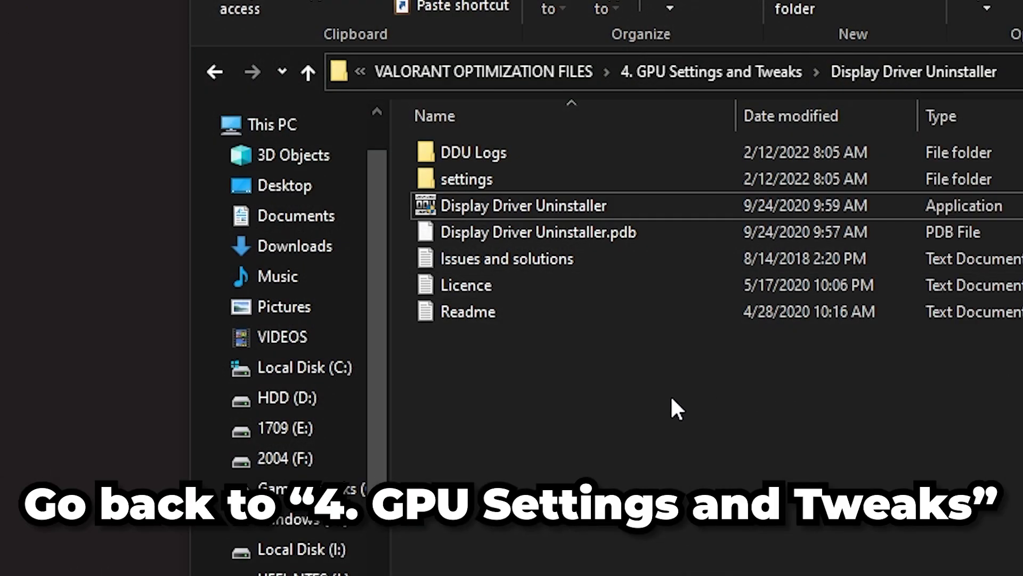
# Step: Return to 4. GPU Settings and Tweaks and launch NVIDIA Control Panel from the desktop menu
pyautogui.click(745, 79)
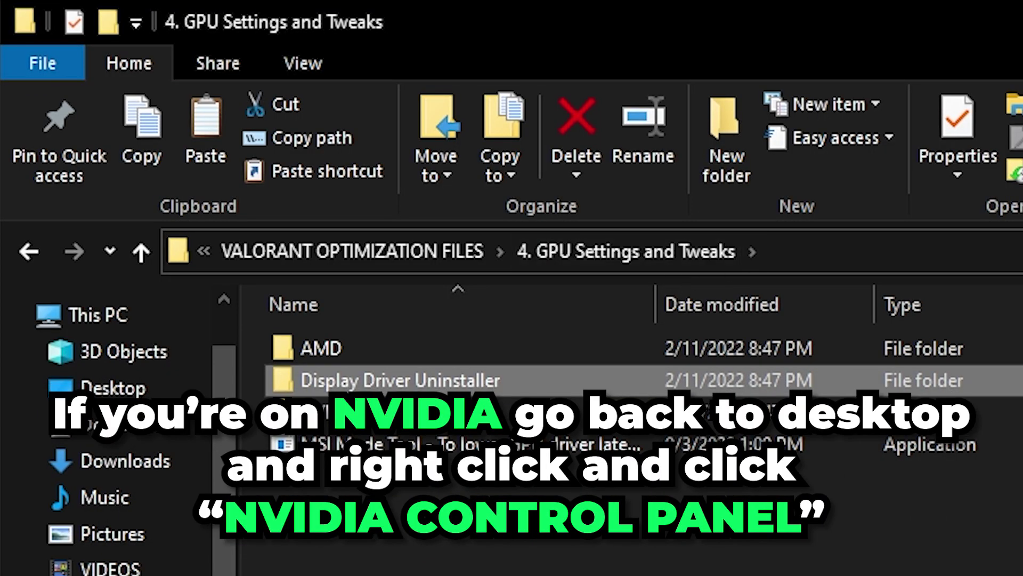
pyautogui.rightClick(474, 17)
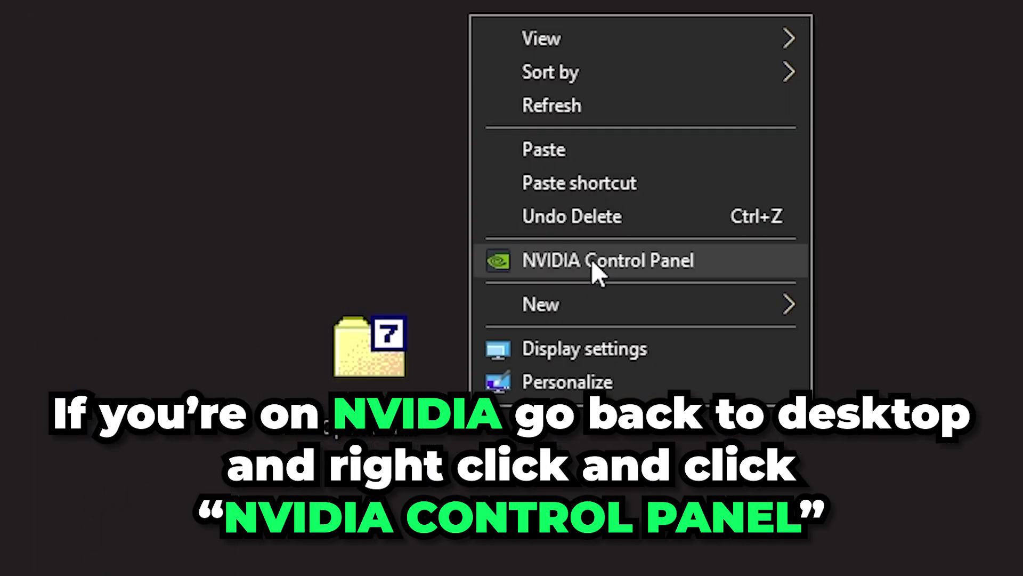
pyautogui.click(593, 261)
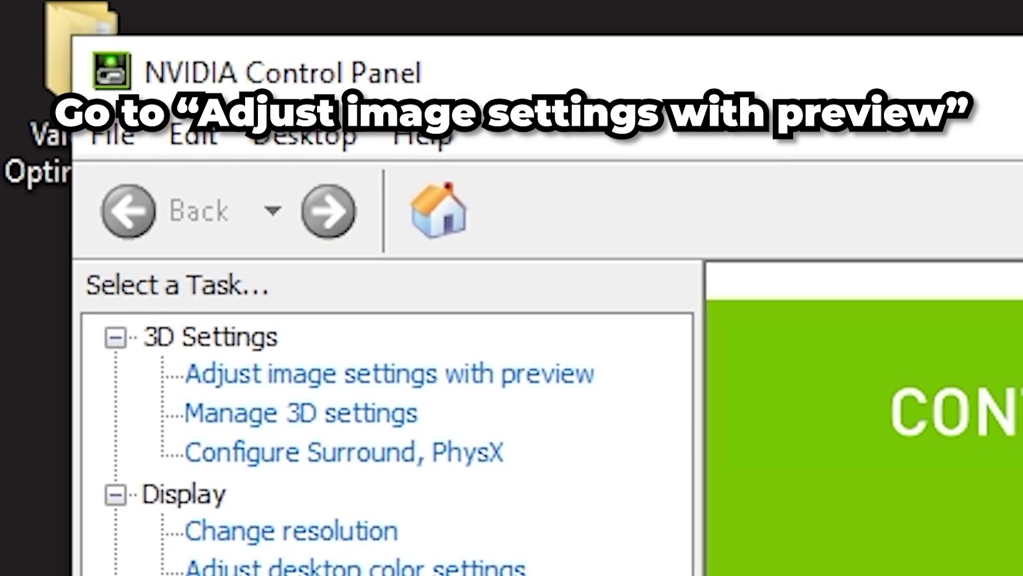
# Step: Keep Adjust image settings with preview on Use the advanced 3D image settings instead of the slider
pyautogui.click(560, 376)
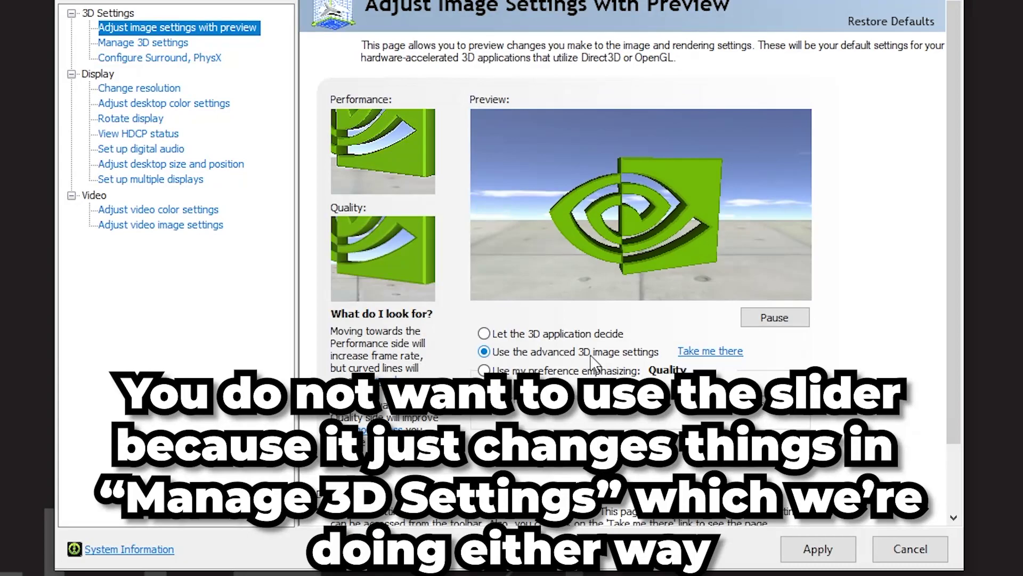
pyautogui.click(484, 370)
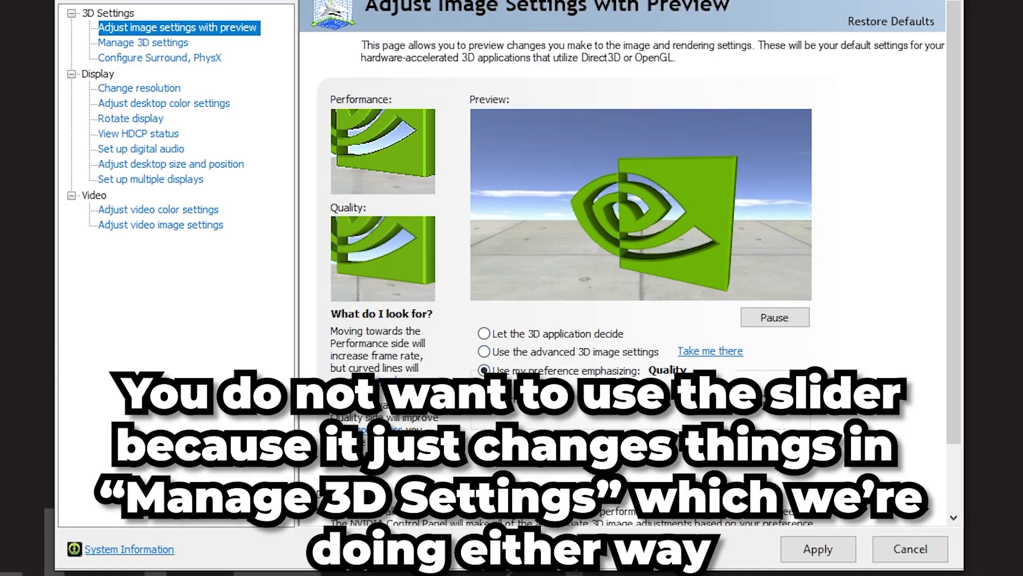
pyautogui.click(143, 43)
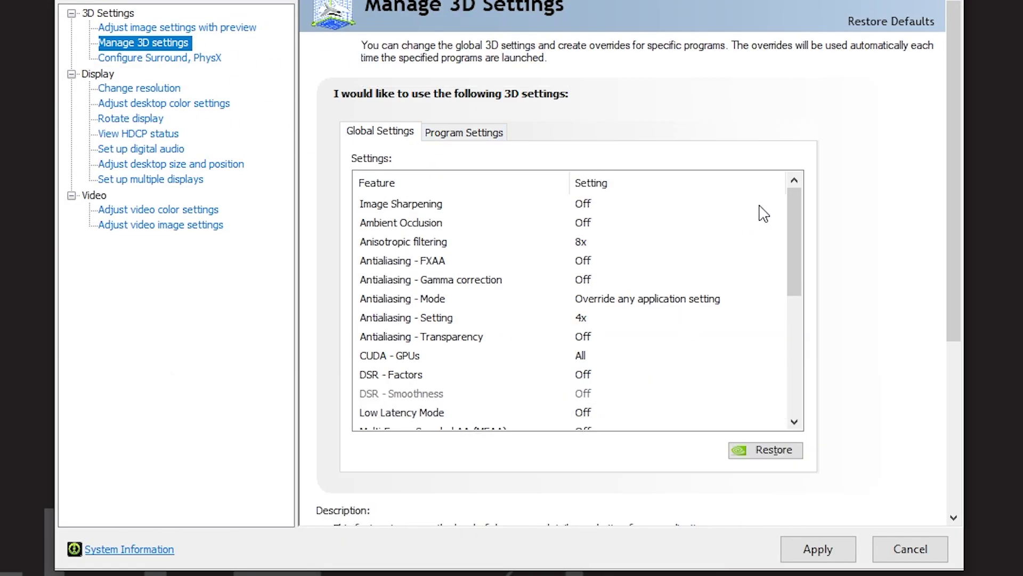
pyautogui.scroll(-3, 800, 256)
pyautogui.scroll(2, 800, 269)
pyautogui.scroll(2, 800, 269)
pyautogui.click(177, 27)
pyautogui.click(548, 374)
pyautogui.click(526, 353)
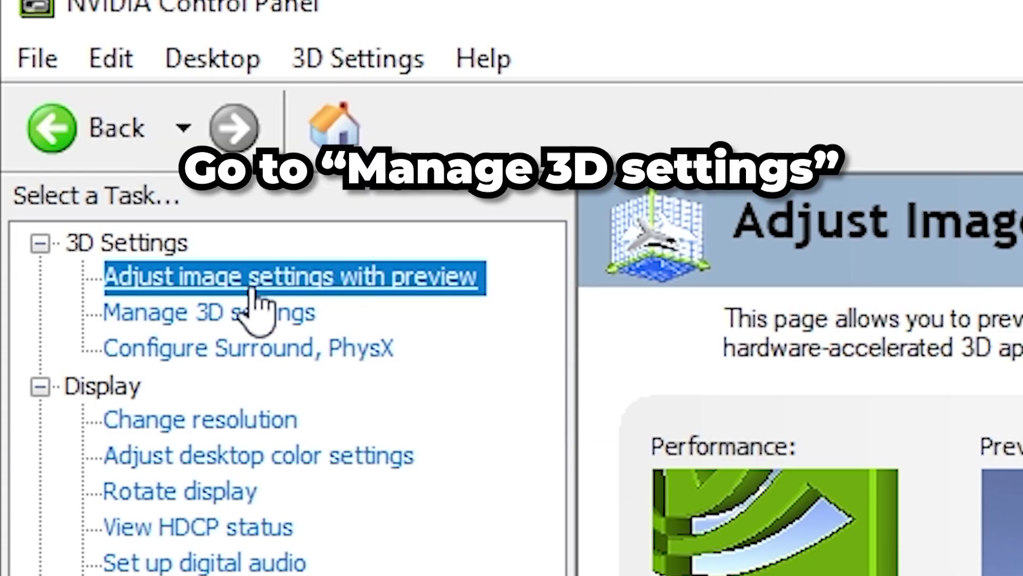
pyautogui.click(262, 312)
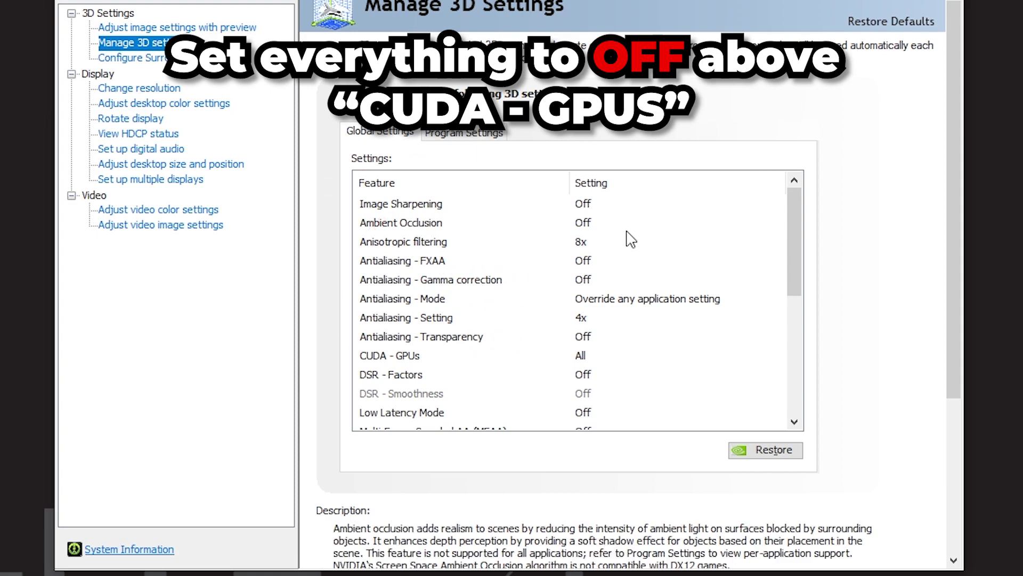
# Step: Set Anisotropic filtering, Antialiasing - Gamma correction and Antialiasing - Mode to Off
pyautogui.click(593, 241)
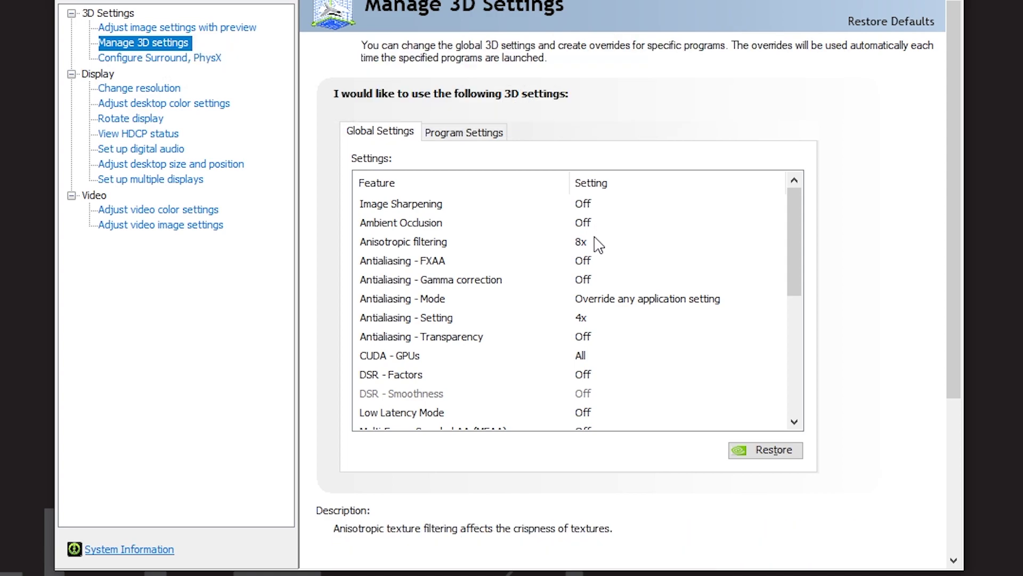
pyautogui.click(592, 243)
pyautogui.click(604, 274)
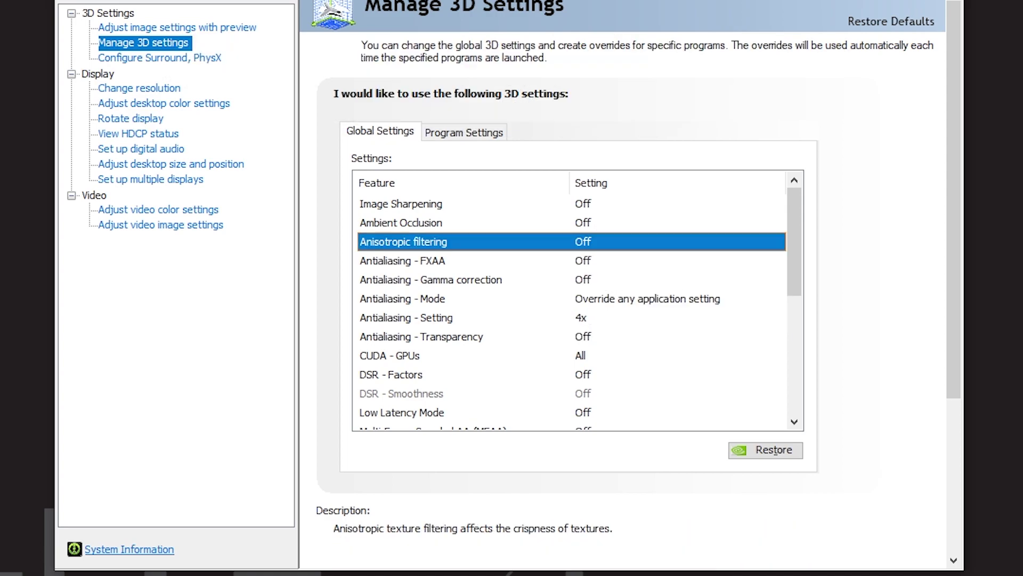
pyautogui.click(654, 281)
pyautogui.click(613, 285)
pyautogui.click(604, 284)
pyautogui.click(617, 302)
pyautogui.click(602, 299)
pyautogui.click(599, 317)
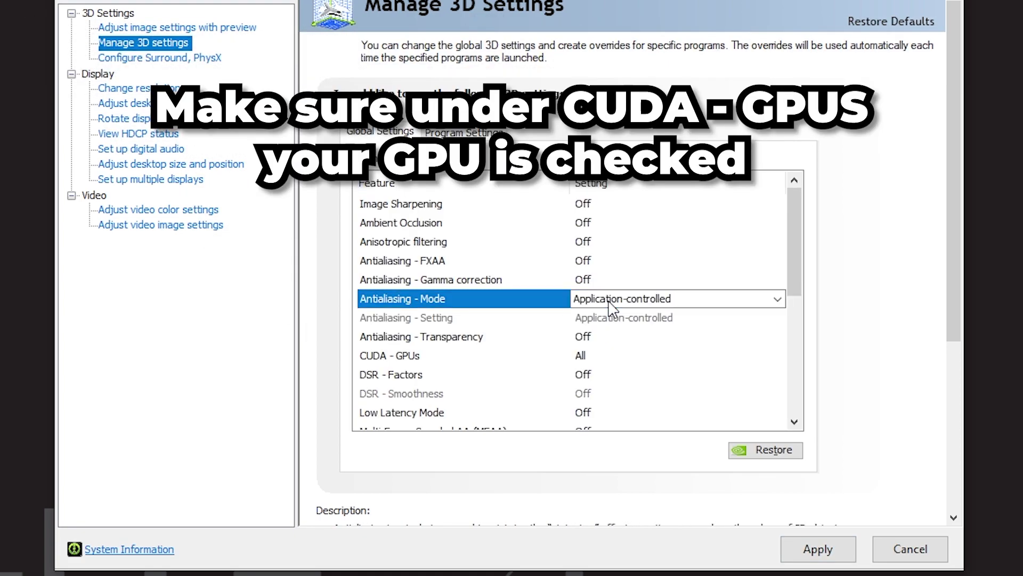
pyautogui.click(612, 320)
pyautogui.click(650, 303)
pyautogui.click(626, 300)
pyautogui.click(624, 322)
pyautogui.click(624, 300)
pyautogui.click(602, 323)
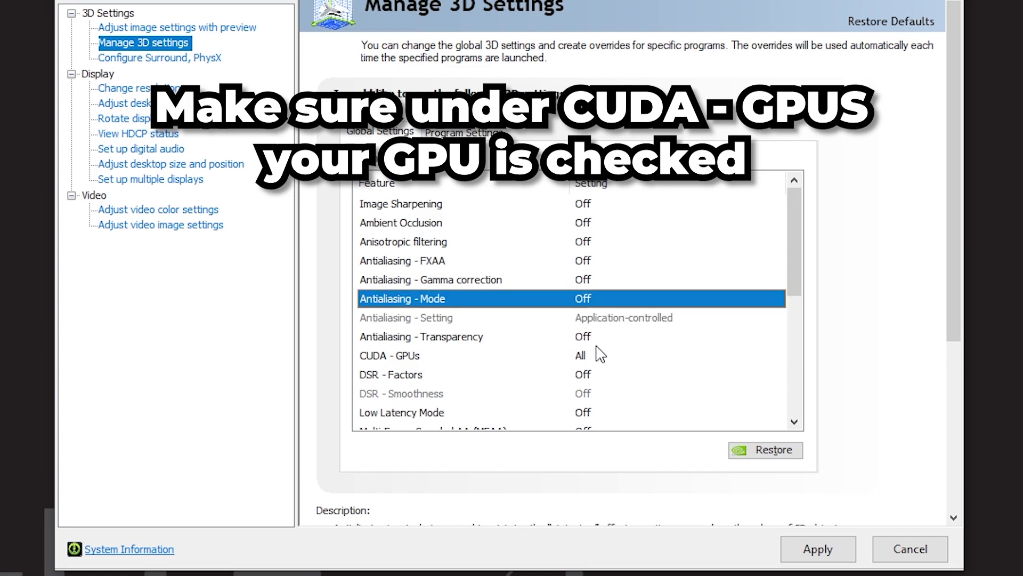
# Step: Leave CUDA - GPUs unchanged and set Vertical sync to Off
pyautogui.click(593, 358)
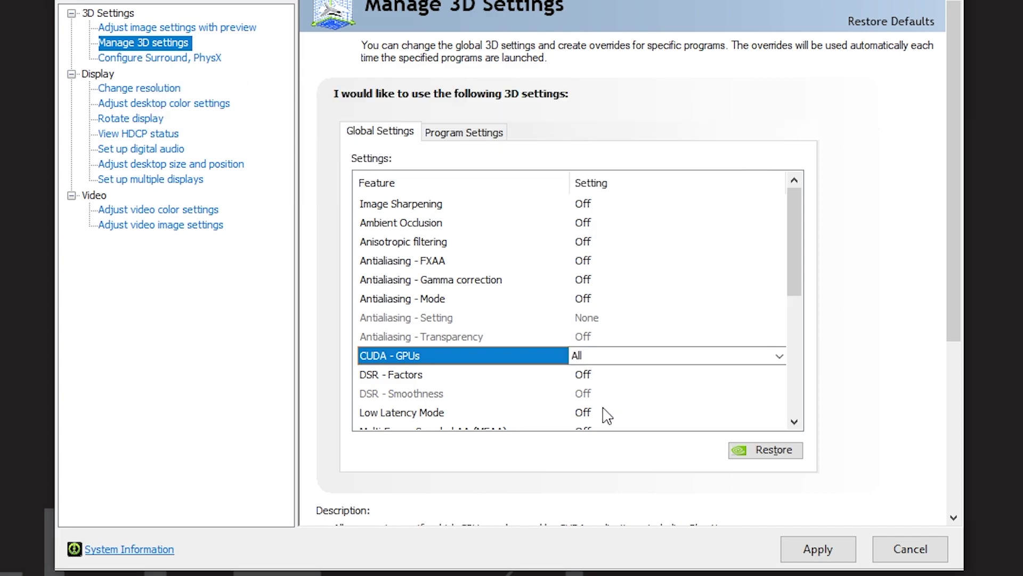
pyautogui.click(602, 356)
pyautogui.click(817, 484)
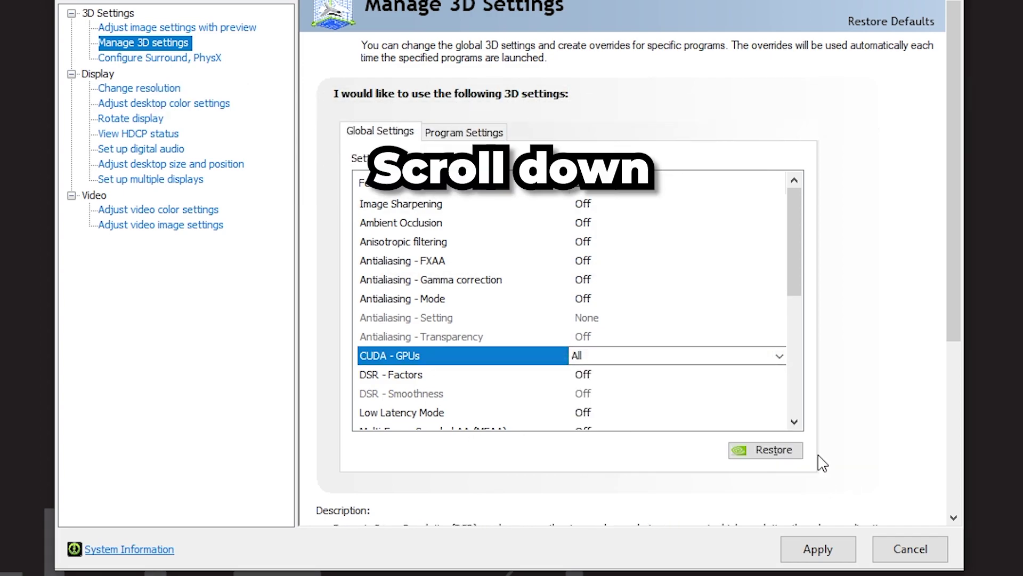
pyautogui.moveTo(803, 250); pyautogui.dragTo(797, 399)
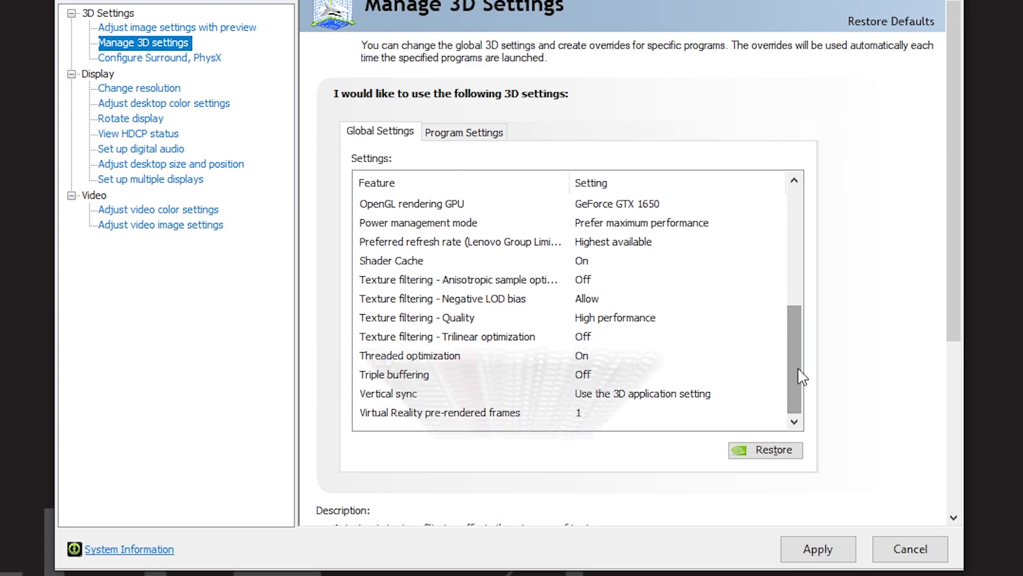
pyautogui.click(602, 394)
pyautogui.click(609, 395)
pyautogui.click(634, 425)
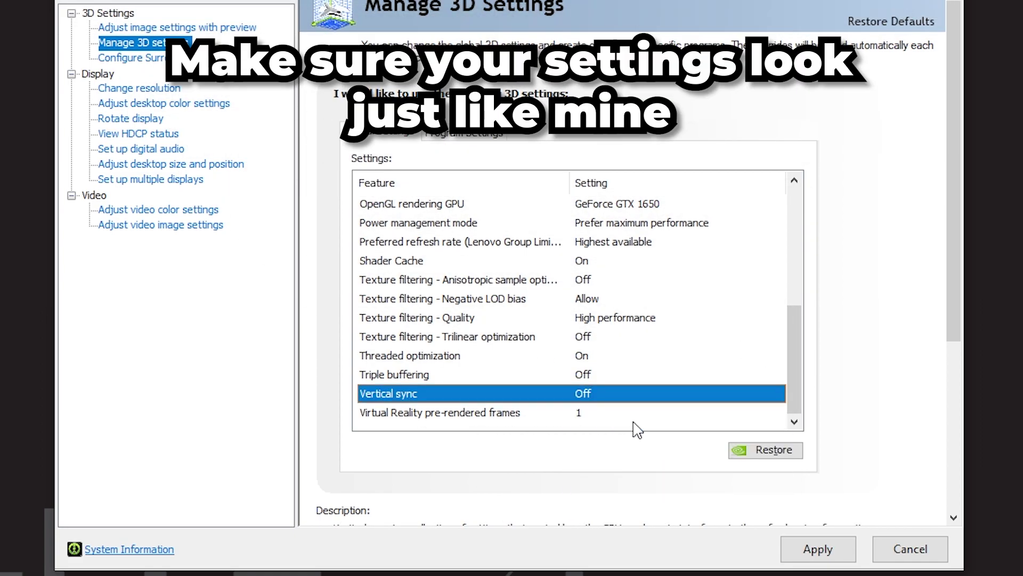
pyautogui.scroll(10, 640, 424)
pyautogui.scroll(-10, 640, 424)
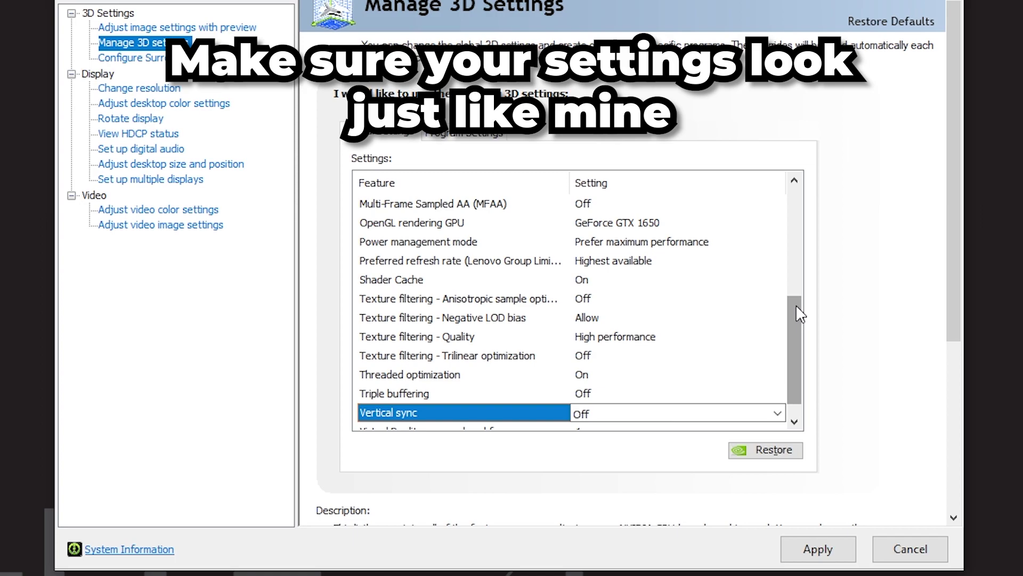
pyautogui.moveTo(791, 311); pyautogui.dragTo(795, 280)
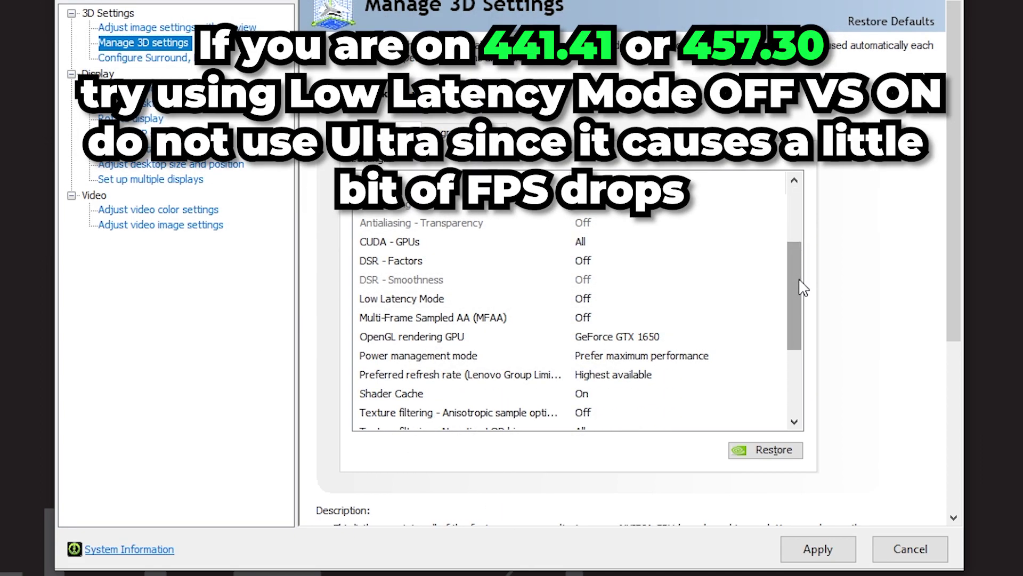
# Step: Set Low Latency Mode to On and apply the global 3D settings
pyautogui.click(646, 296)
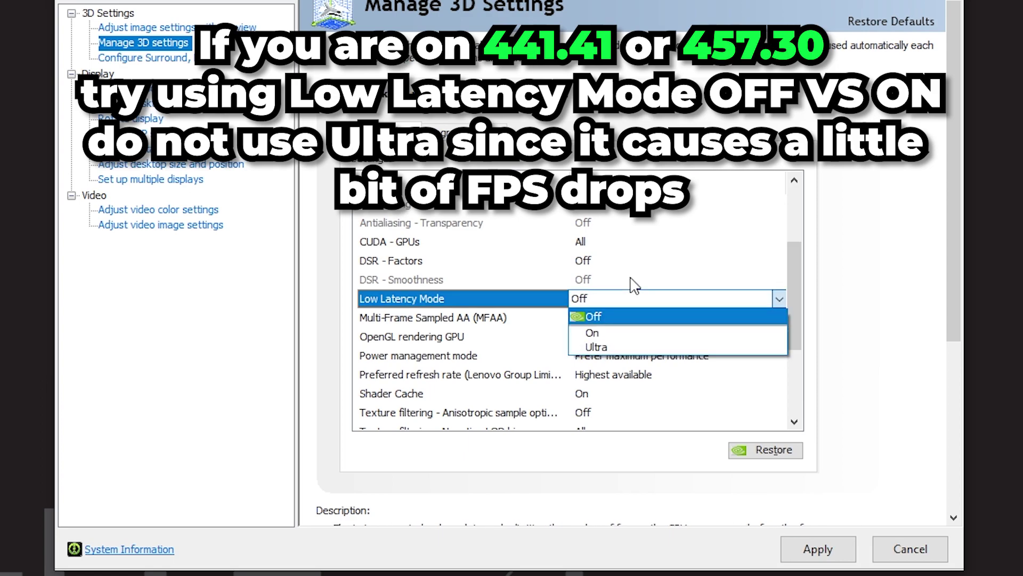
pyautogui.click(628, 332)
pyautogui.scroll(2, 631, 332)
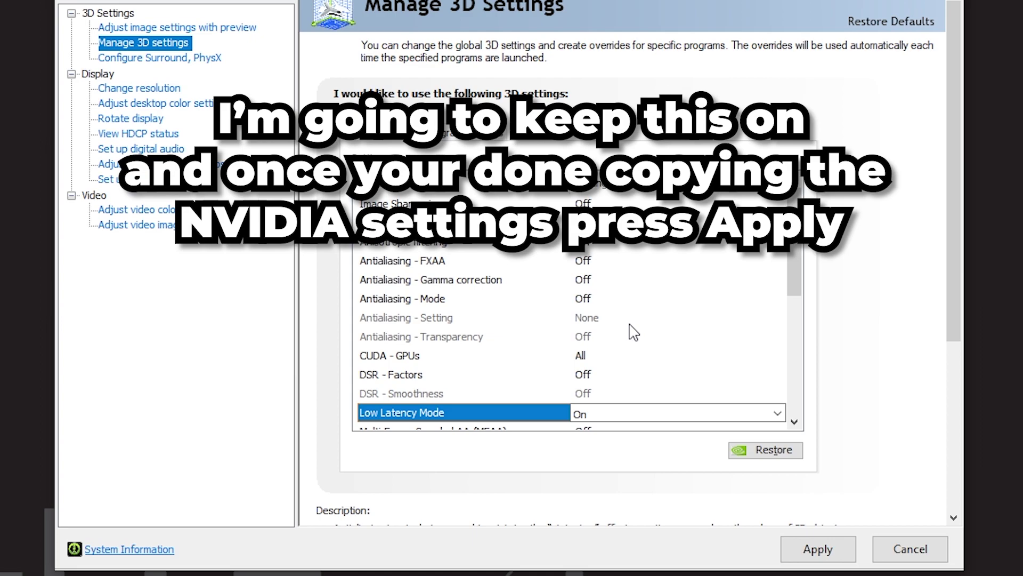
pyautogui.click(793, 558)
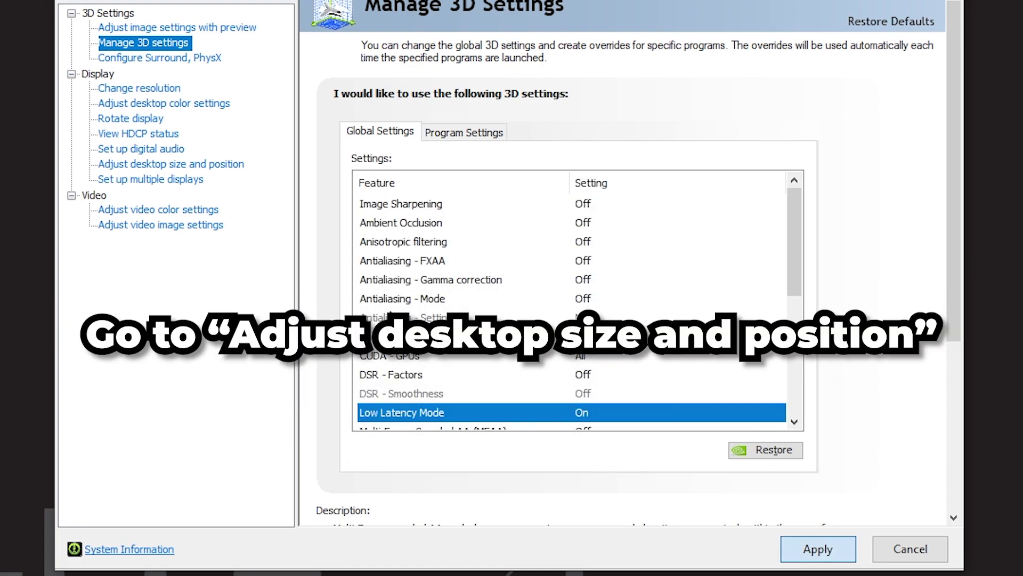
# Step: Open Adjust desktop size and position, keep No scaling, and select the Lenovo display
pyautogui.click(176, 164)
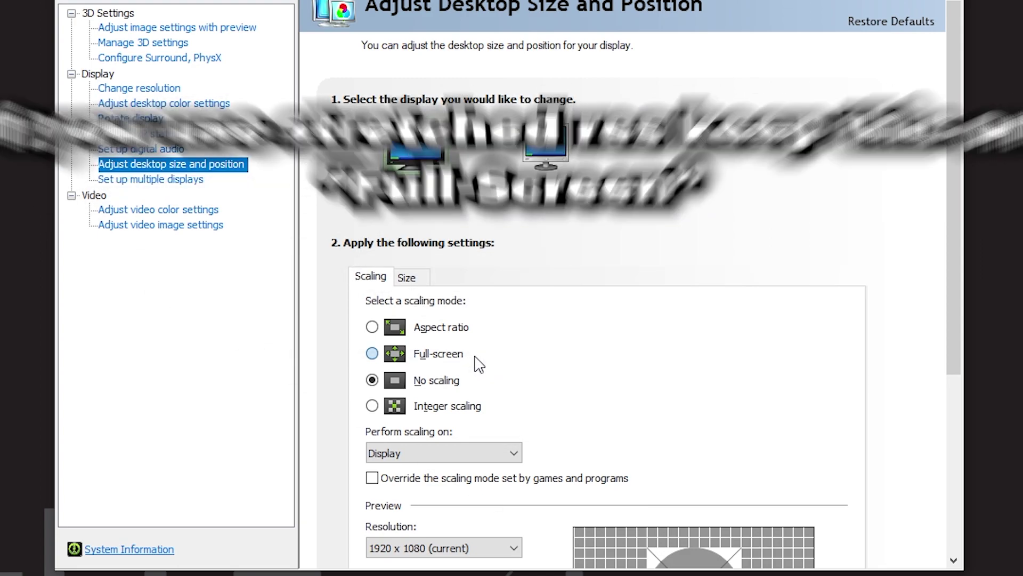
pyautogui.click(484, 362)
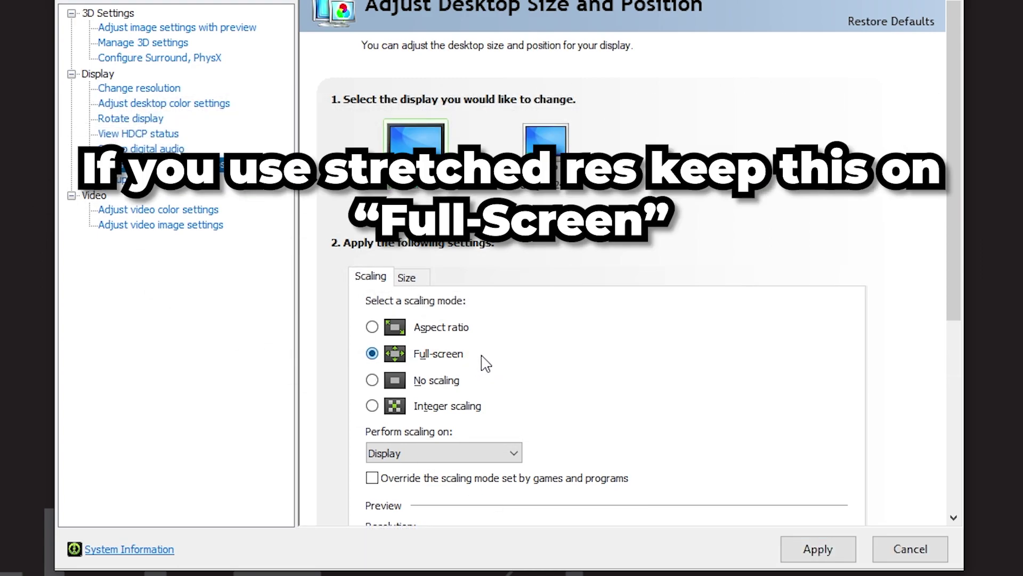
pyautogui.click(414, 386)
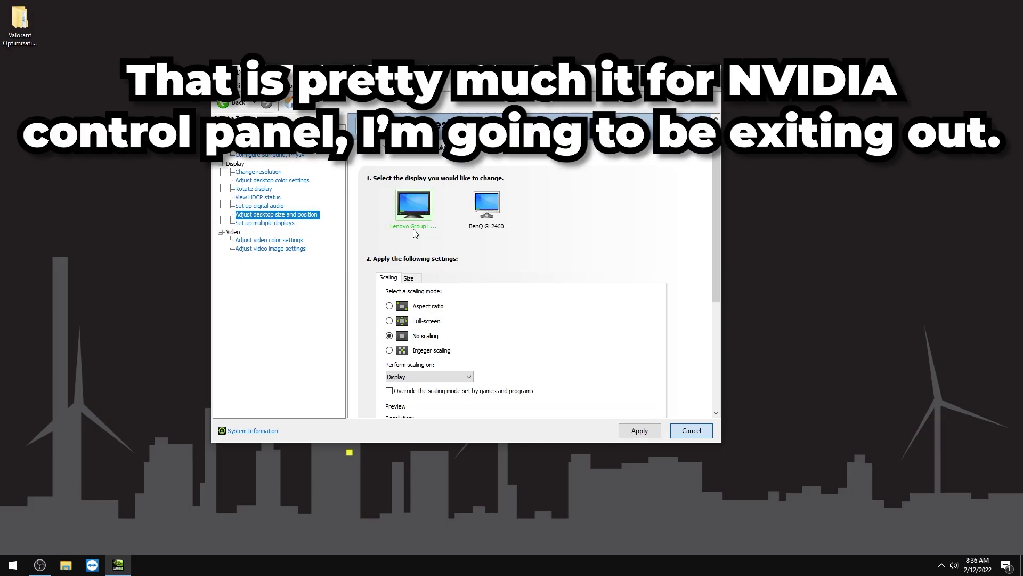
pyautogui.click(417, 144)
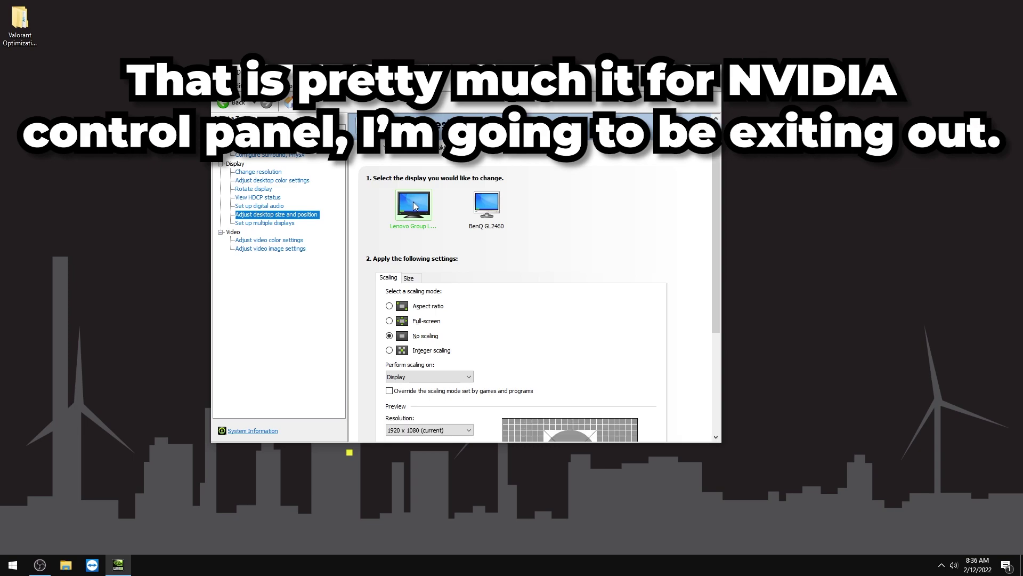
# Step: Close NVIDIA Control Panel and run nvidiaProfileInspector from 4. GPU Settings and Tweaks > NVIDIA
pyautogui.click(709, 72)
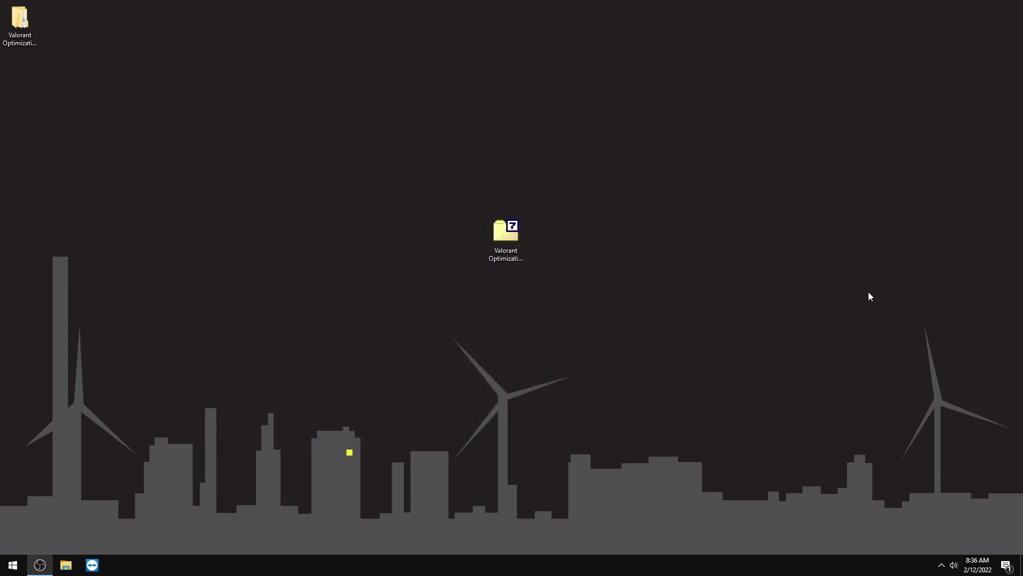
pyautogui.doubleClick(20, 24)
pyautogui.click(527, 231)
pyautogui.doubleClick(526, 231)
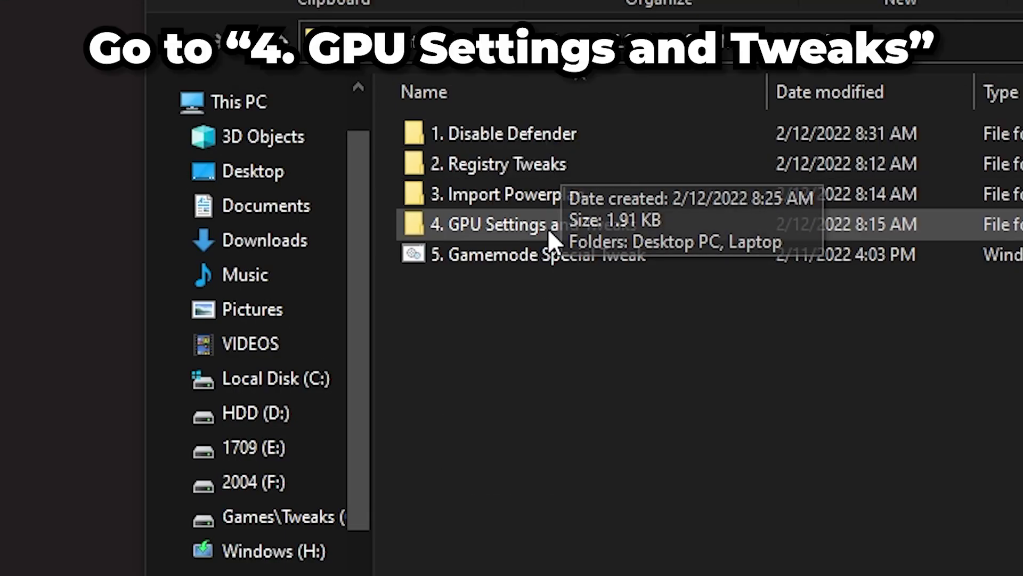
pyautogui.doubleClick(525, 264)
pyautogui.doubleClick(509, 195)
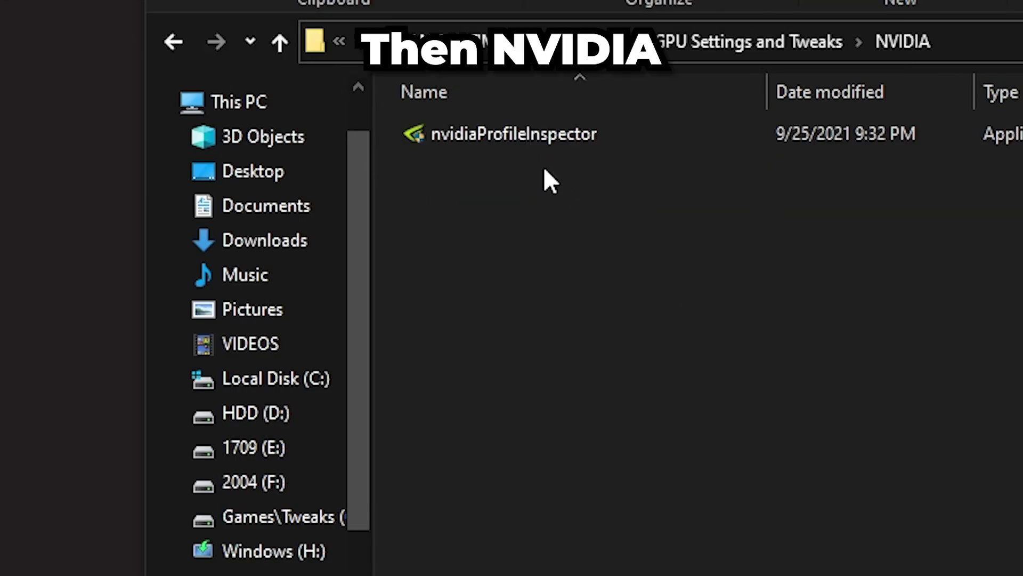
pyautogui.doubleClick(531, 140)
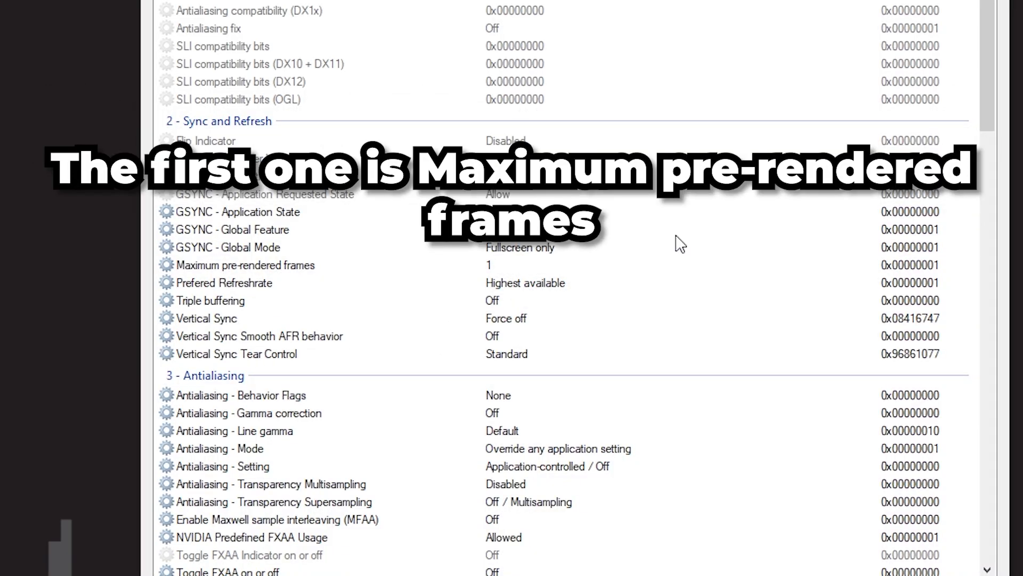
# Step: Set Maximum pre-rendered frames to 1 in the global profile
pyautogui.click(470, 266)
pyautogui.click(867, 265)
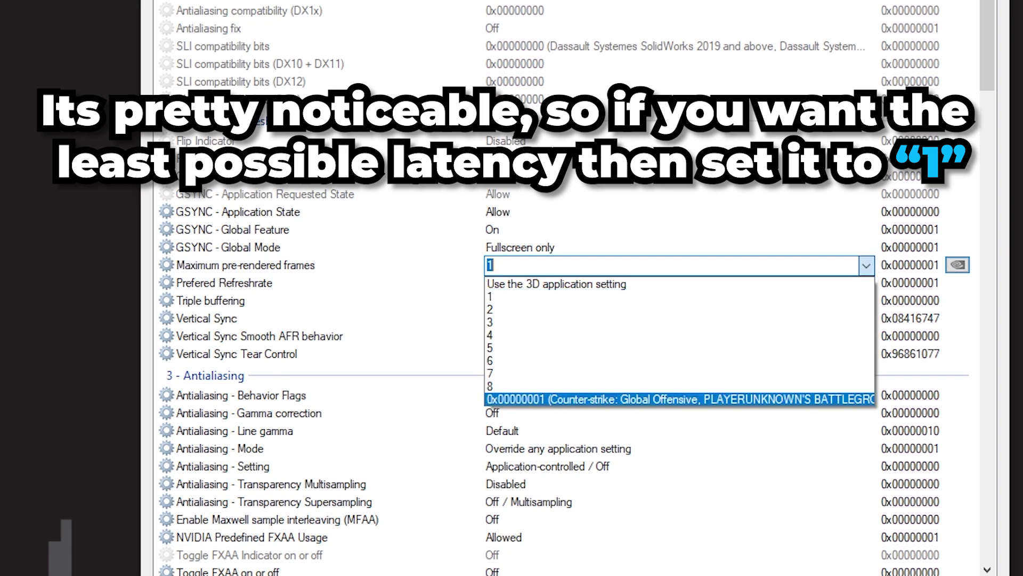
pyautogui.click(746, 399)
pyautogui.scroll(-3, 543, 274)
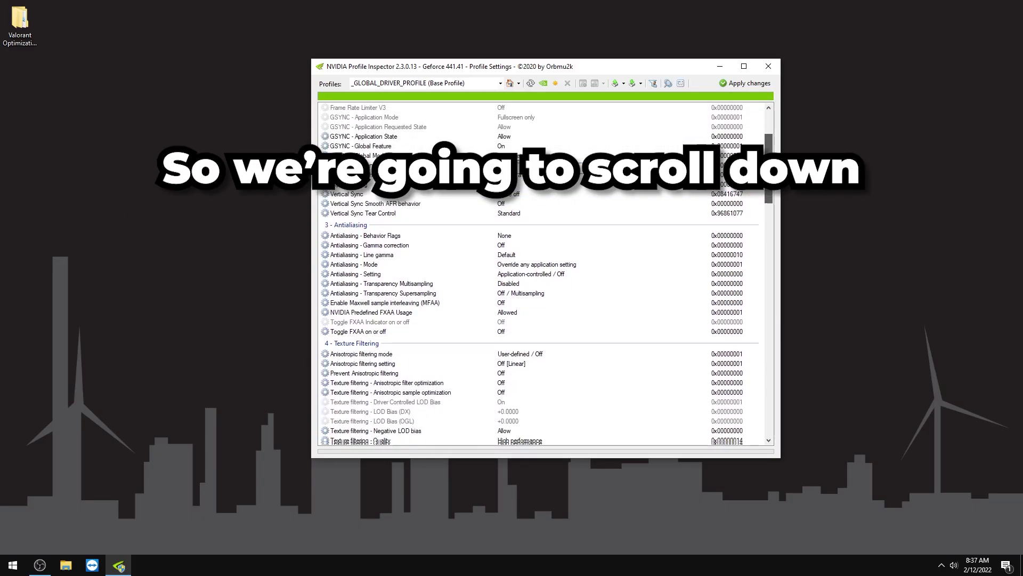
pyautogui.moveTo(770, 176); pyautogui.dragTo(772, 225)
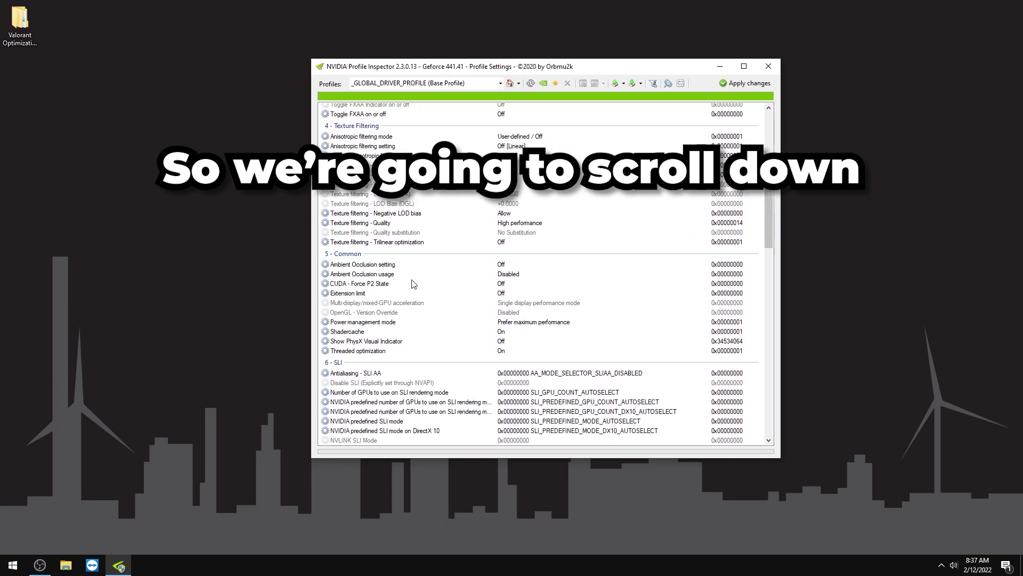
# Step: Set CUDA - Force P2 State to Off, apply the changes, and close Profile Inspector
pyautogui.click(376, 283)
pyautogui.click(868, 279)
pyautogui.click(805, 297)
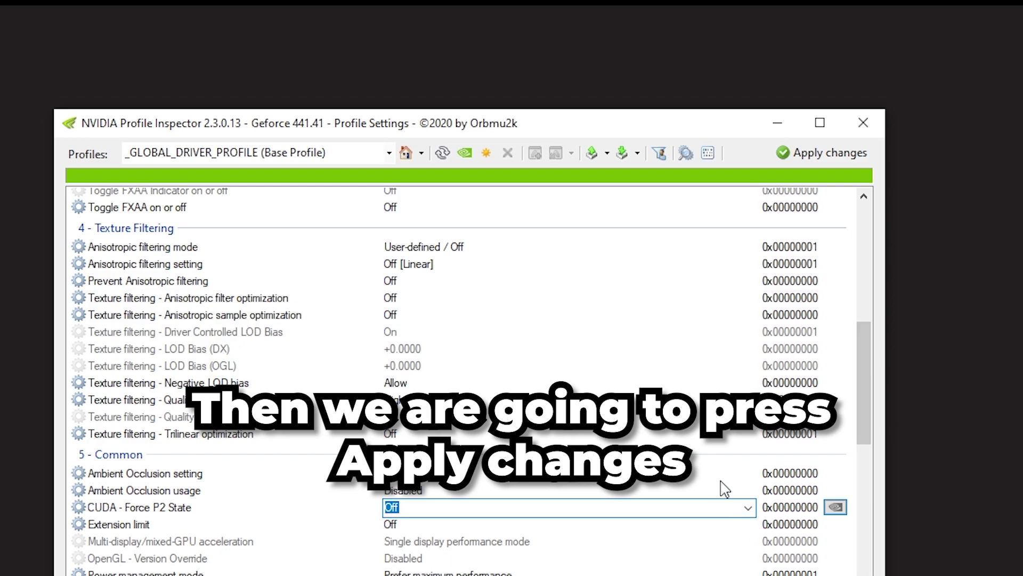
pyautogui.click(820, 158)
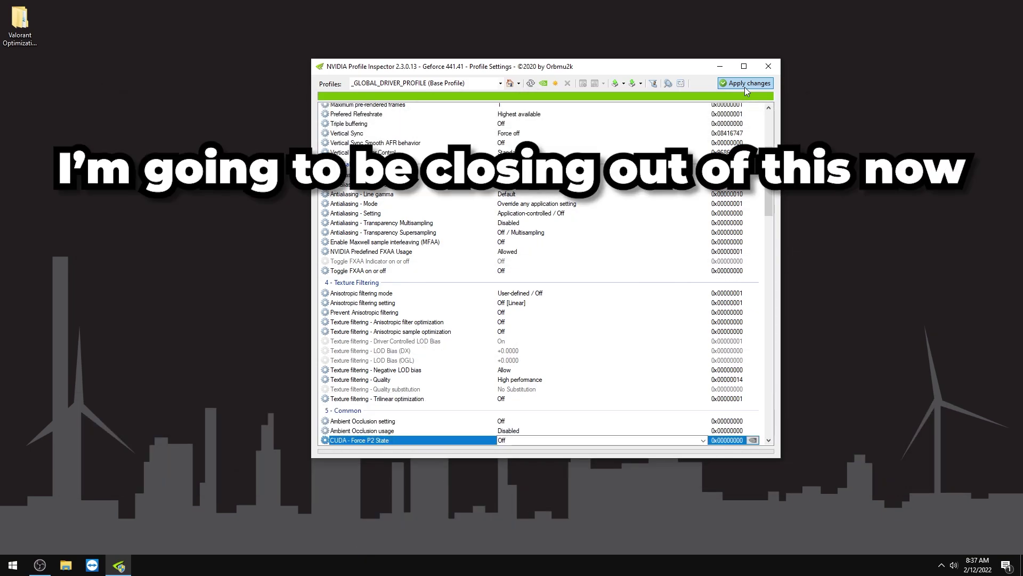
pyautogui.click(769, 66)
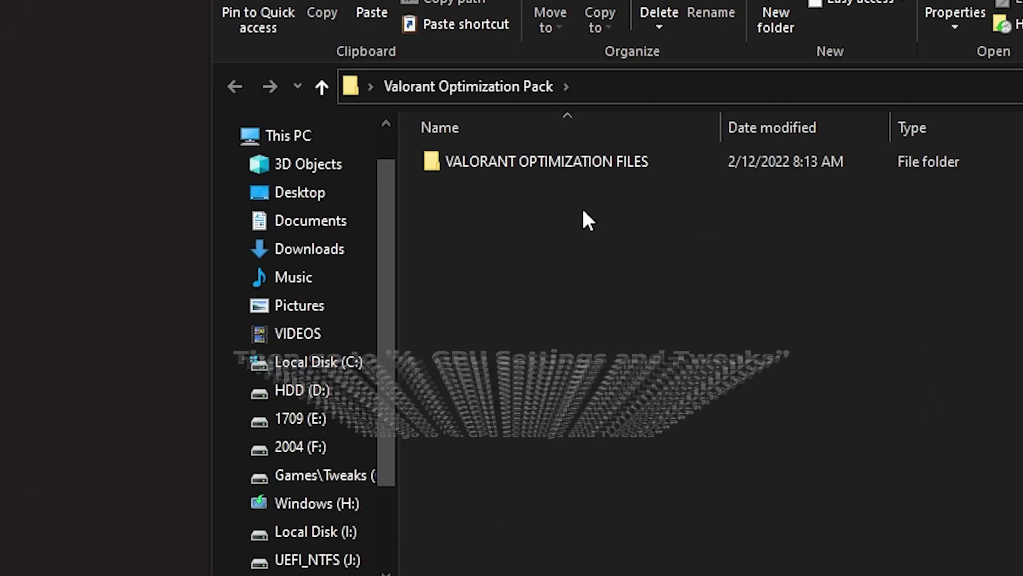
# Step: Open VALORANT OPTIMIZATION FILES > 4. GPU Settings and Tweaks and launch the MSI Mode Tool
pyautogui.doubleClick(490, 160)
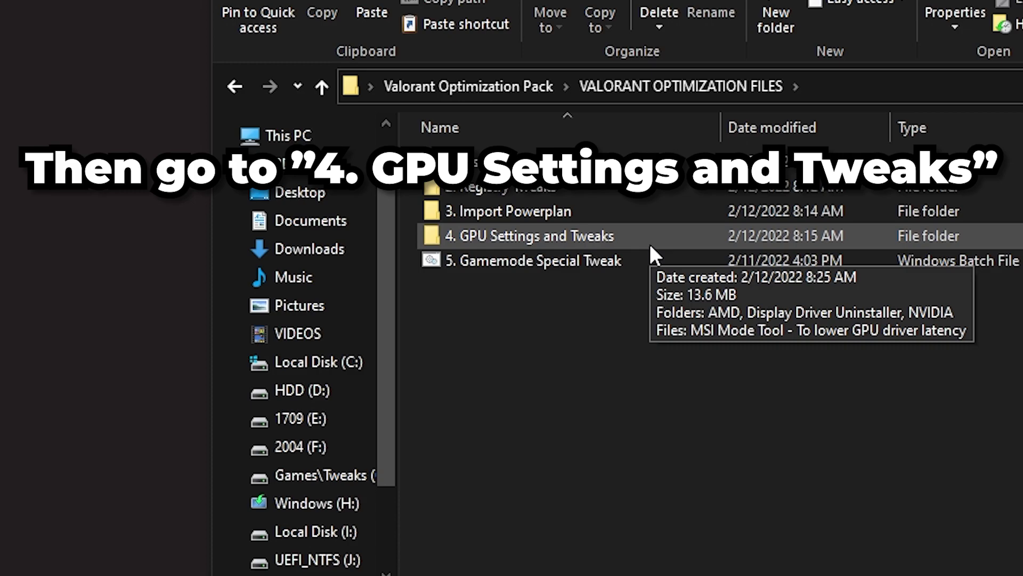
pyautogui.doubleClick(650, 243)
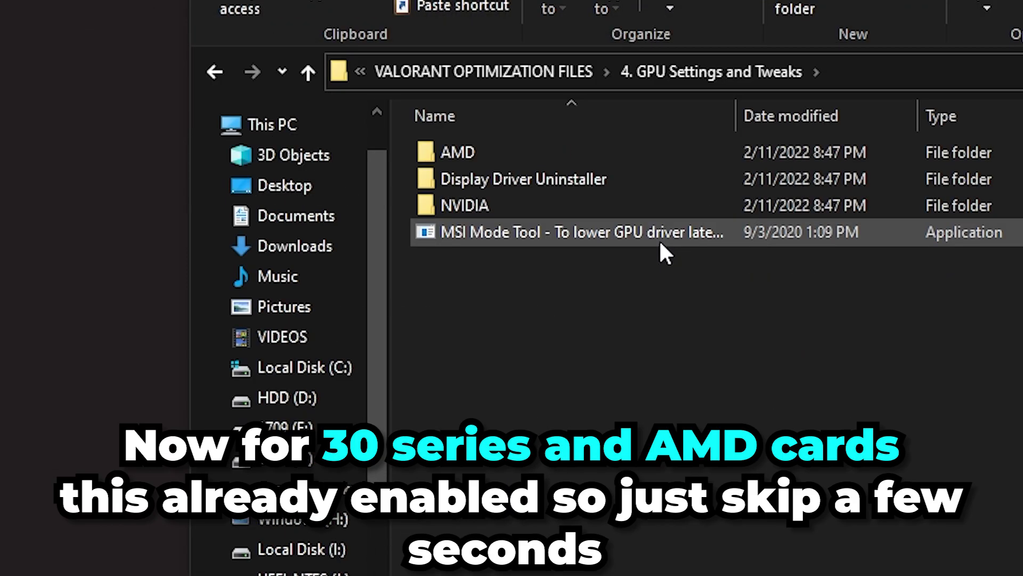
pyautogui.click(650, 238)
pyautogui.doubleClick(650, 238)
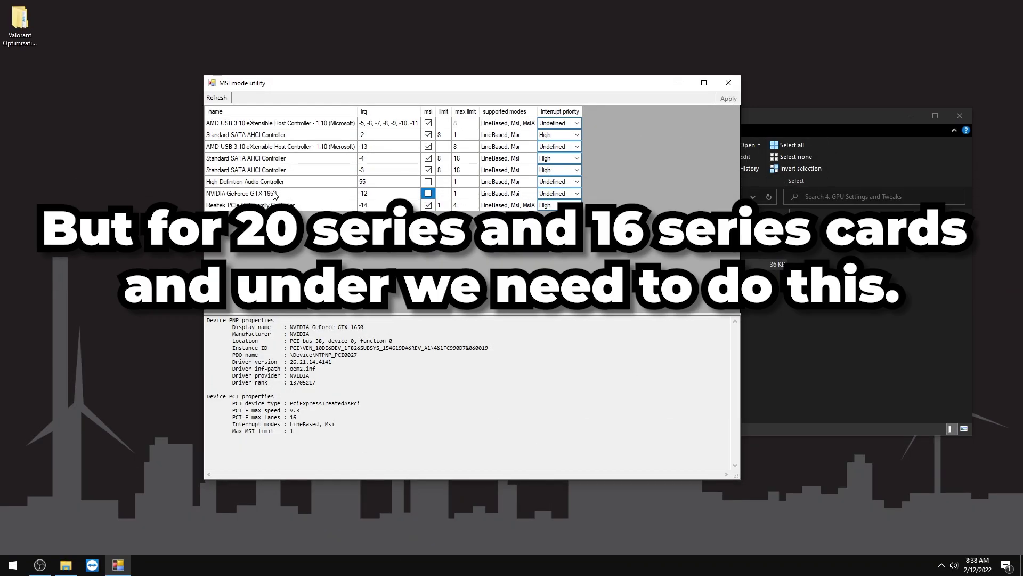
# Step: Tick MSI mode for the NVIDIA GeForce GTX 1650, apply, refresh to confirm, and close the utility
pyautogui.click(273, 194)
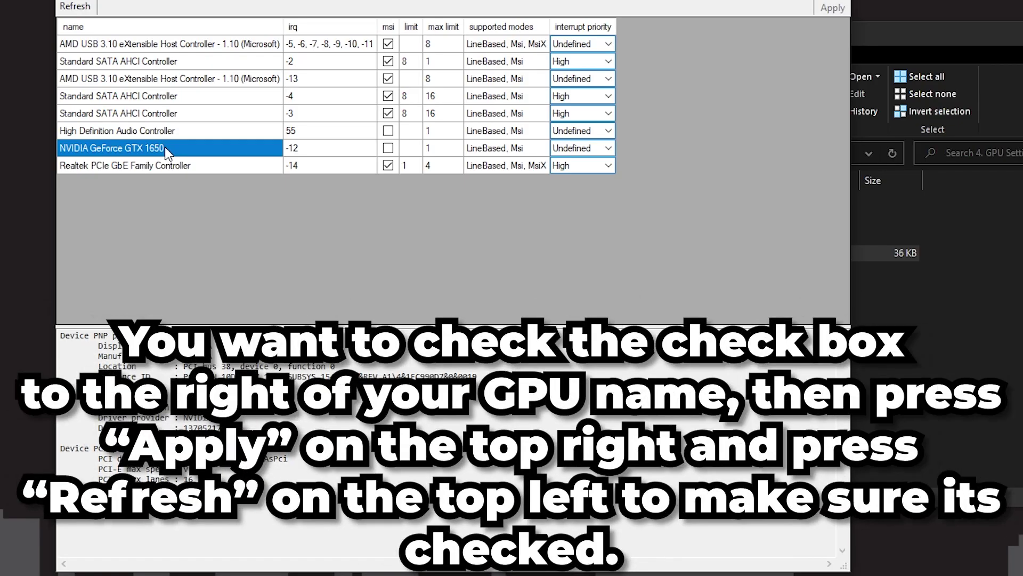
pyautogui.click(388, 149)
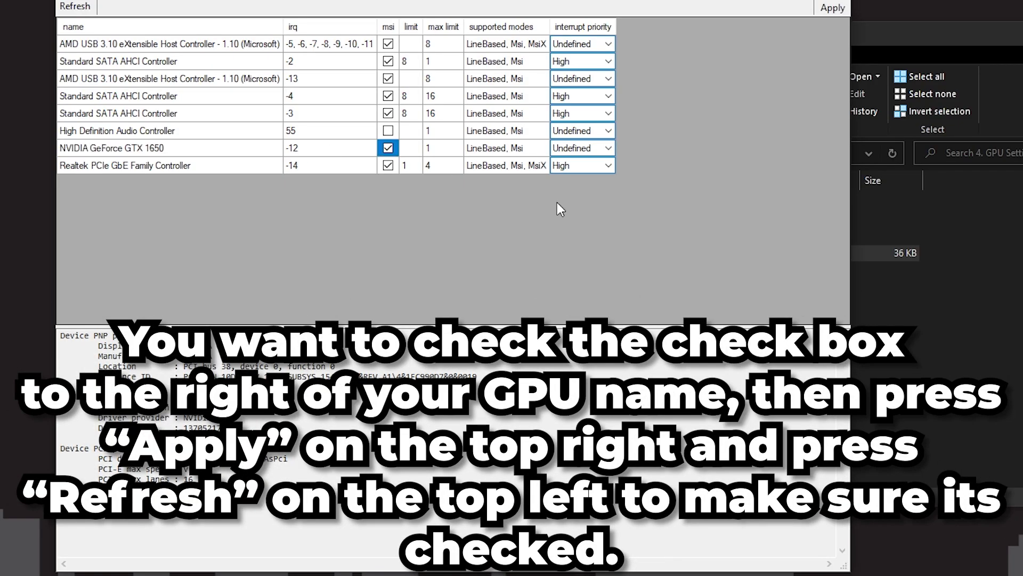
pyautogui.click(833, 8)
pyautogui.click(75, 6)
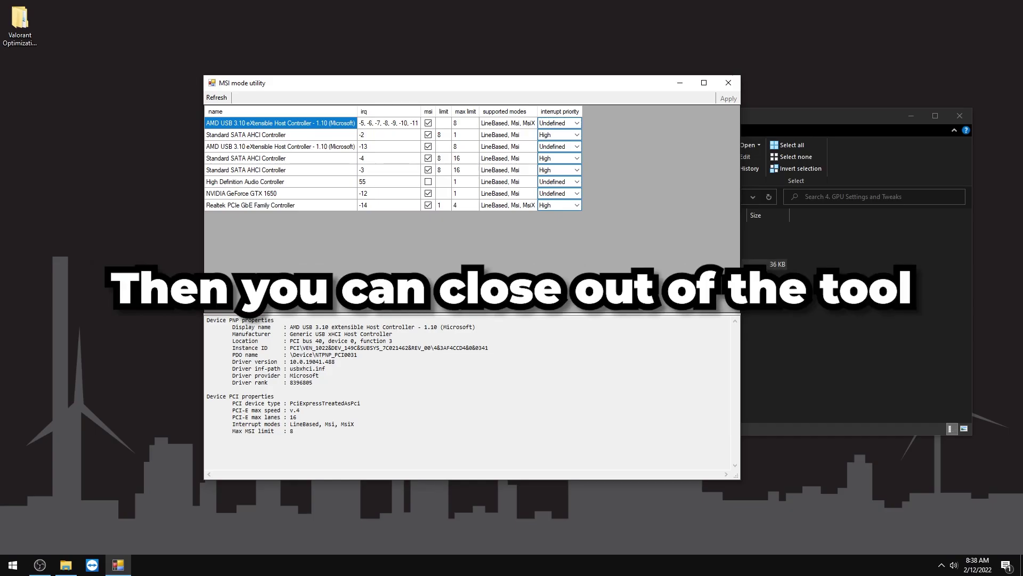
pyautogui.click(728, 83)
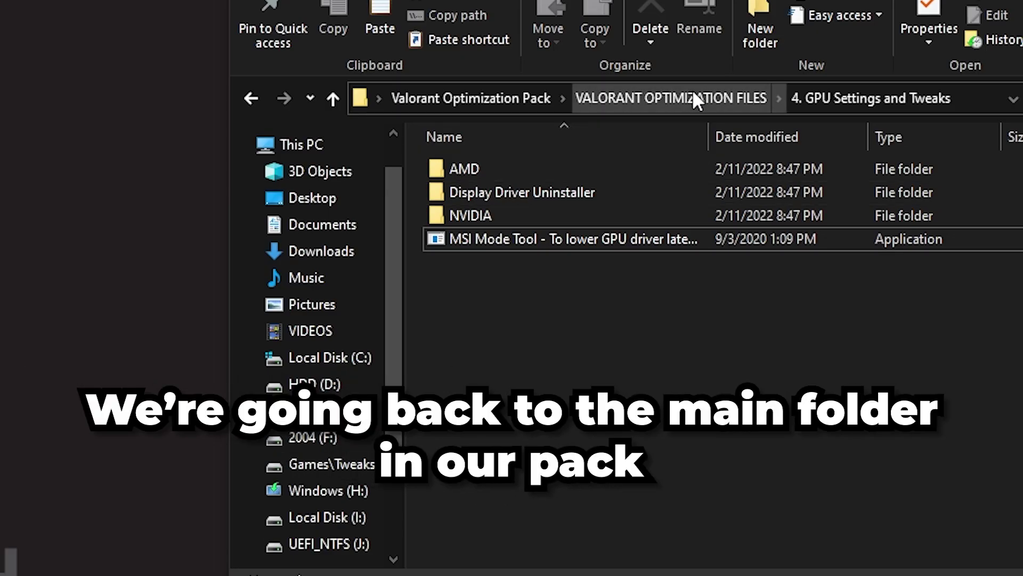
# Step: Return to VALORANT OPTIMIZATION FILES and run the 5. Gamemode Special Tweak batch file
pyautogui.click(692, 98)
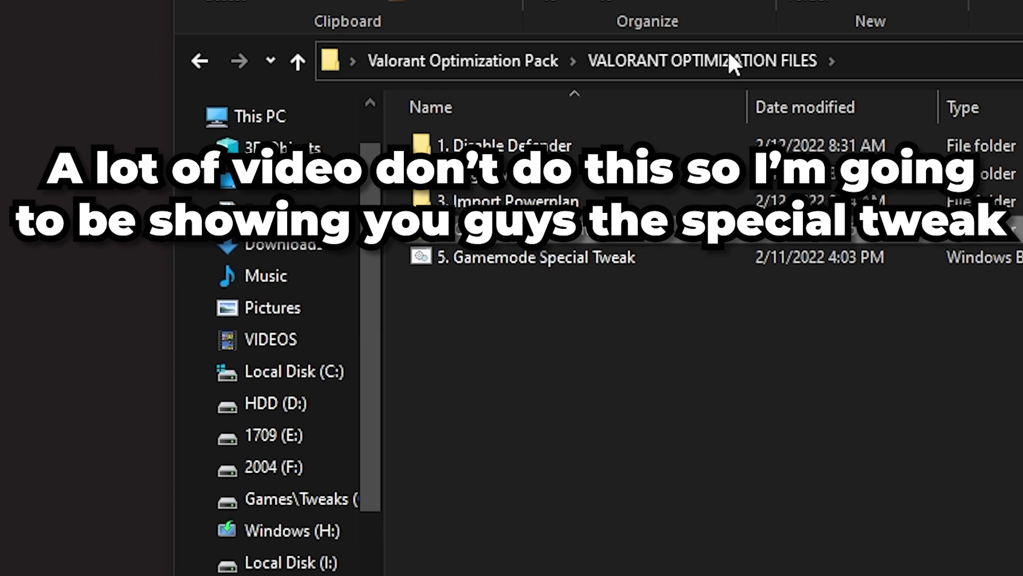
pyautogui.doubleClick(443, 258)
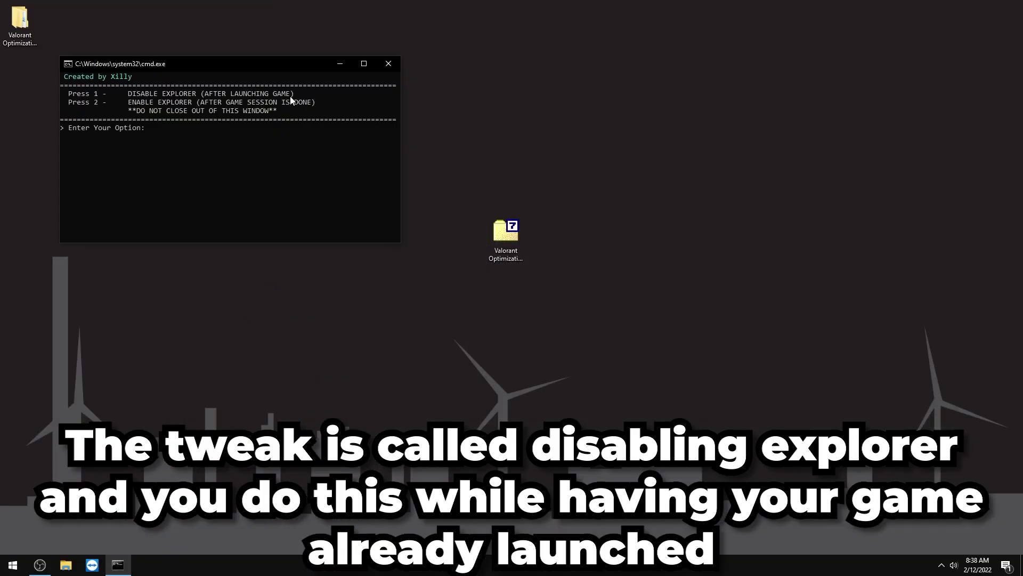
# Step: Centre the command prompt window and submit option 2 to re-enable Explorer
pyautogui.moveTo(218, 64); pyautogui.dragTo(476, 185)
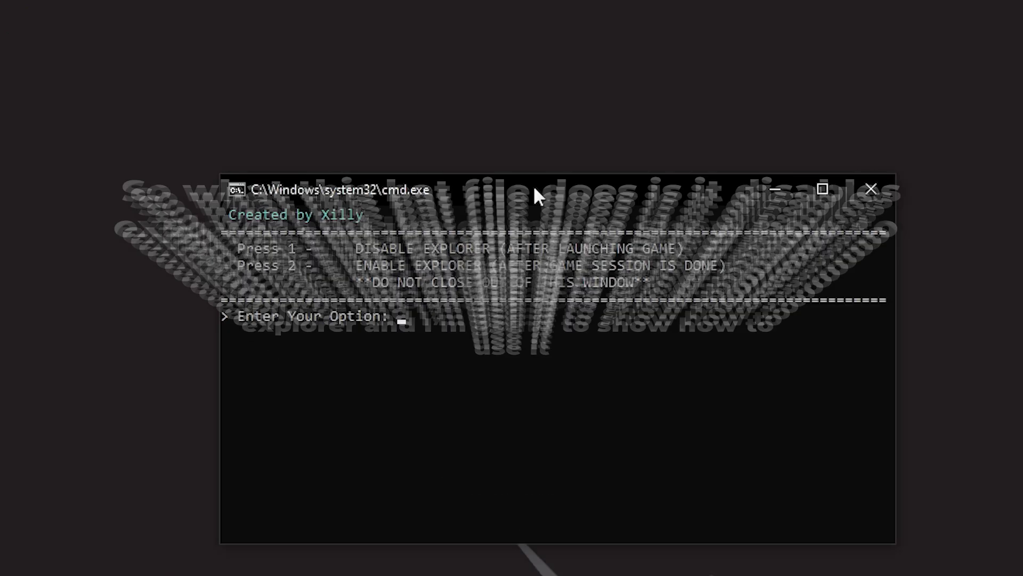
pyautogui.write('1')
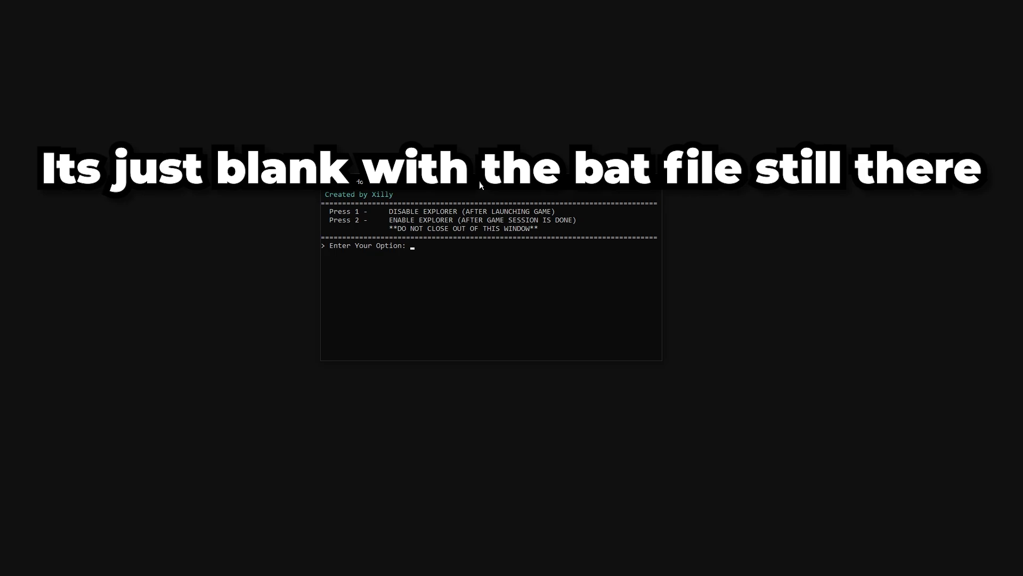
pyautogui.write('2')
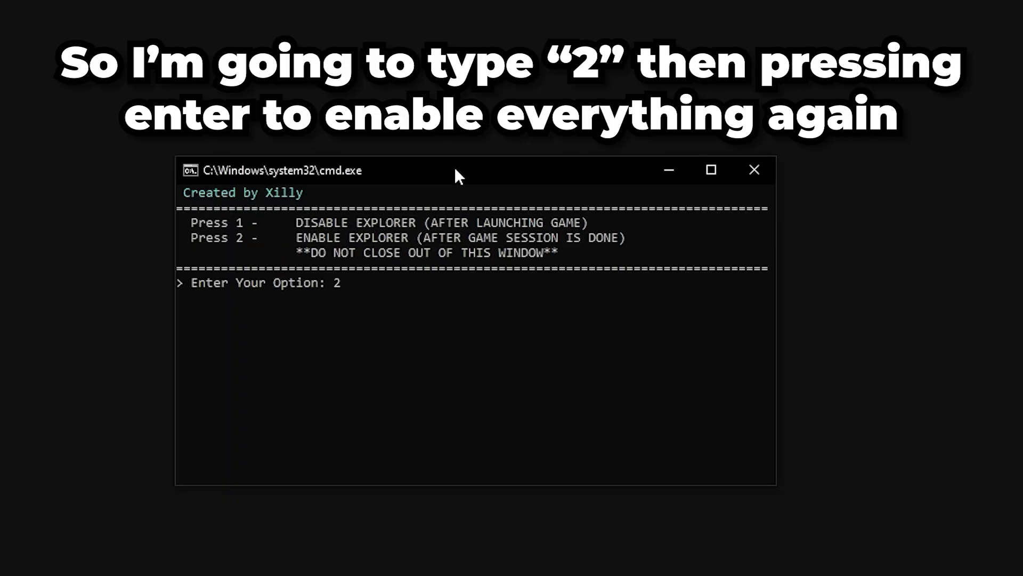
pyautogui.press('Return')
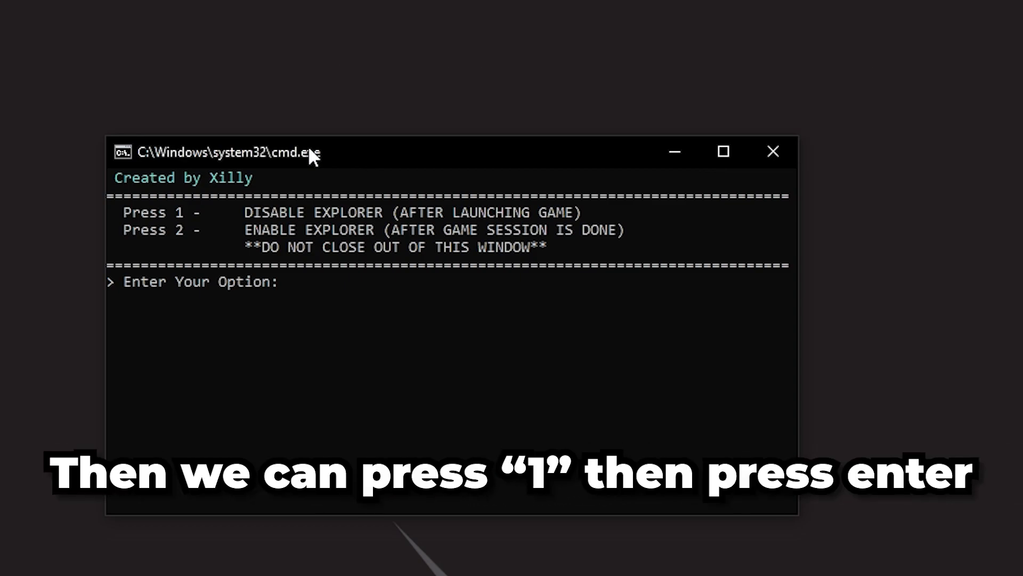
# Step: Submit option 1 to disable Explorer, then switch to Valorant with Alt+Tab
pyautogui.write('1')
pyautogui.press('Return')
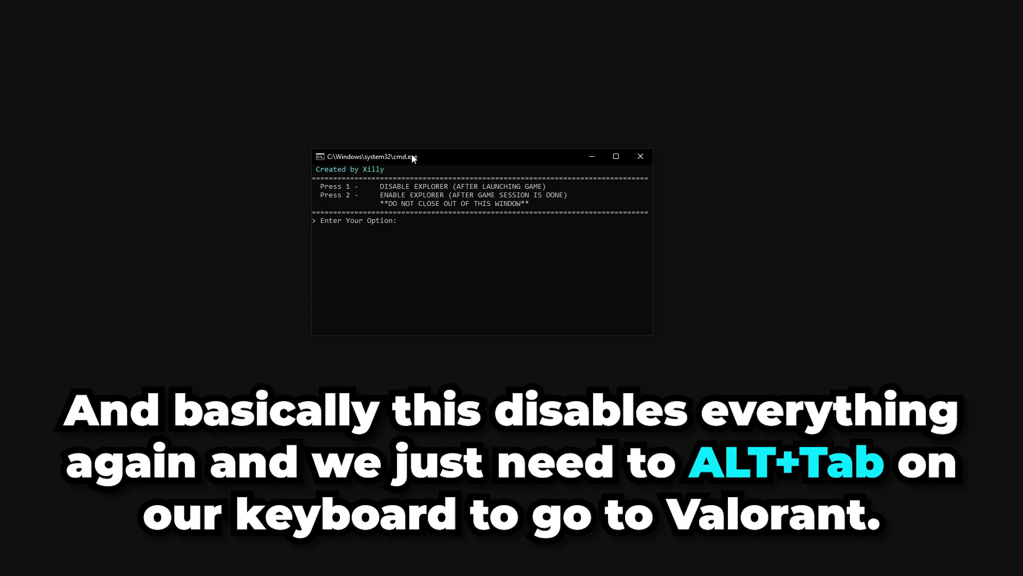
pyautogui.hotkey('alt', 'Tab')
pyautogui.hotkey('alt', 'Tab')
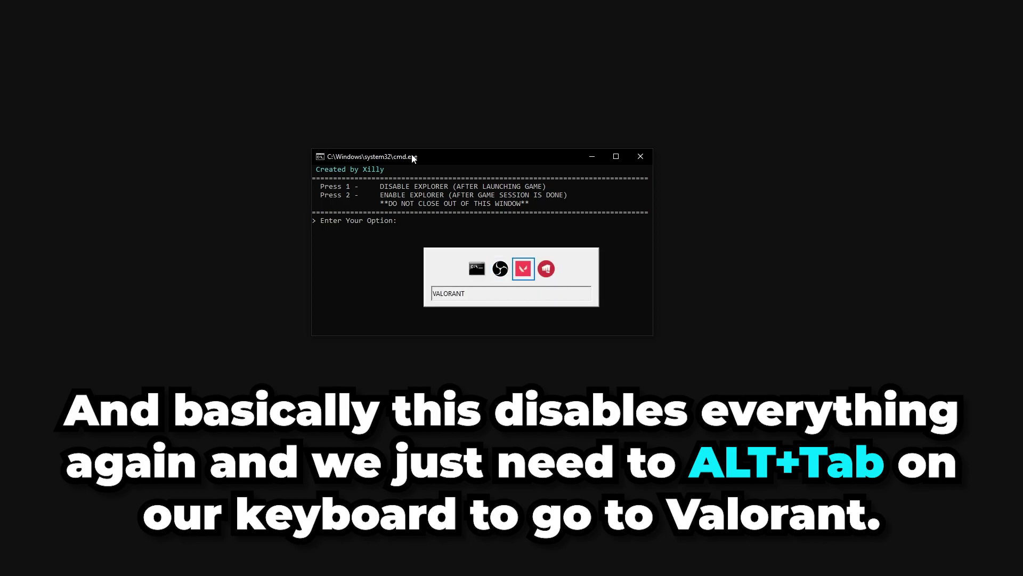